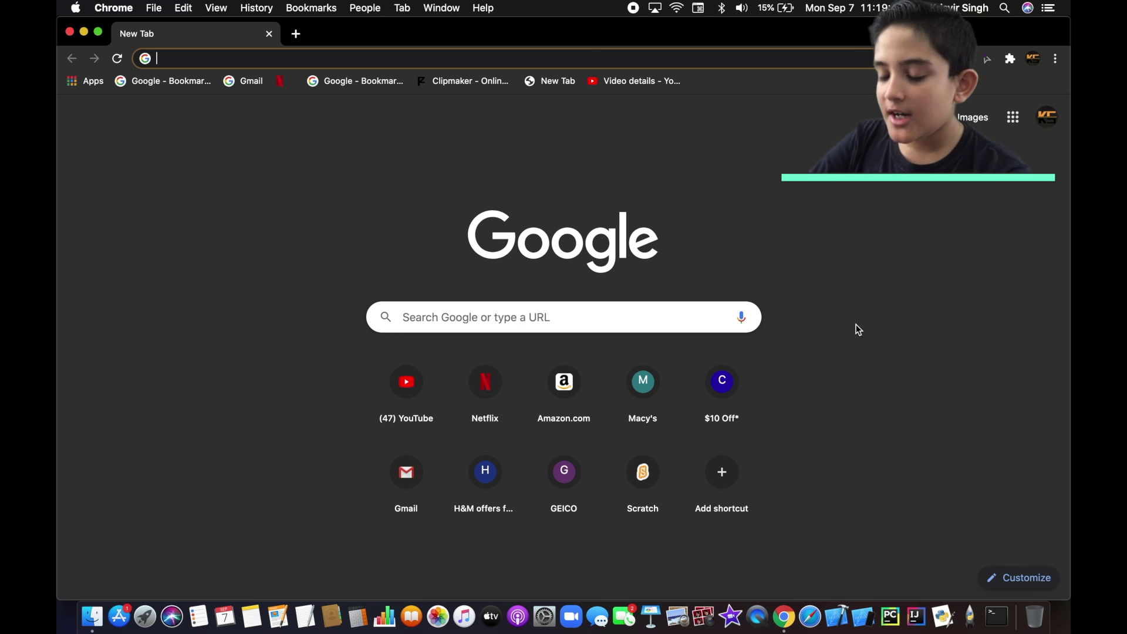
# Search Google for 'download algodoo' and open the official Algodoo download page
pyautogui.write('downlo')
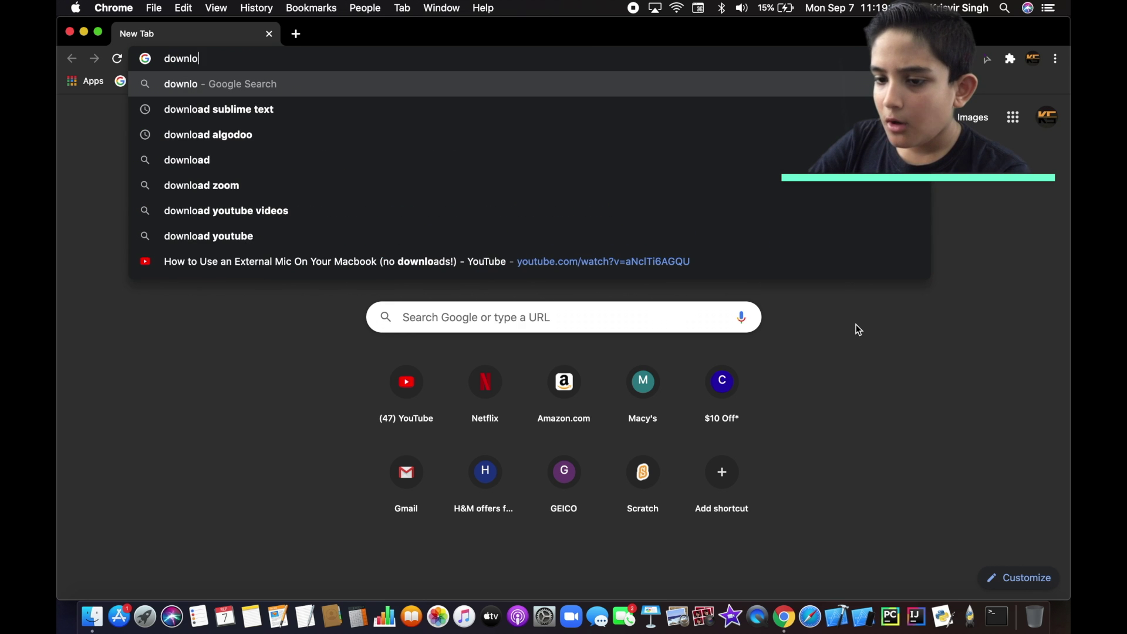
pyautogui.write('ad')
pyautogui.press('Down')
pyautogui.press('Down')
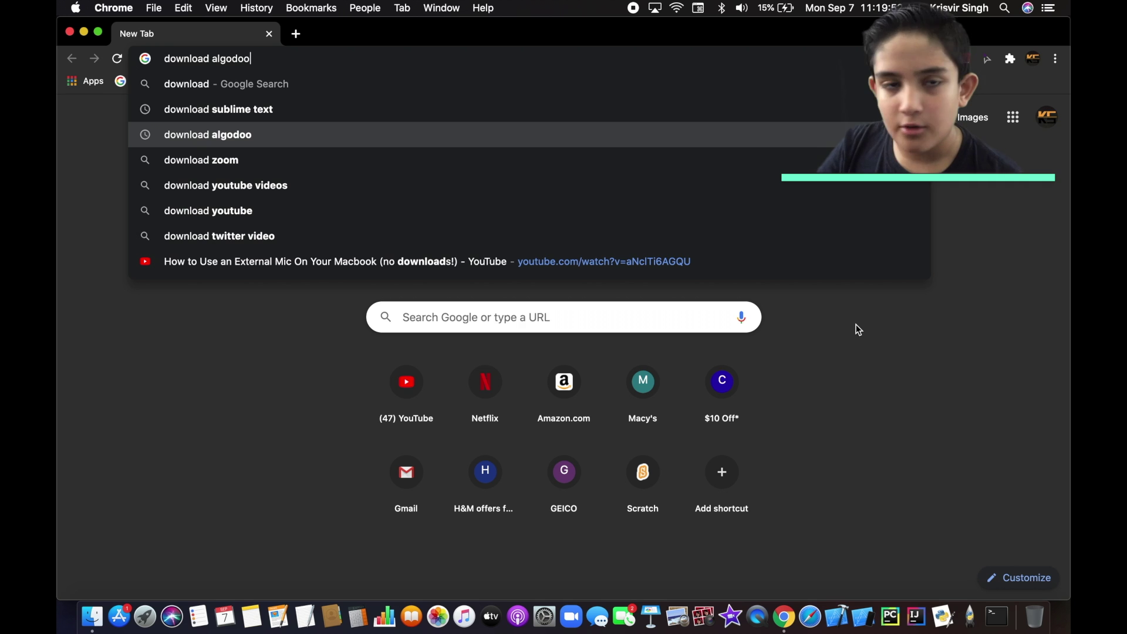
pyautogui.press('Return')
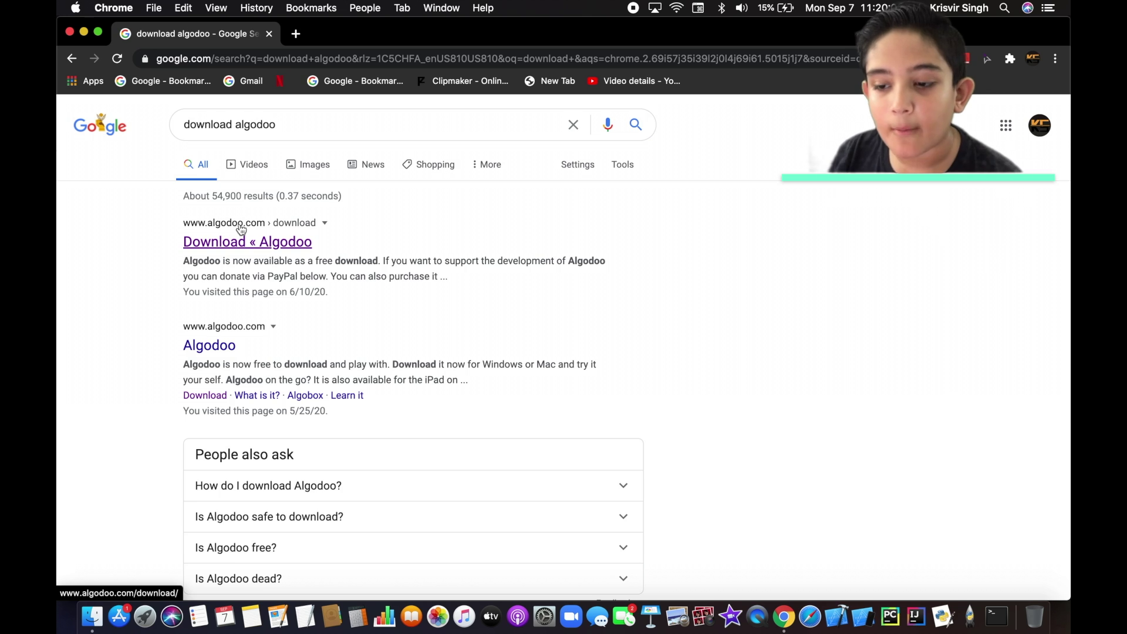
pyautogui.click(247, 248)
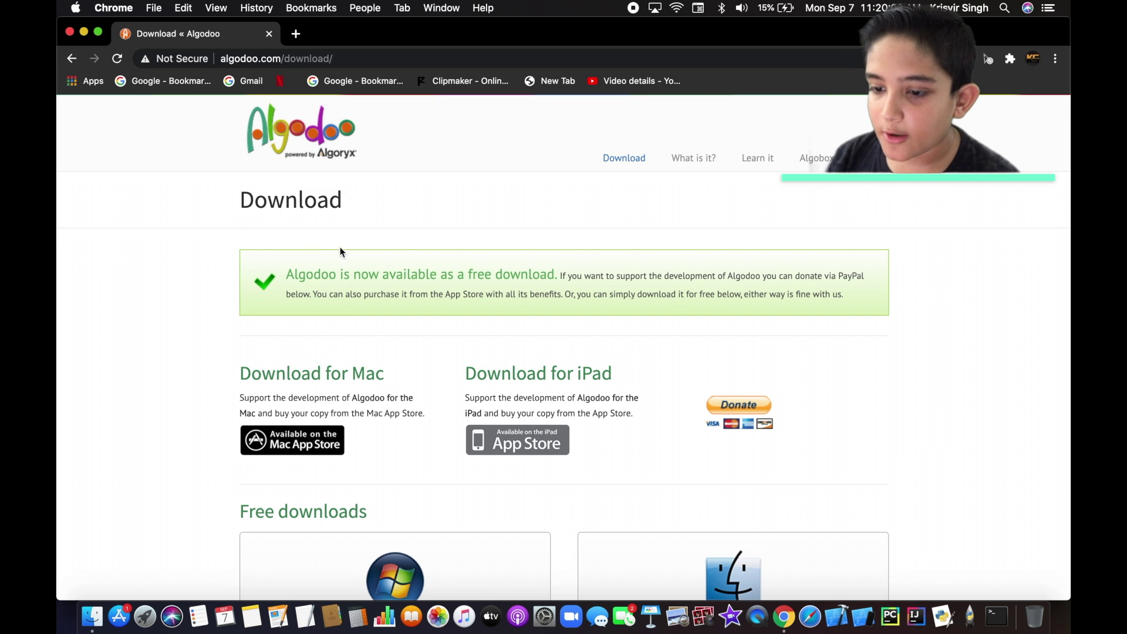
# Download the Mac disk image Algodoo_2_1_3-MacOS.dmg to the desktop and open it
pyautogui.scroll(-5, 341, 394)
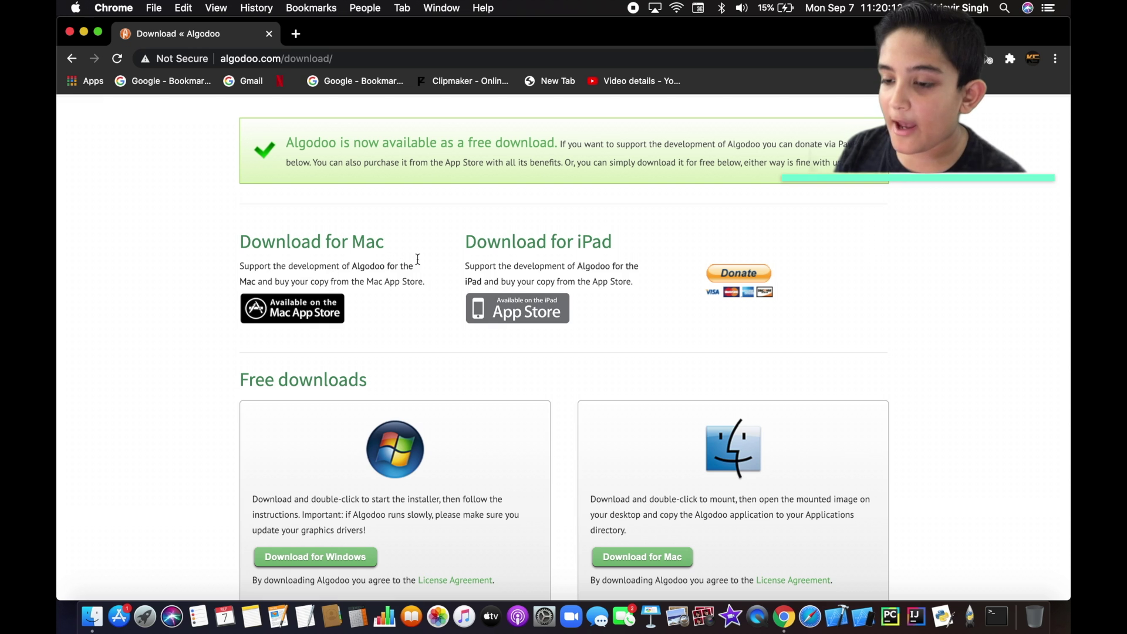
pyautogui.scroll(-2, 552, 260)
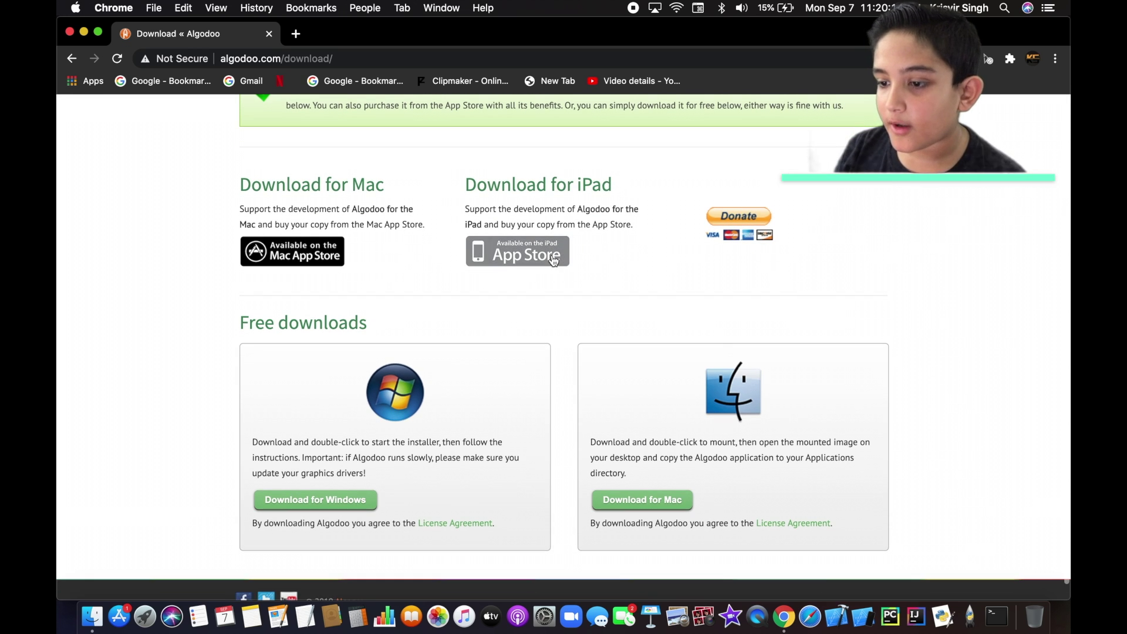
pyautogui.doubleClick(569, 184)
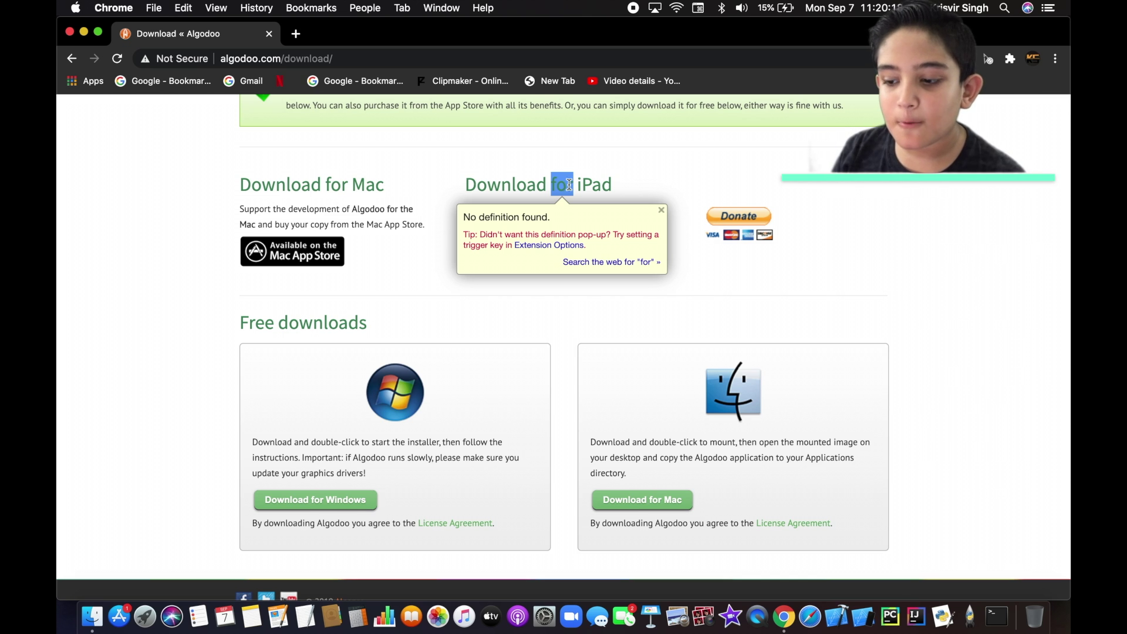
pyautogui.click(688, 179)
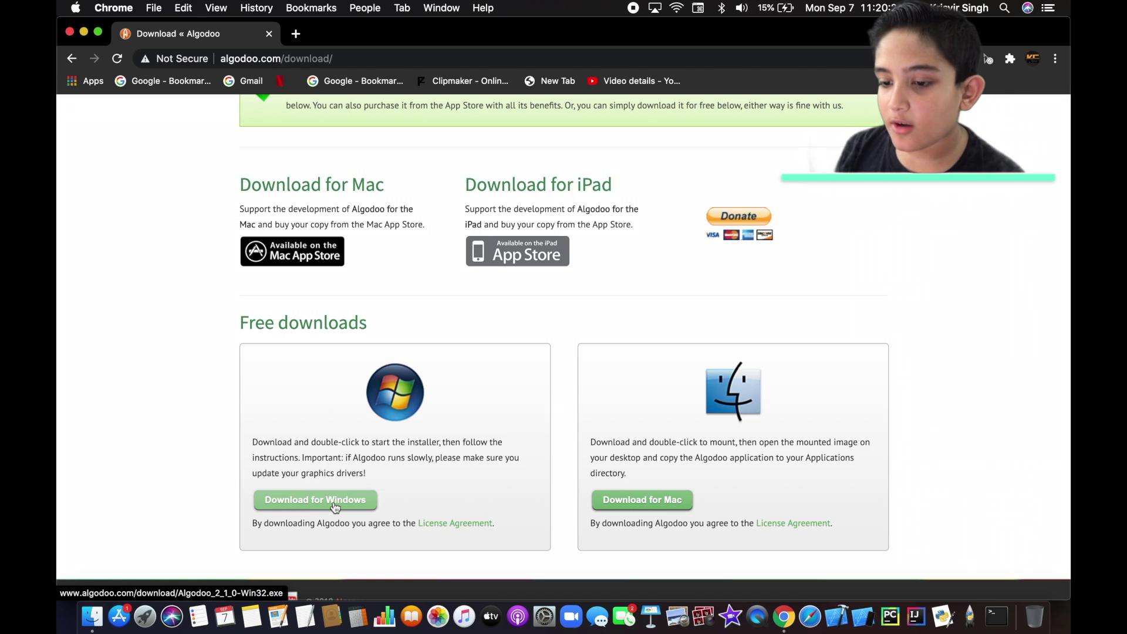
pyautogui.click(640, 505)
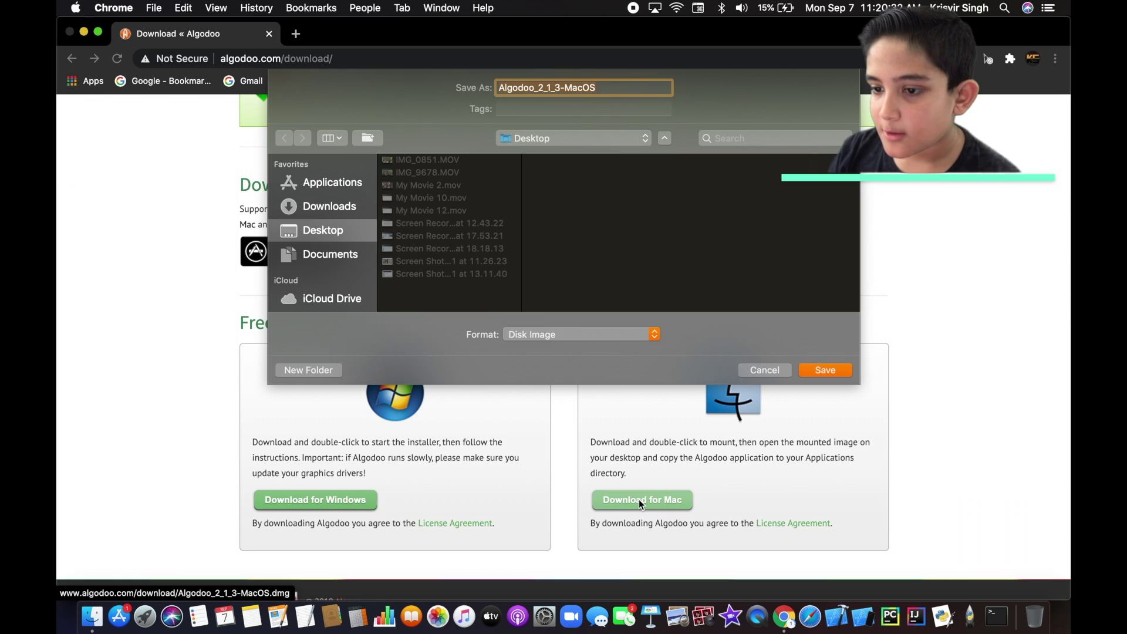
pyautogui.press('Return')
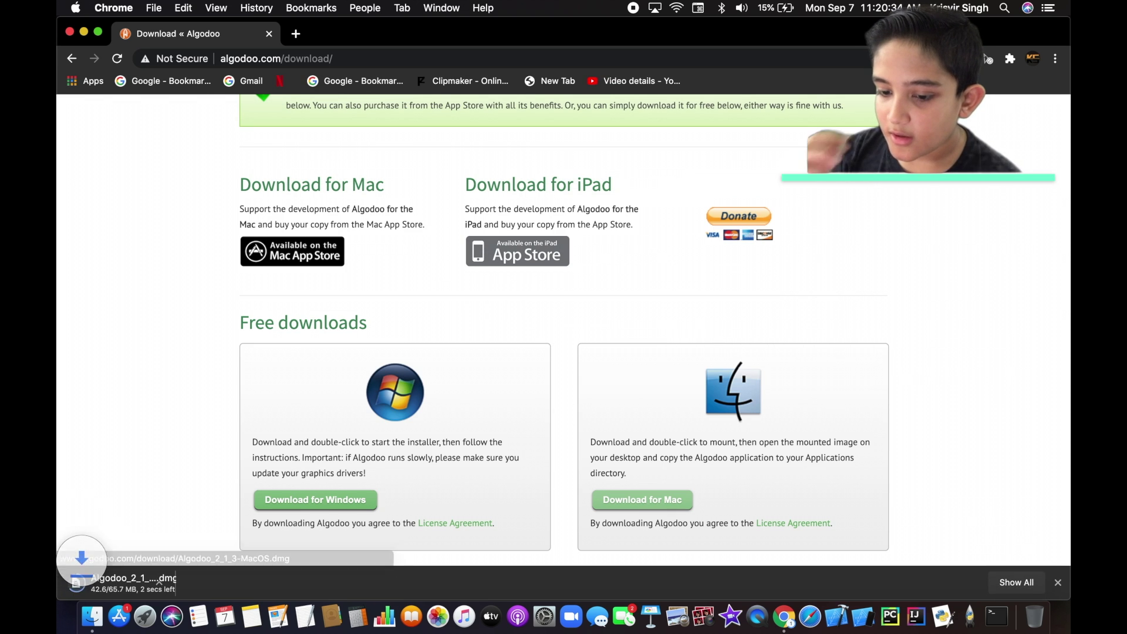
pyautogui.click(131, 584)
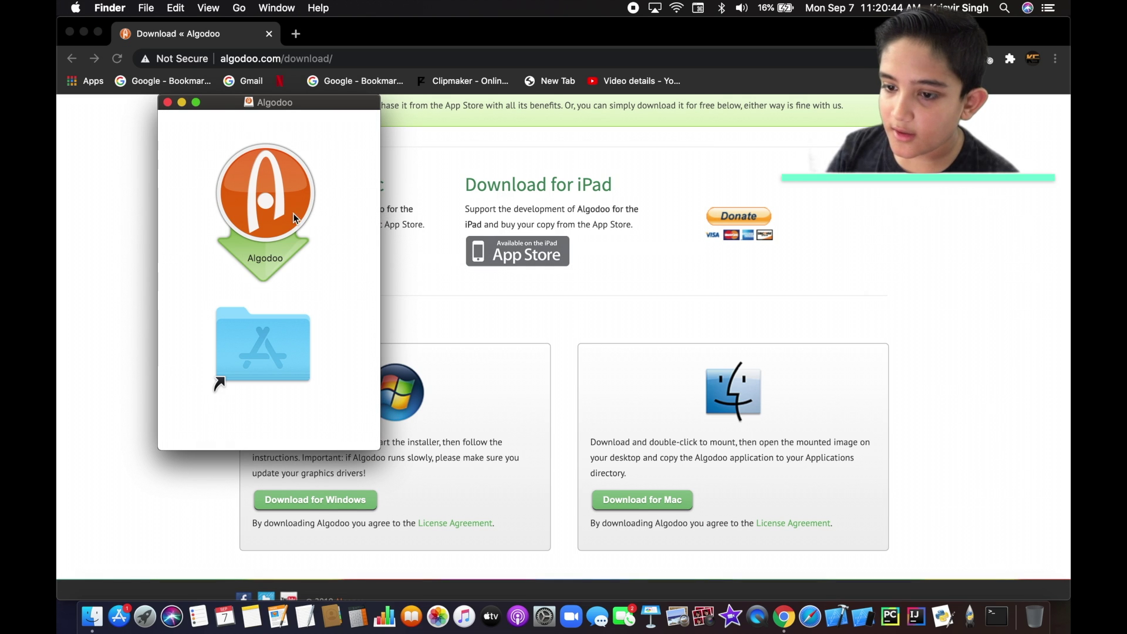
# Drag Algodoo into the Applications folder and minimize the installer window
pyautogui.click(262, 347)
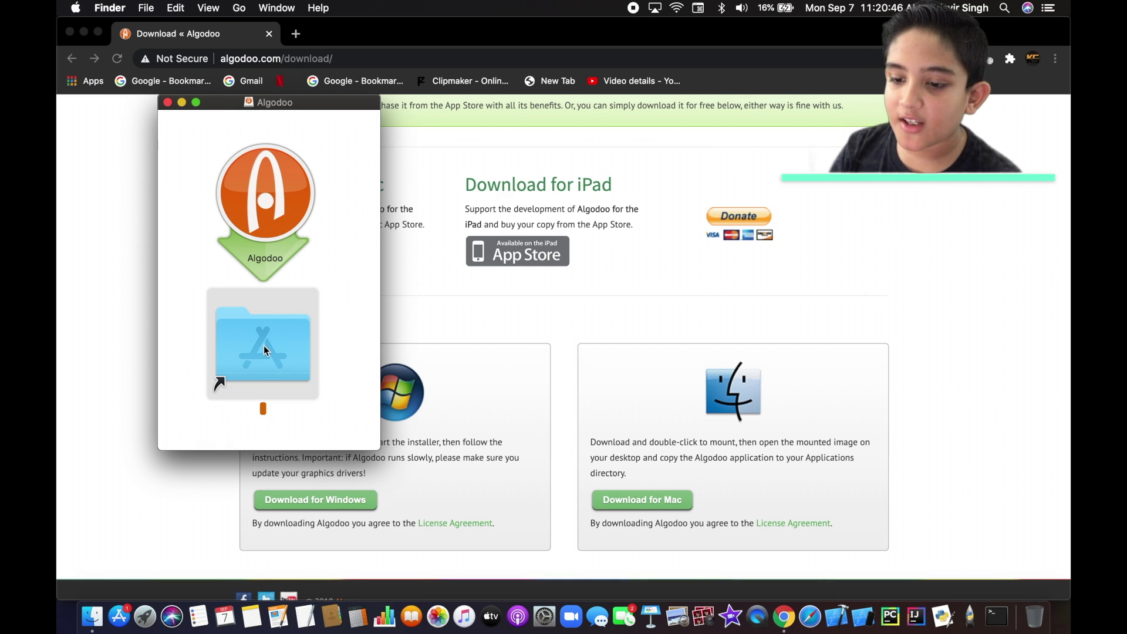
pyautogui.click(340, 270)
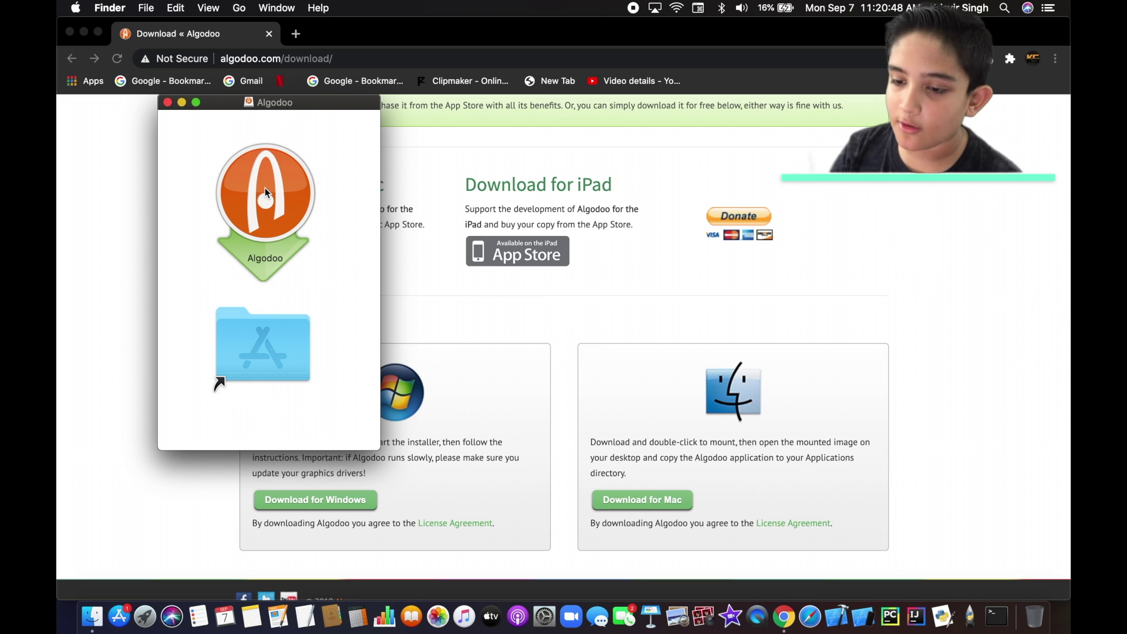
pyautogui.moveTo(266, 188); pyautogui.dragTo(266, 358)
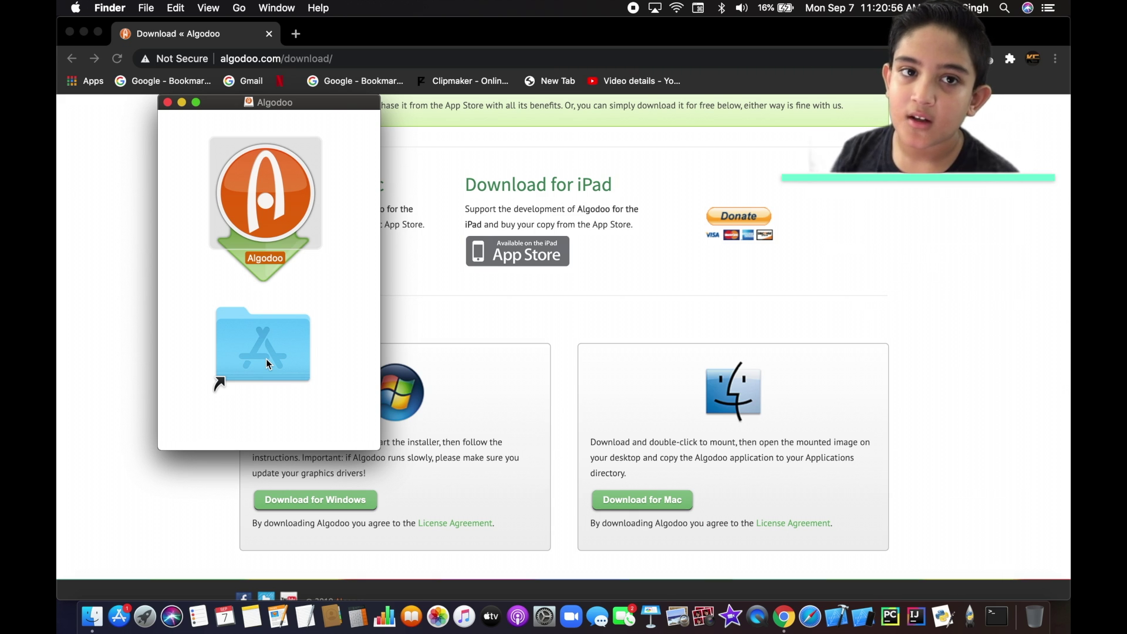
pyautogui.click(182, 103)
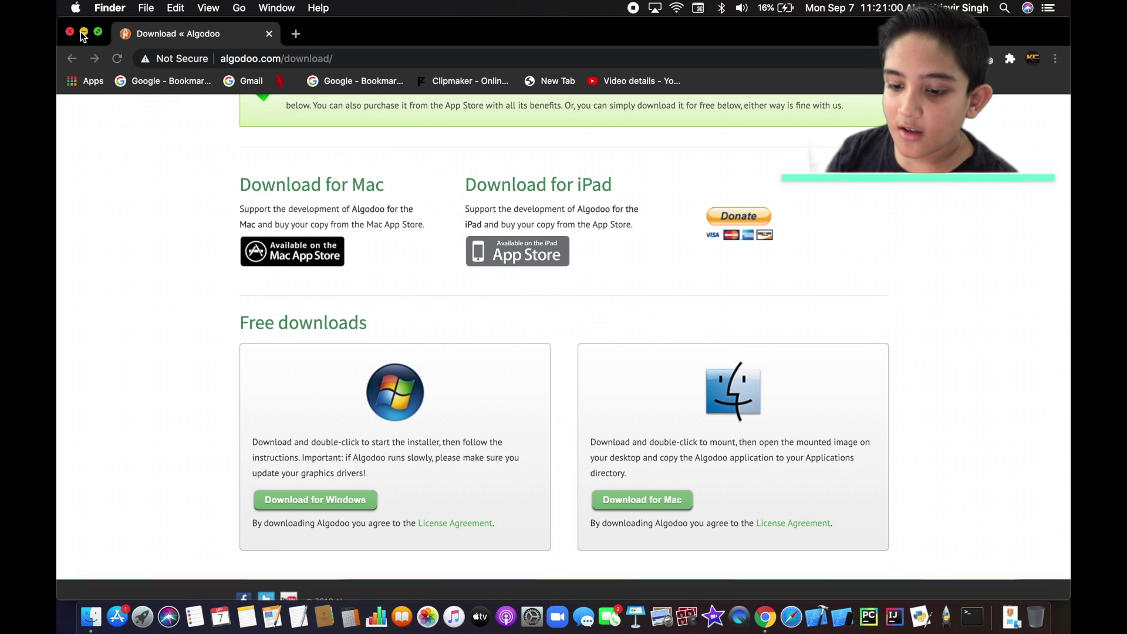
# Launch Algodoo from the mounted disk and approve the downloaded-app security warning
pyautogui.click(83, 32)
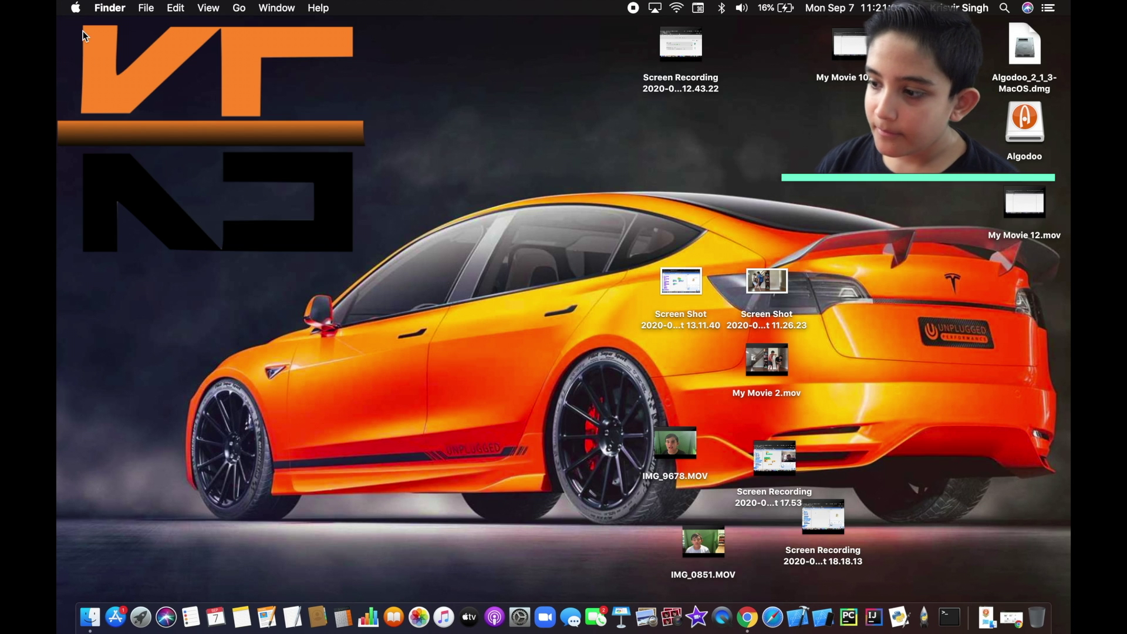
pyautogui.doubleClick(1036, 129)
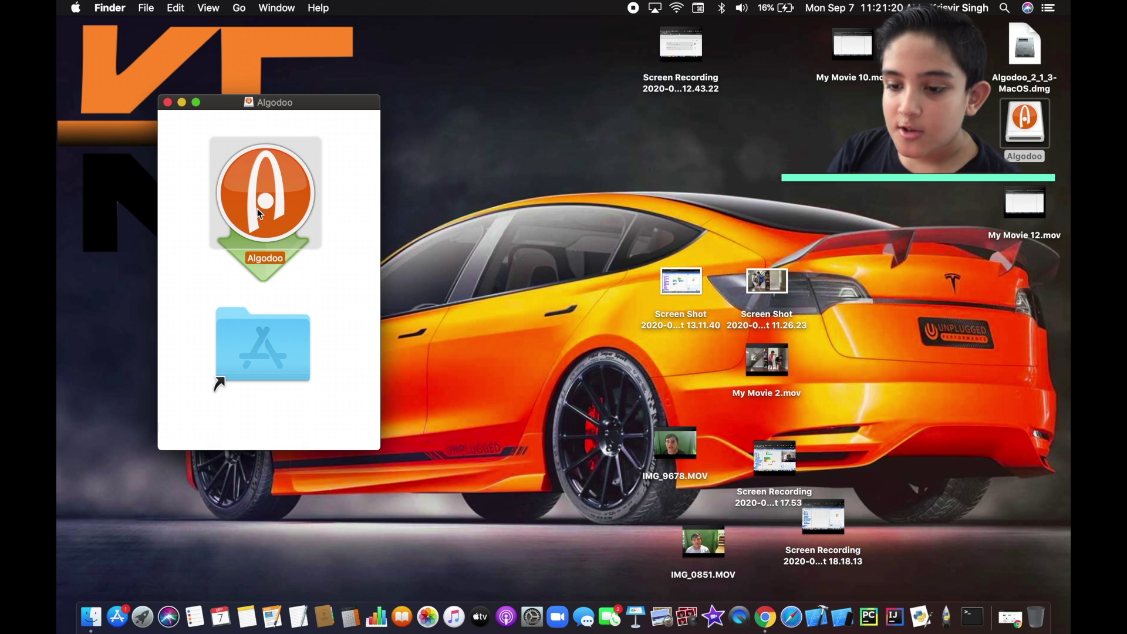
pyautogui.doubleClick(278, 196)
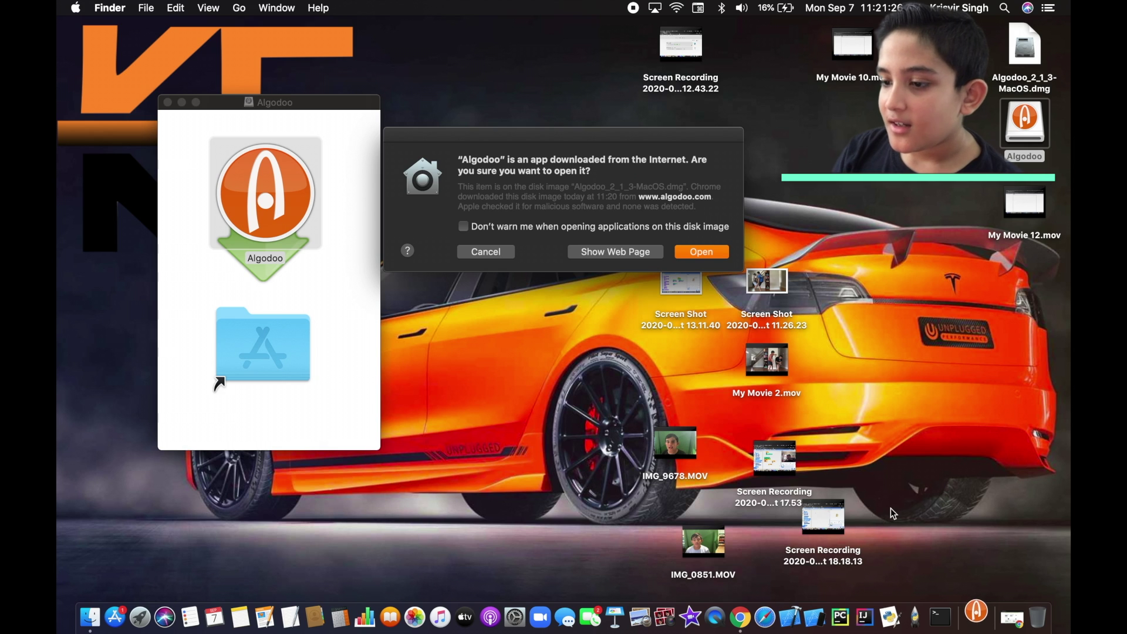
pyautogui.click(714, 252)
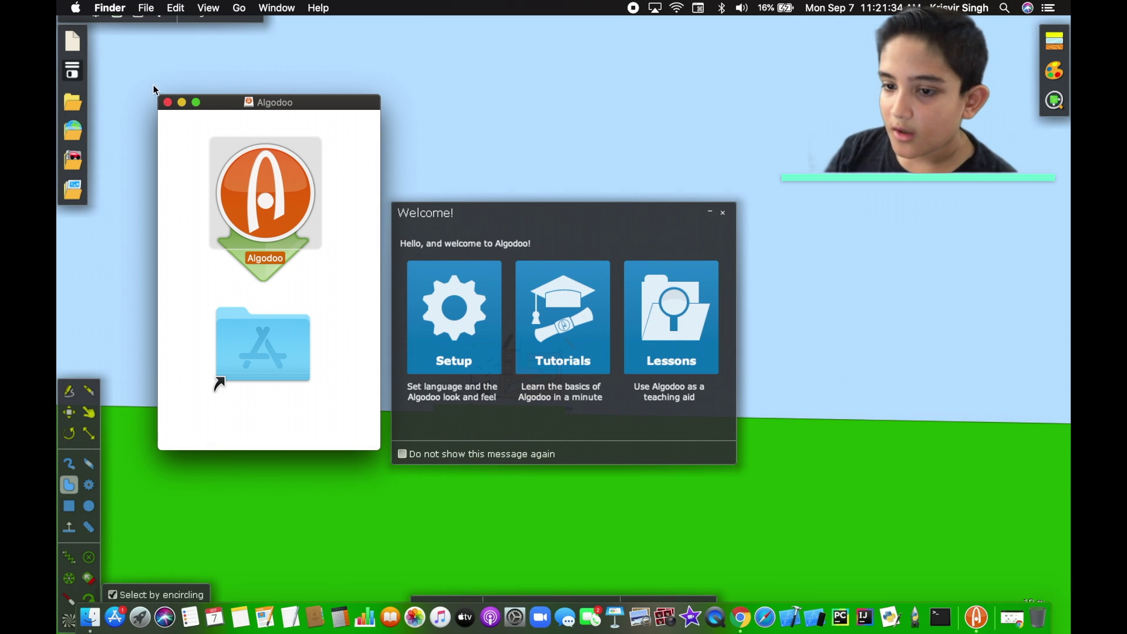
# Close the disk-image window and the Welcome screen, then zoom around the sample machine
pyautogui.click(167, 103)
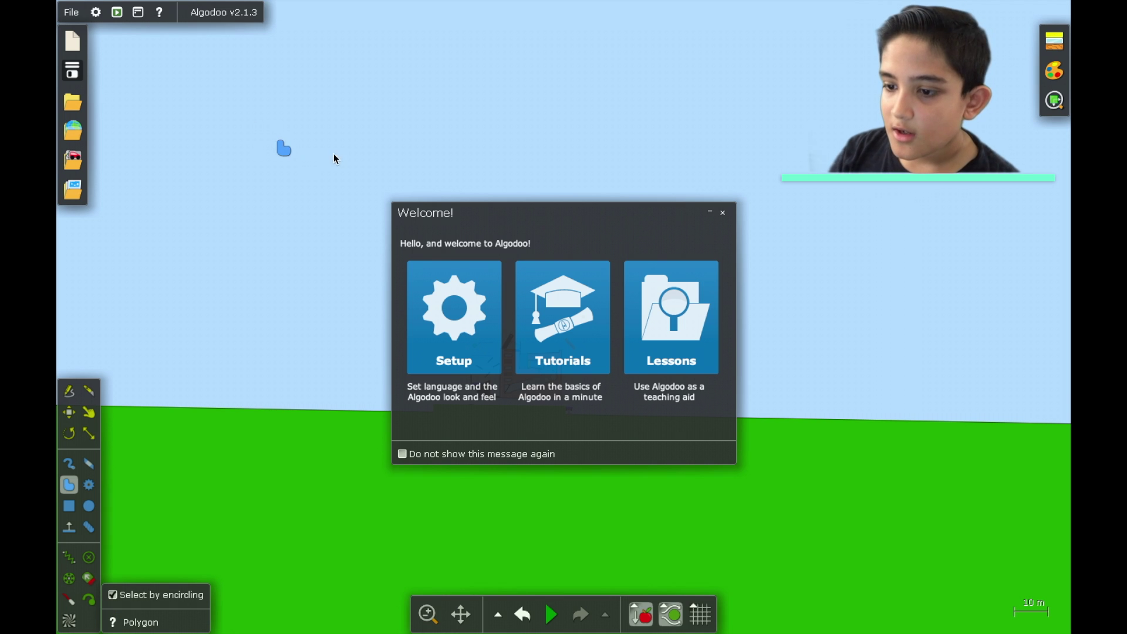
pyautogui.click(723, 213)
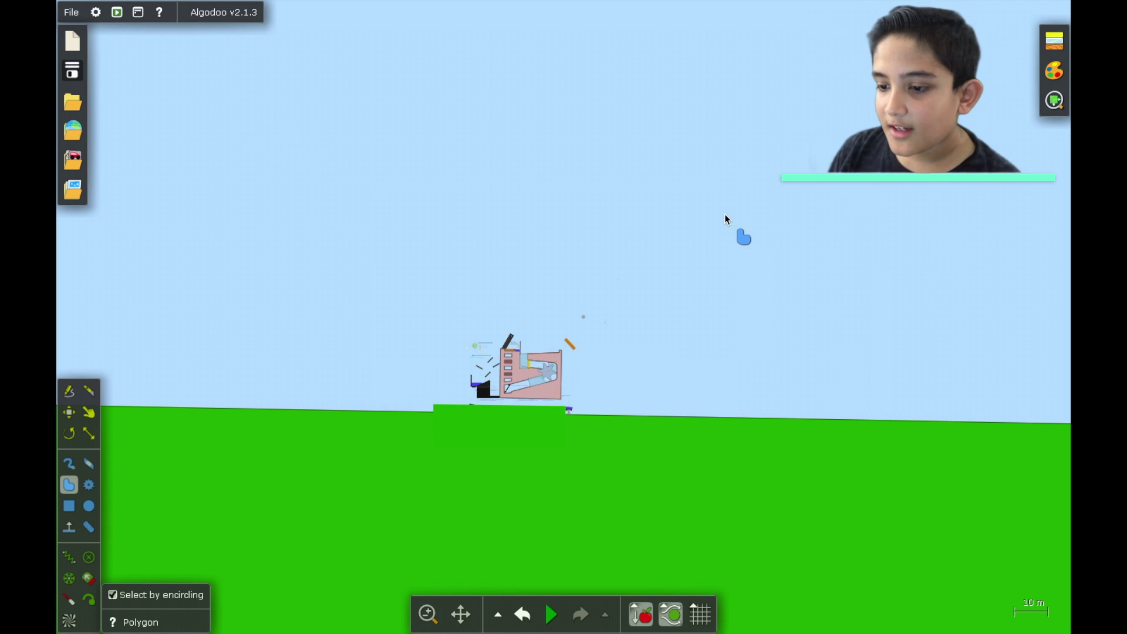
pyautogui.scroll(5, 724, 213)
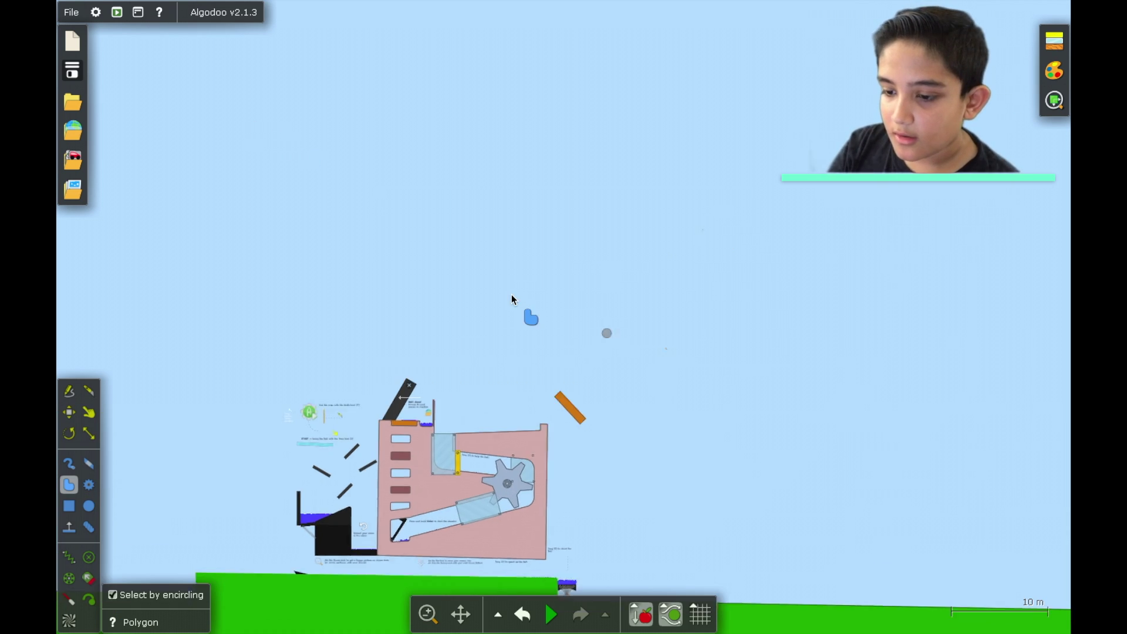
pyautogui.scroll(5, 512, 294)
pyautogui.scroll(-3, 511, 294)
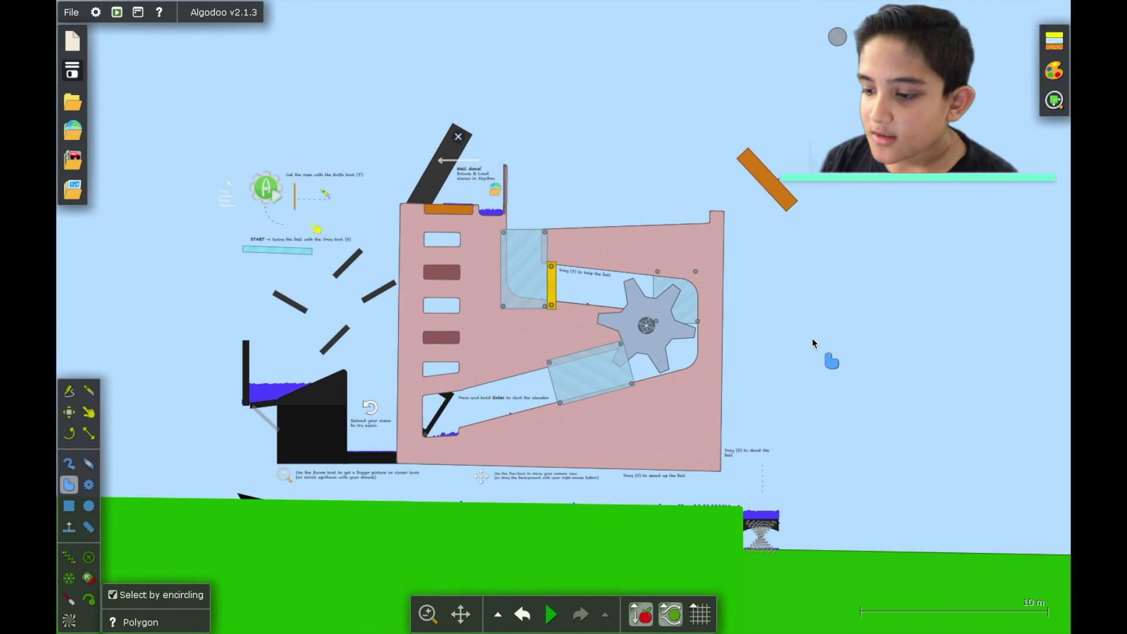
pyautogui.scroll(4, 811, 343)
pyautogui.scroll(-3, 812, 343)
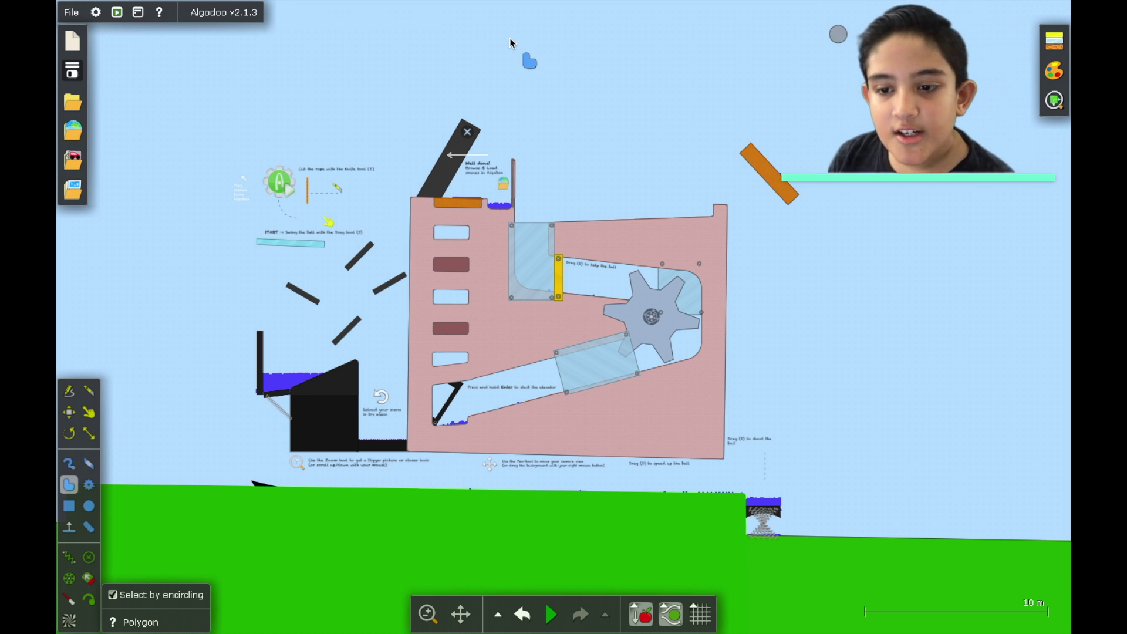
# Start a blank scene with the Default palette and bring up its Save and share options
pyautogui.click(76, 44)
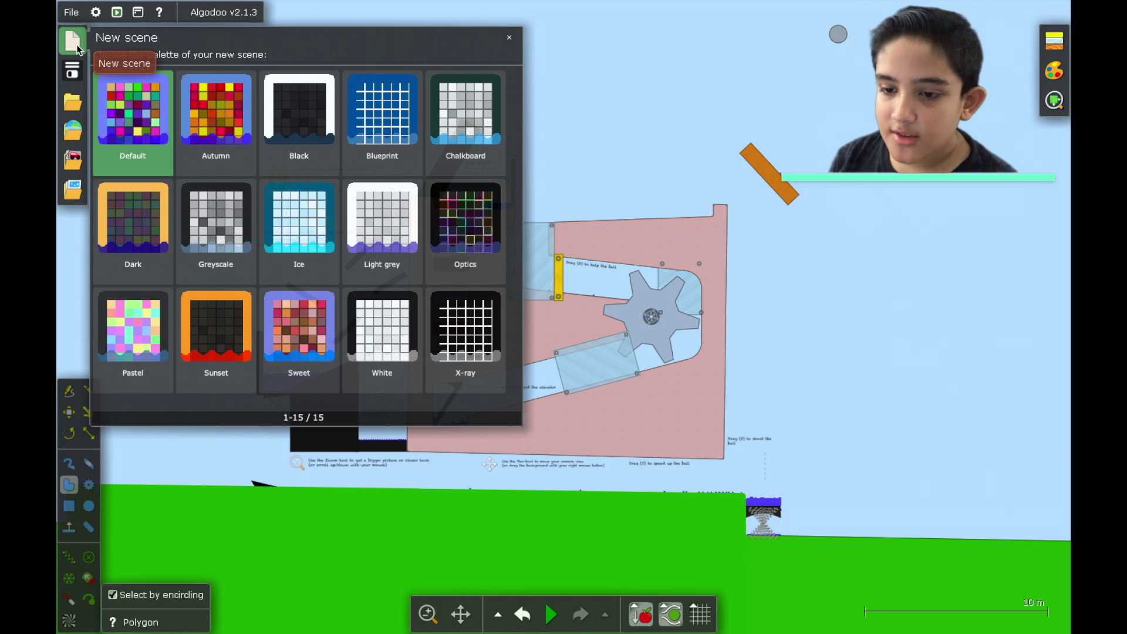
pyautogui.click(125, 133)
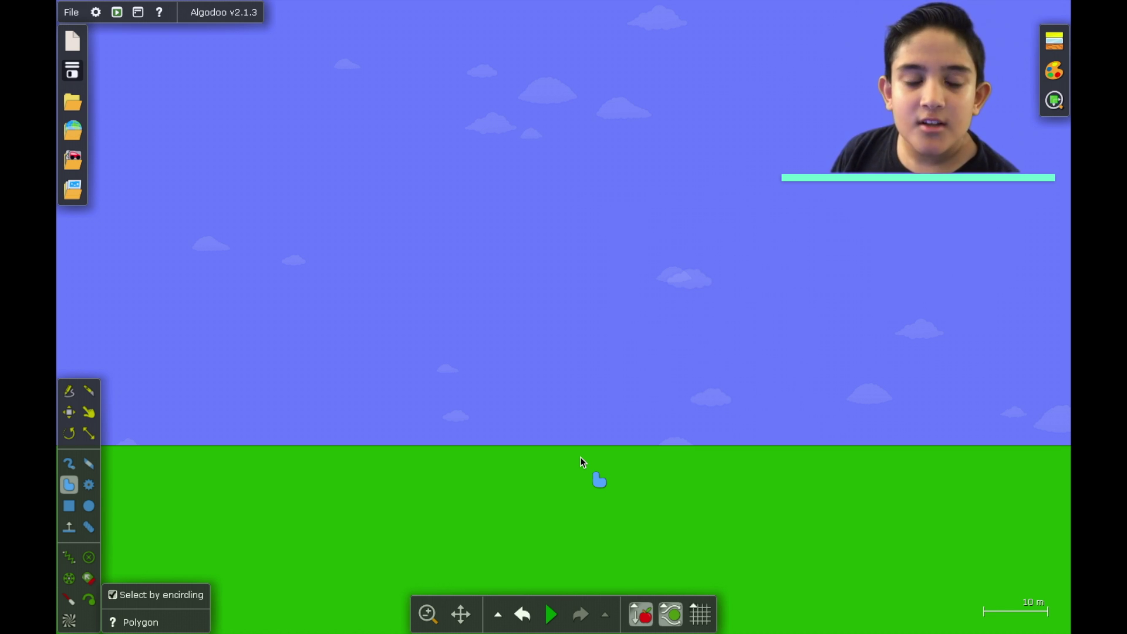
pyautogui.click(83, 75)
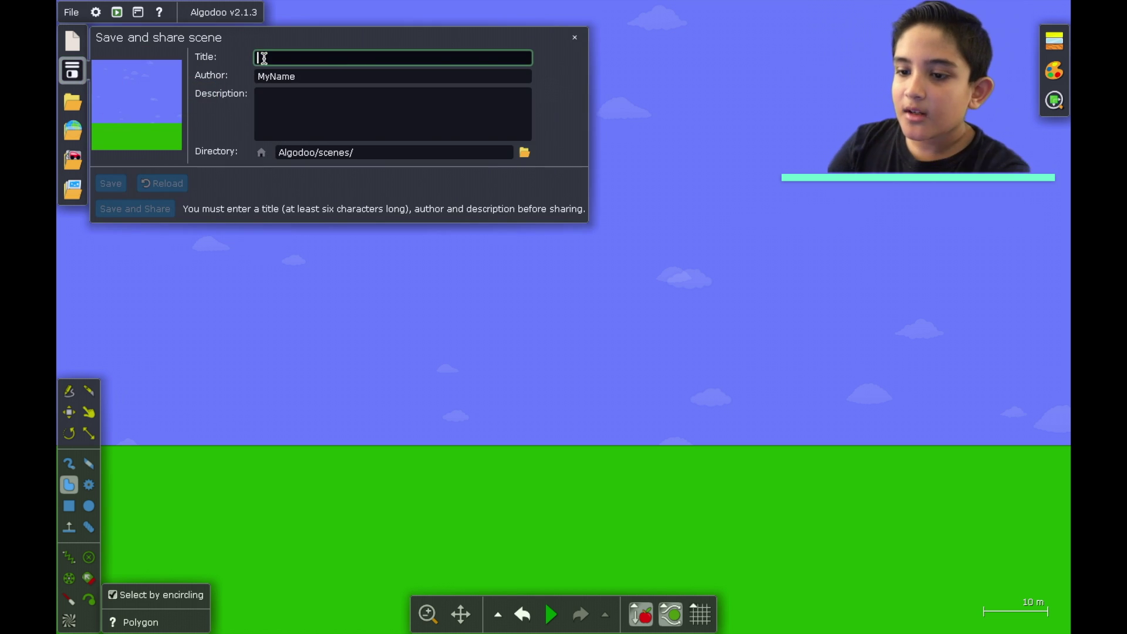
# Title the scene 'My first algodoo project' and close the Save and share dialog
pyautogui.write('T')
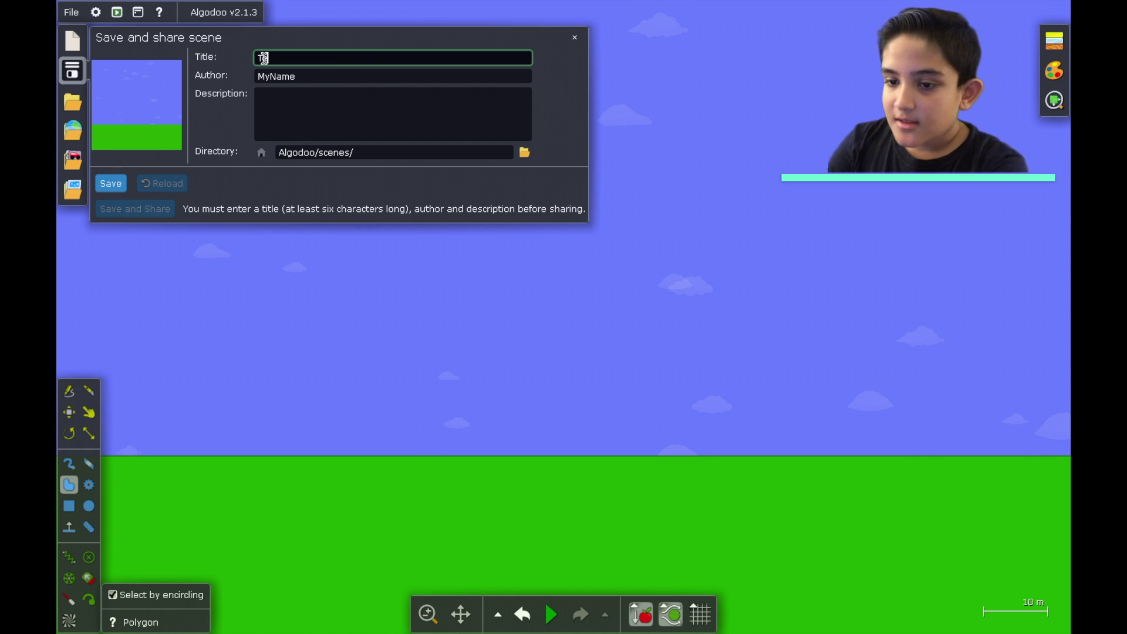
pyautogui.write('est\\')
pyautogui.press('BackSpace')
pyautogui.press('BackSpace')
pyautogui.press('BackSpace')
pyautogui.press('BackSpace')
pyautogui.press('BackSpace')
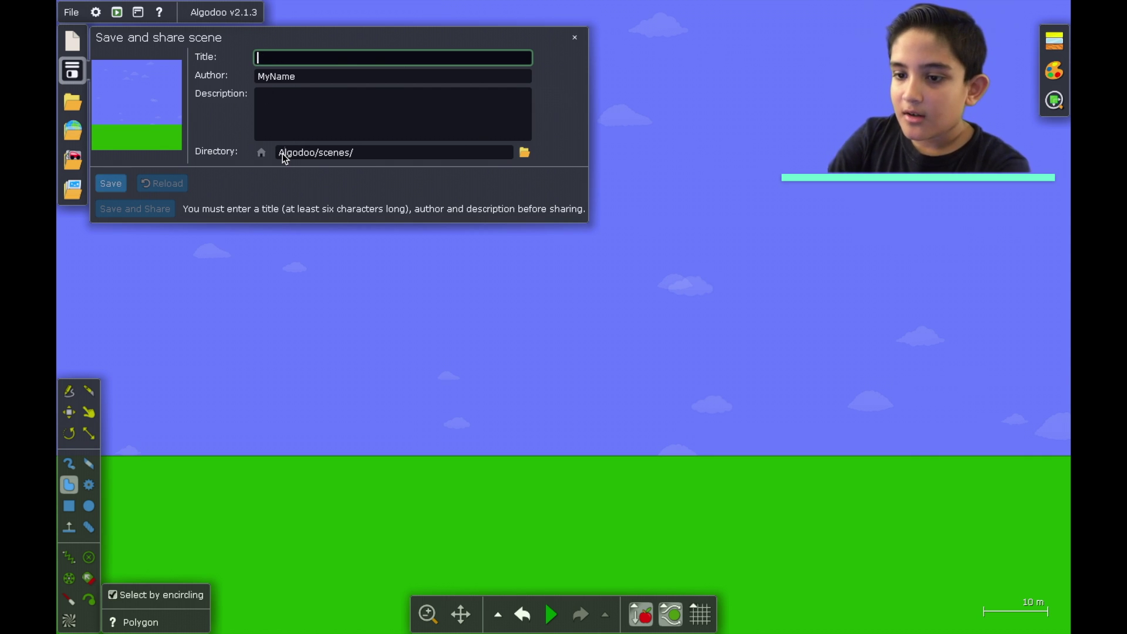
pyautogui.write('My first')
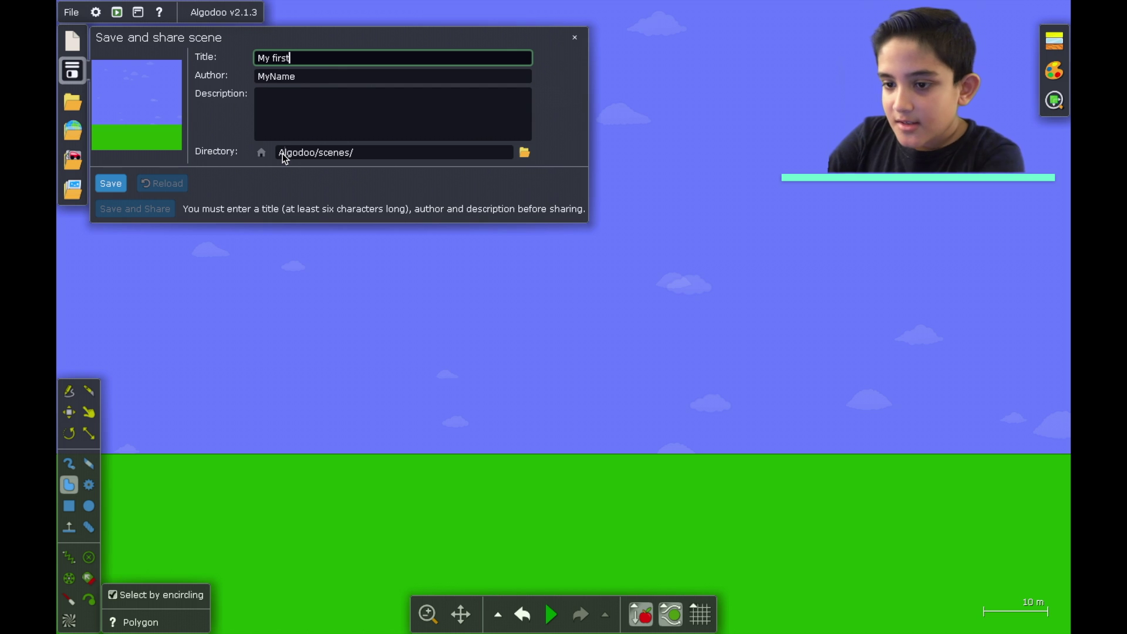
pyautogui.write(' algodoo pro')
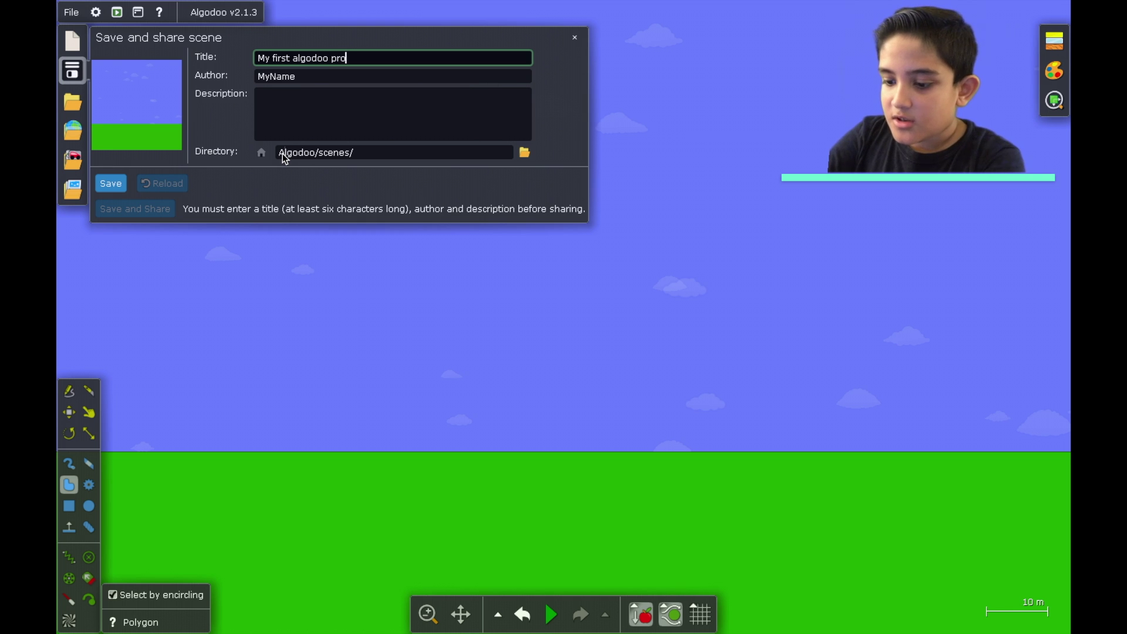
pyautogui.write('ject')
pyautogui.click(238, 187)
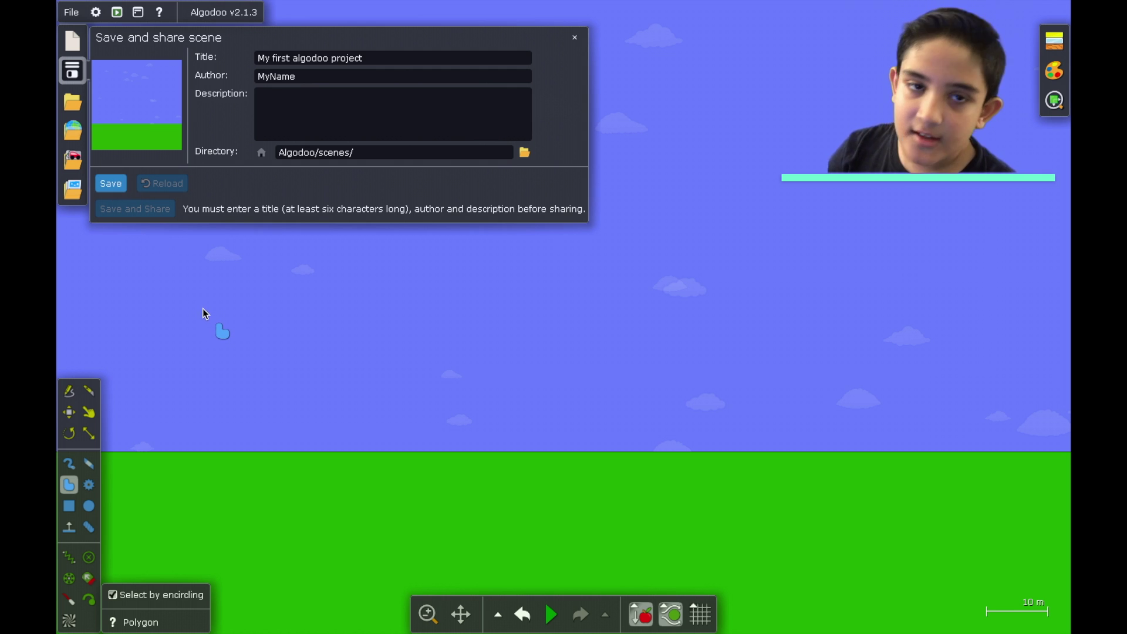
pyautogui.click(575, 37)
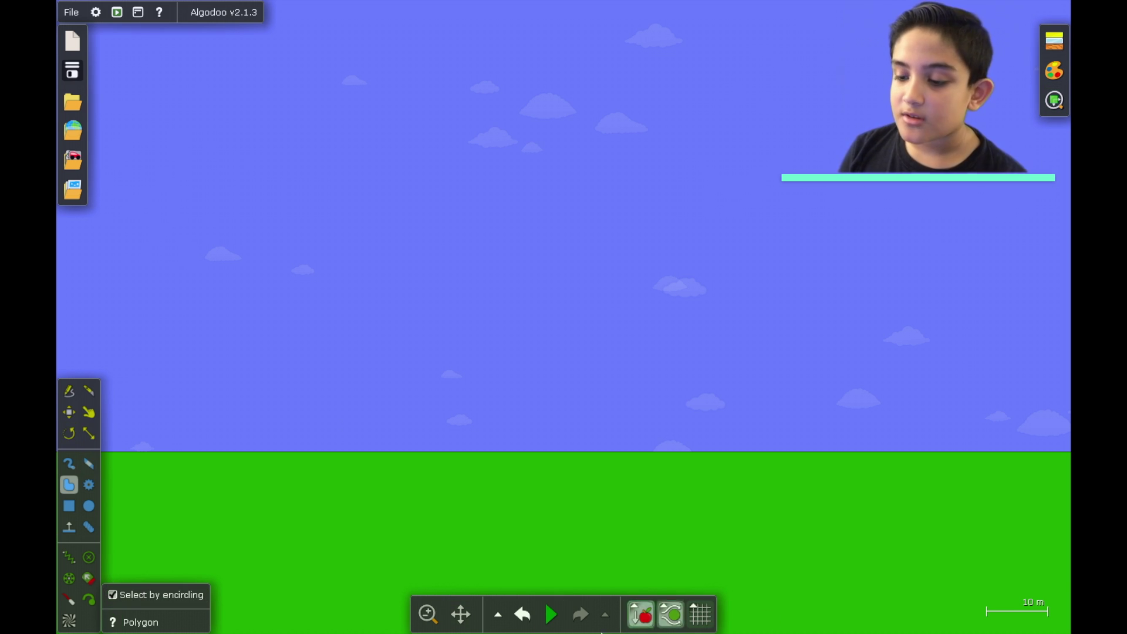
pyautogui.click(131, 12)
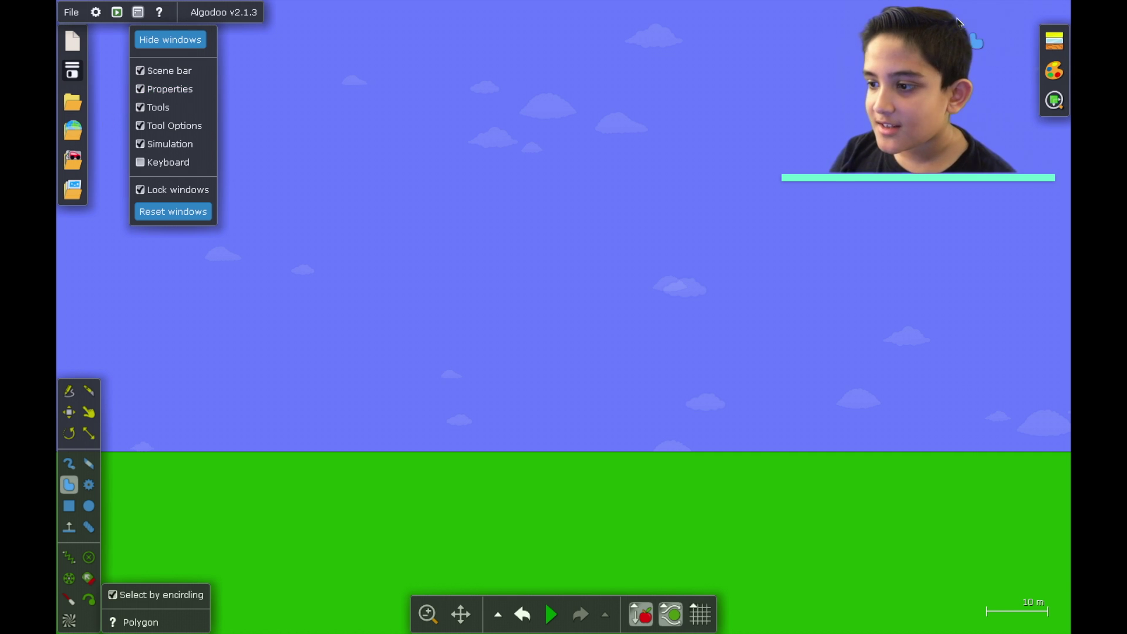
pyautogui.click(1054, 40)
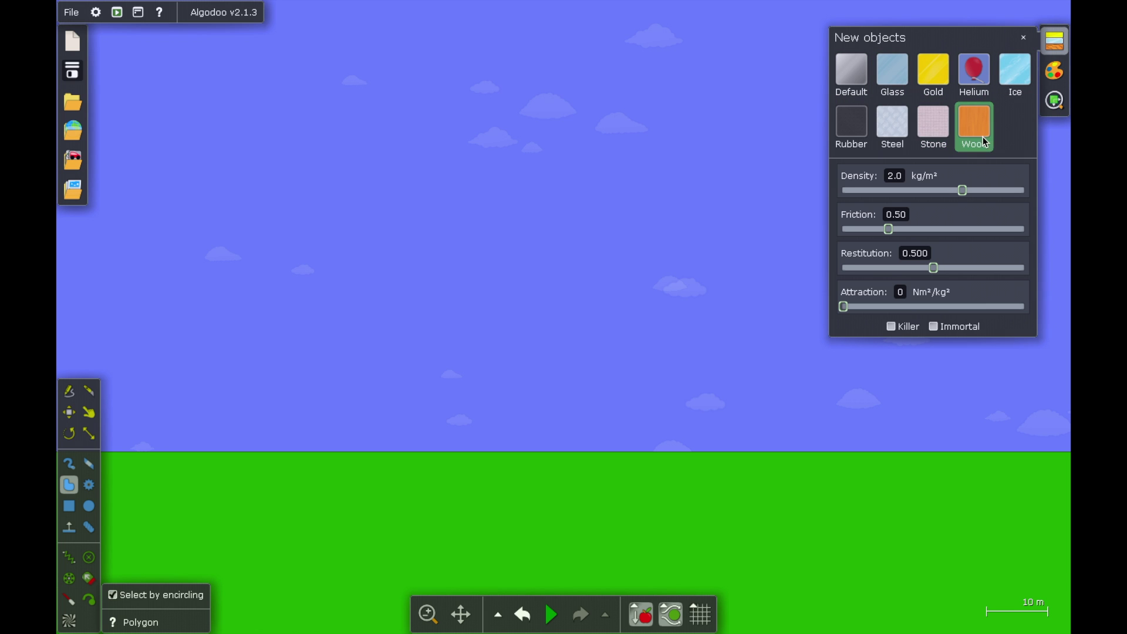
pyautogui.click(1065, 78)
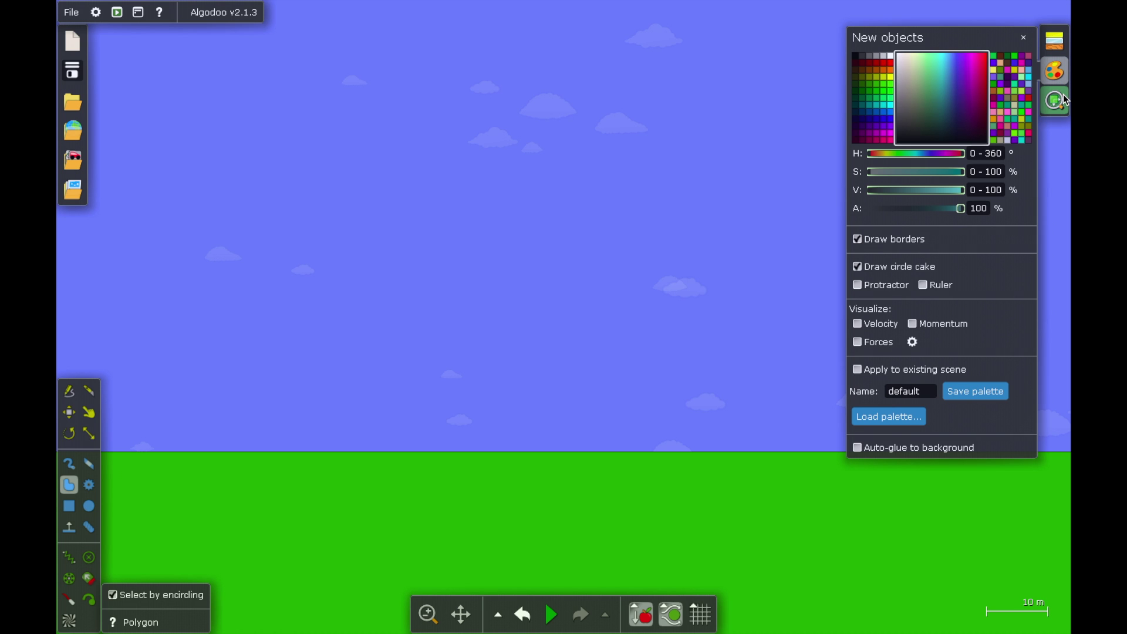
pyautogui.click(1056, 100)
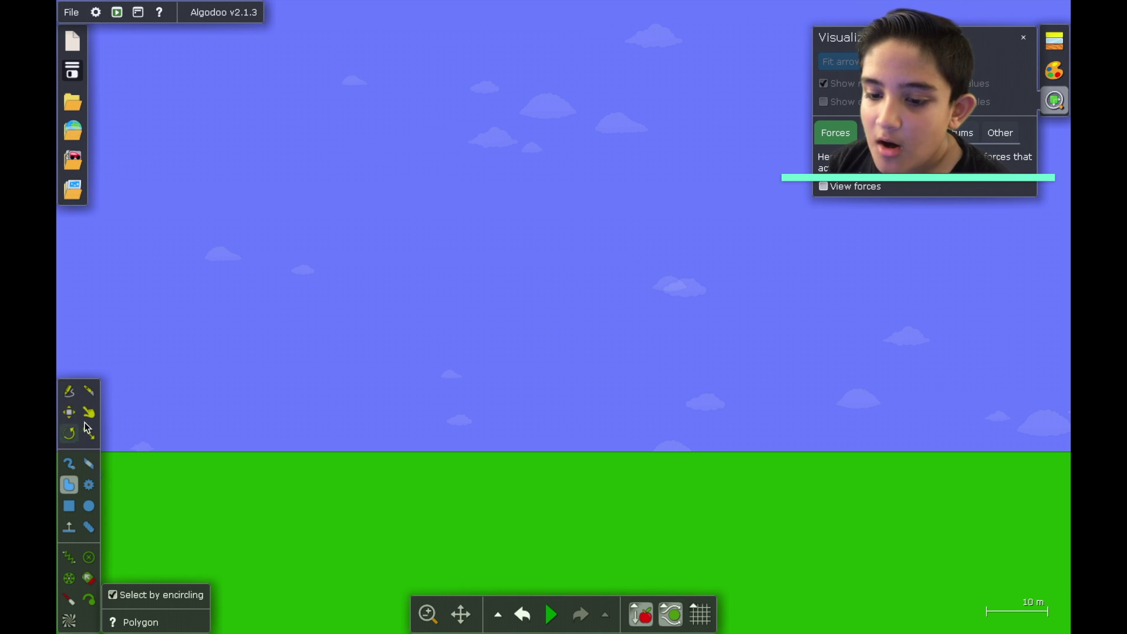
pyautogui.click(1024, 40)
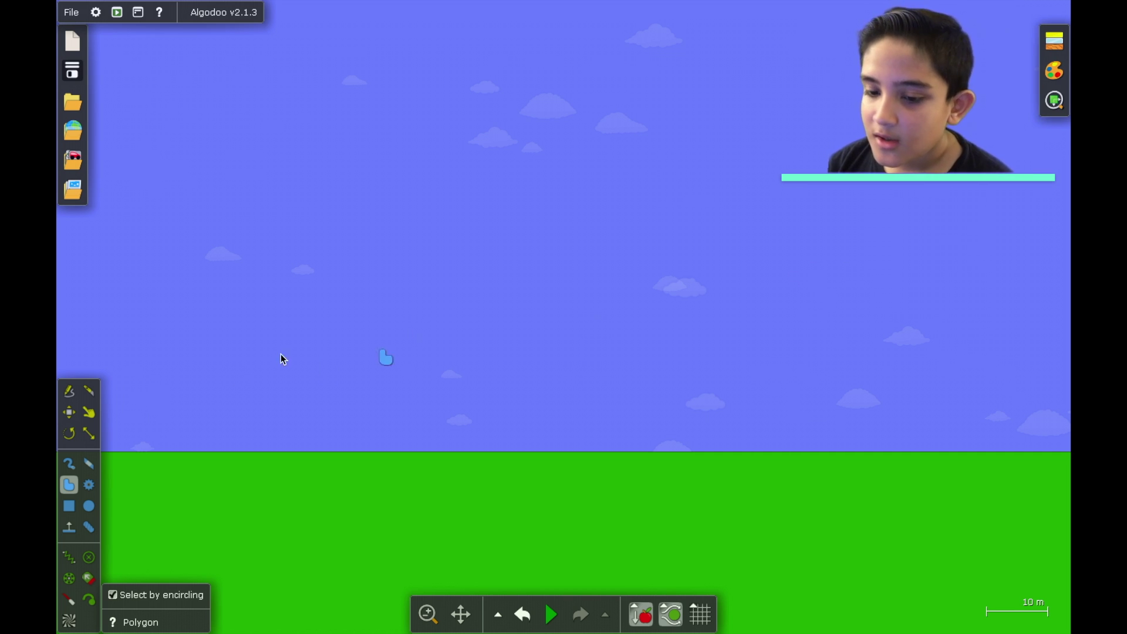
# Sketch a brown box and a purple rectangle in the sky, then delete both
pyautogui.click(69, 390)
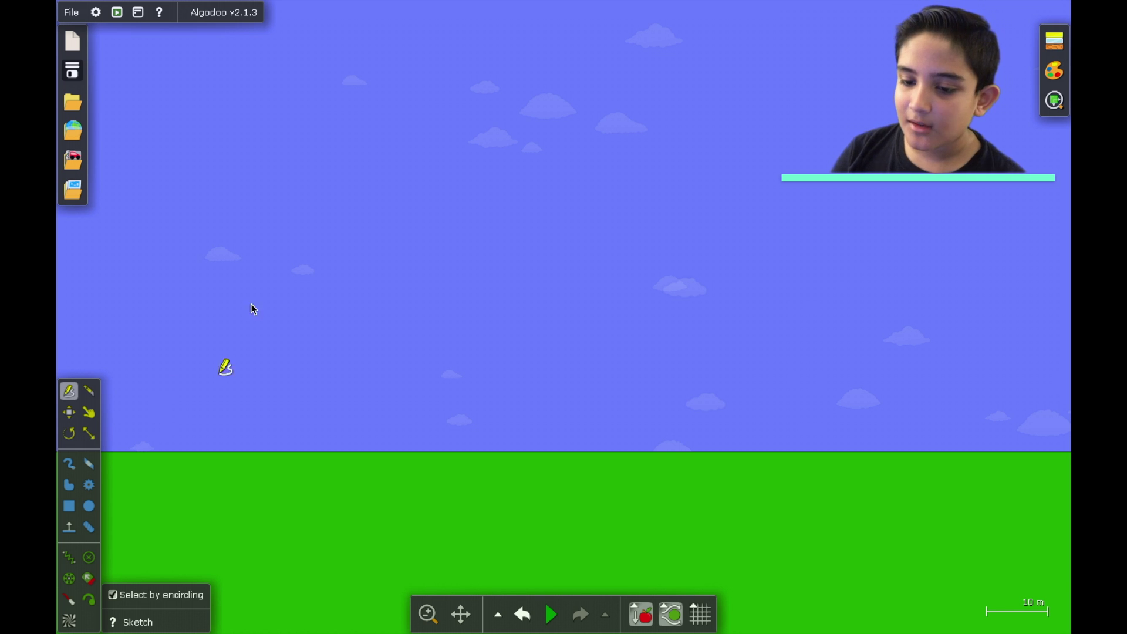
pyautogui.moveTo(645, 179)
pyautogui.mouseDown()
pyautogui.moveTo(493, 231)
pyautogui.moveTo(757, 261)
pyautogui.moveTo(829, 124)
pyautogui.moveTo(511, 138)
pyautogui.moveTo(494, 174)
pyautogui.moveTo(495, 235)
pyautogui.mouseUp()
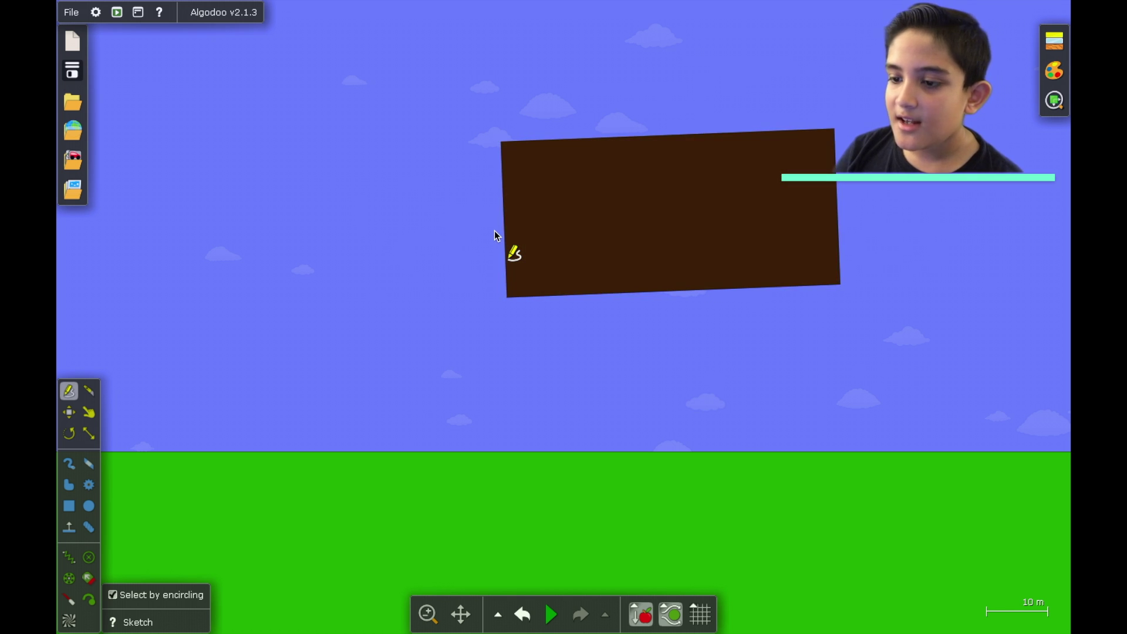
pyautogui.click(683, 283)
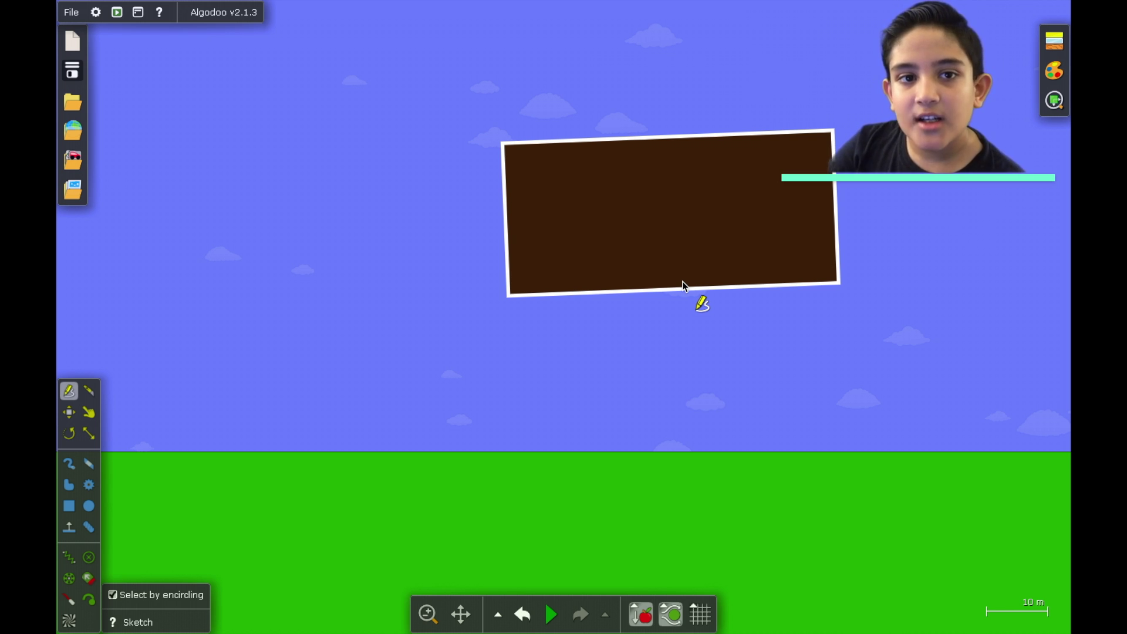
pyautogui.press('Delete')
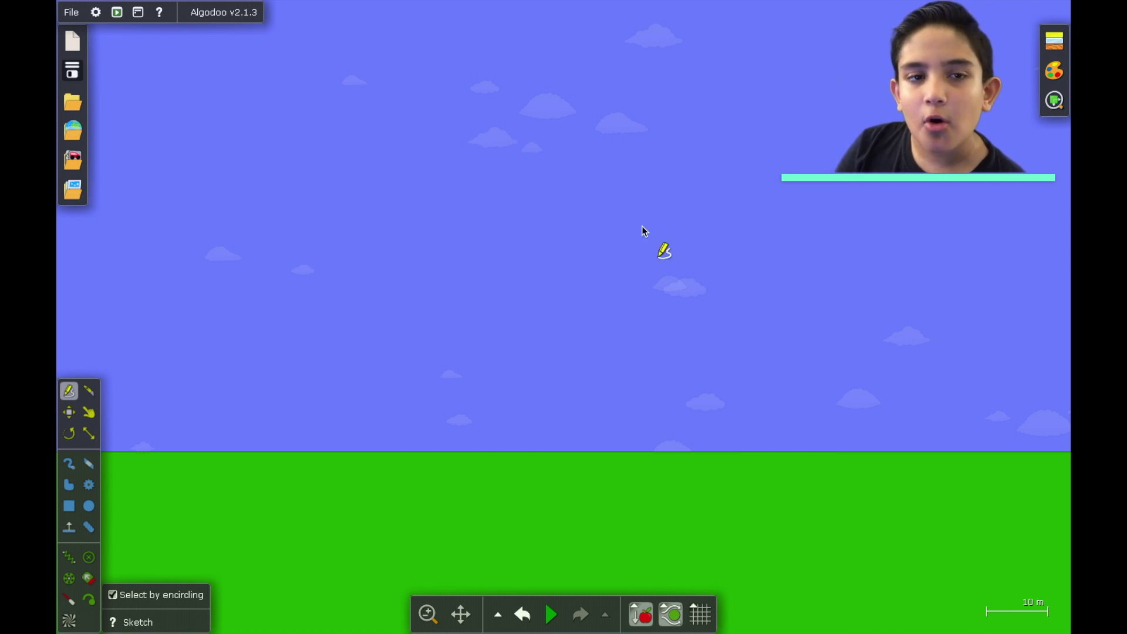
pyautogui.moveTo(740, 171)
pyautogui.mouseDown()
pyautogui.moveTo(609, 177)
pyautogui.moveTo(448, 287)
pyautogui.moveTo(508, 362)
pyautogui.moveTo(728, 347)
pyautogui.moveTo(787, 296)
pyautogui.moveTo(815, 224)
pyautogui.moveTo(810, 171)
pyautogui.moveTo(784, 153)
pyautogui.moveTo(735, 170)
pyautogui.moveTo(743, 134)
pyautogui.moveTo(783, 122)
pyautogui.moveTo(814, 146)
pyautogui.mouseUp()
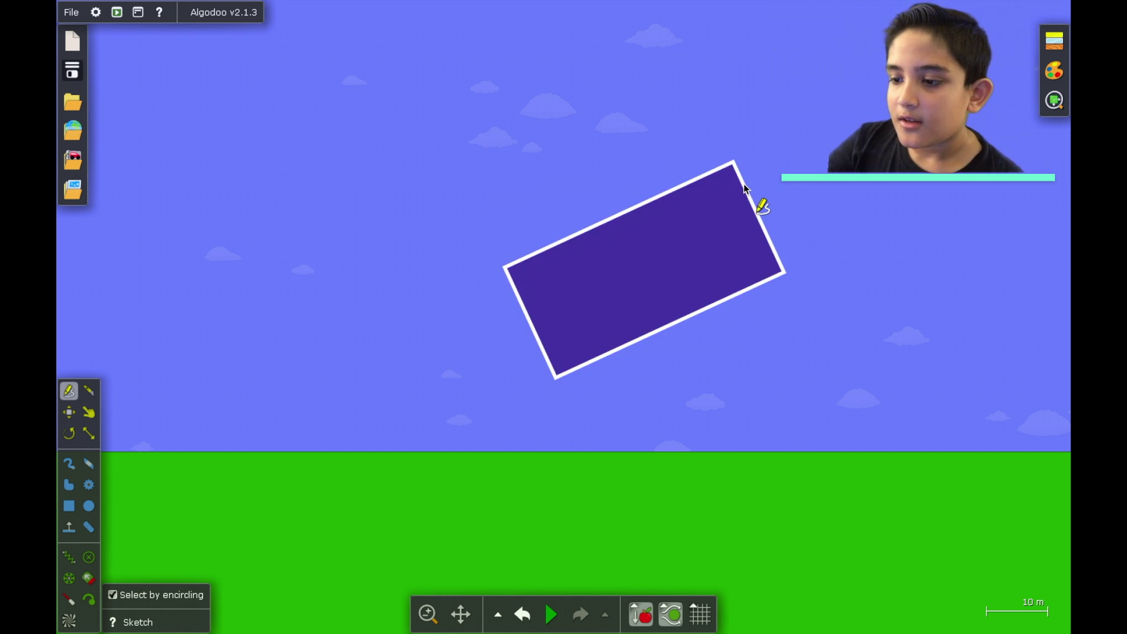
pyautogui.press('Delete')
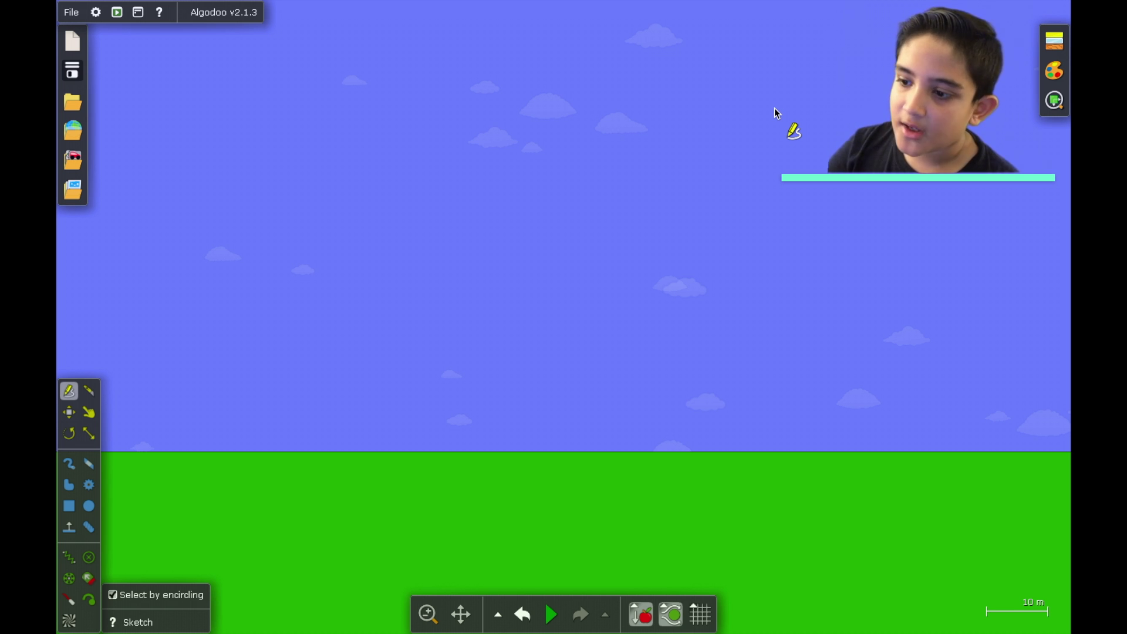
# Sketch a green triangular hill above the ground, undoing an extra brown triangle
pyautogui.moveTo(352, 349)
pyautogui.mouseDown()
pyautogui.moveTo(244, 425)
pyautogui.moveTo(501, 417)
pyautogui.moveTo(348, 351)
pyautogui.mouseUp()
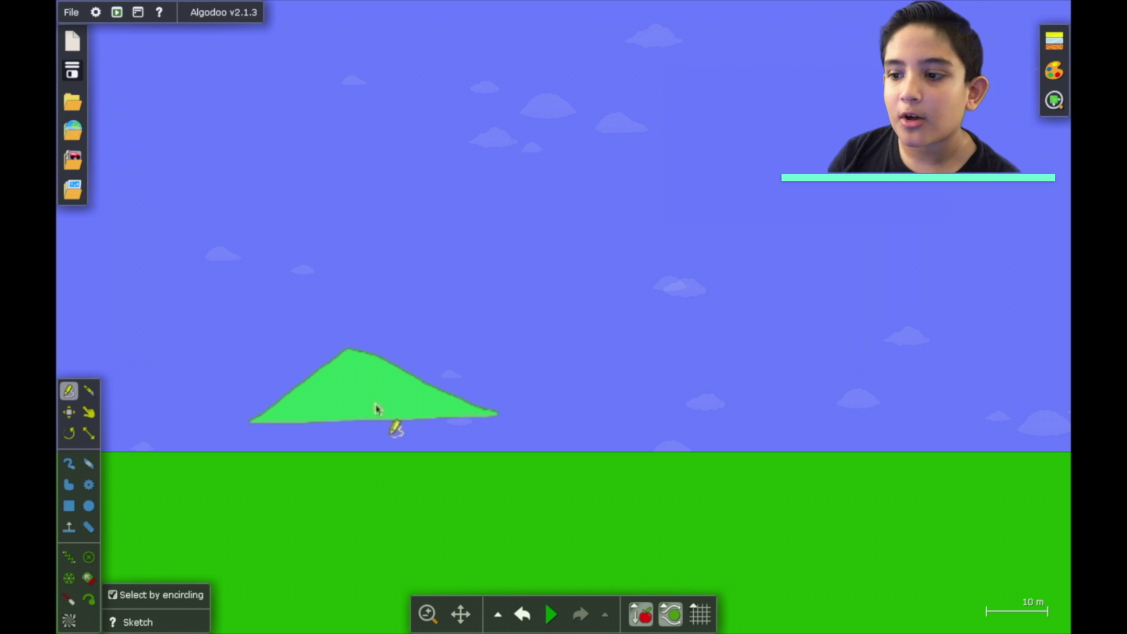
pyautogui.click(377, 409)
pyautogui.moveTo(423, 188)
pyautogui.mouseDown()
pyautogui.moveTo(283, 260)
pyautogui.moveTo(286, 281)
pyautogui.moveTo(617, 257)
pyautogui.moveTo(452, 198)
pyautogui.mouseUp()
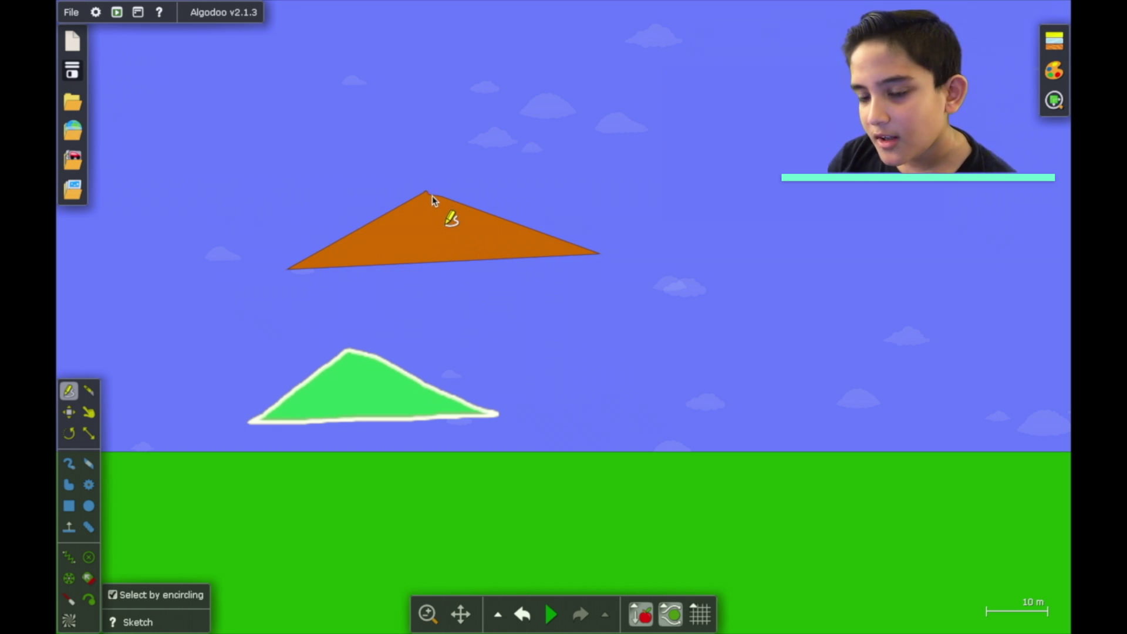
pyautogui.hotkey('ctrl', 'z')
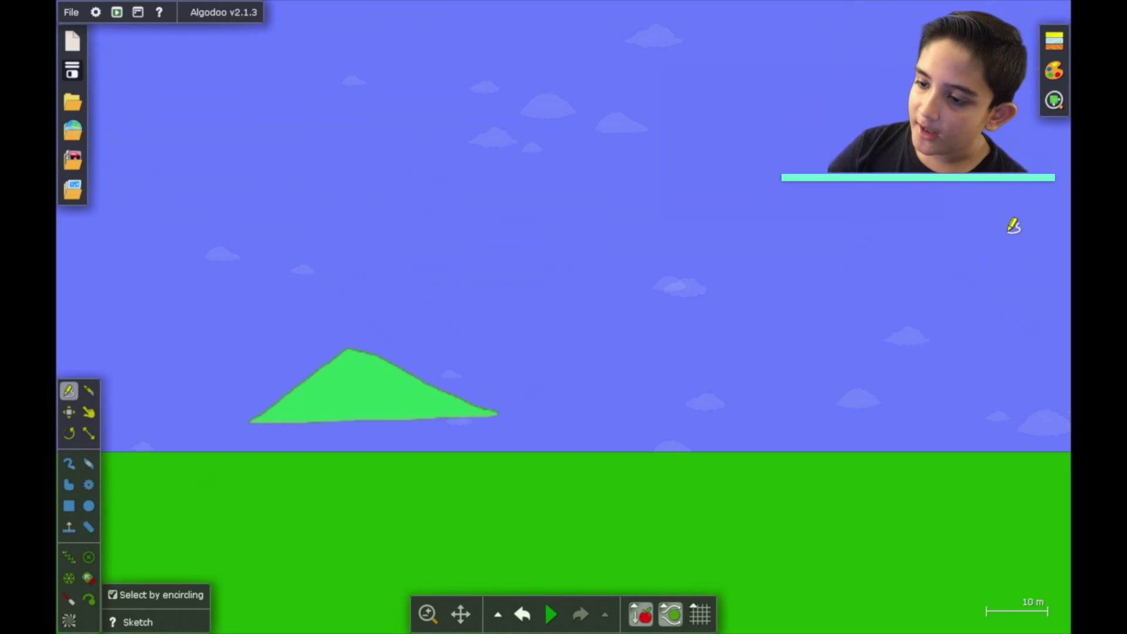
pyautogui.click(402, 407)
# Restore the deleted green triangle, slice it into two pieces, and turn on the grid
pyautogui.press('Delete')
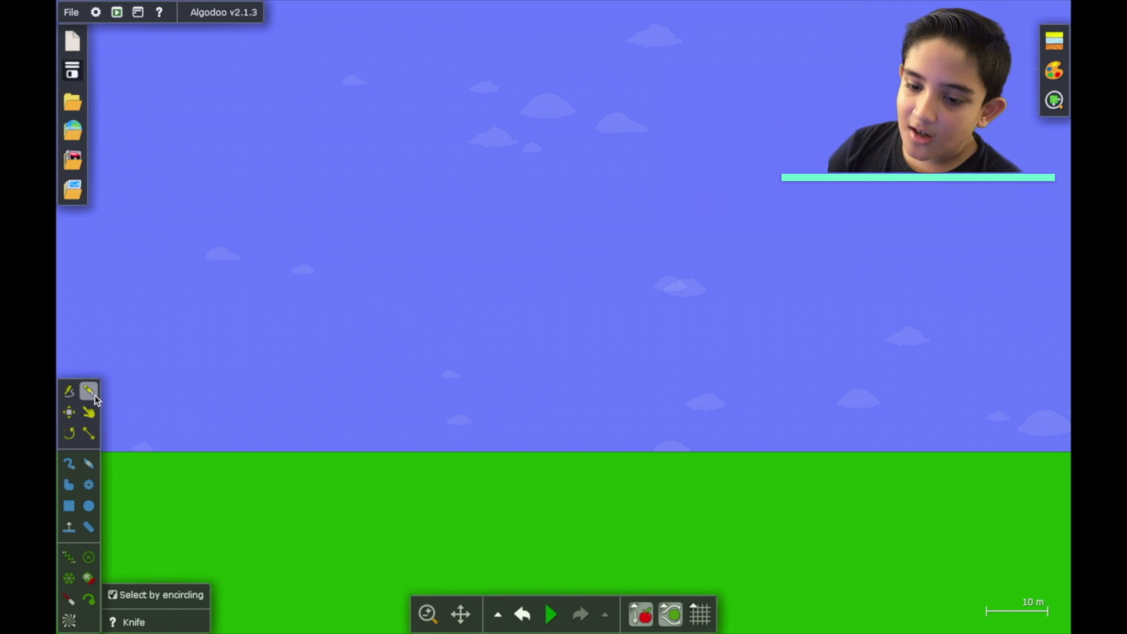
pyautogui.hotkey('ctrl', 'z')
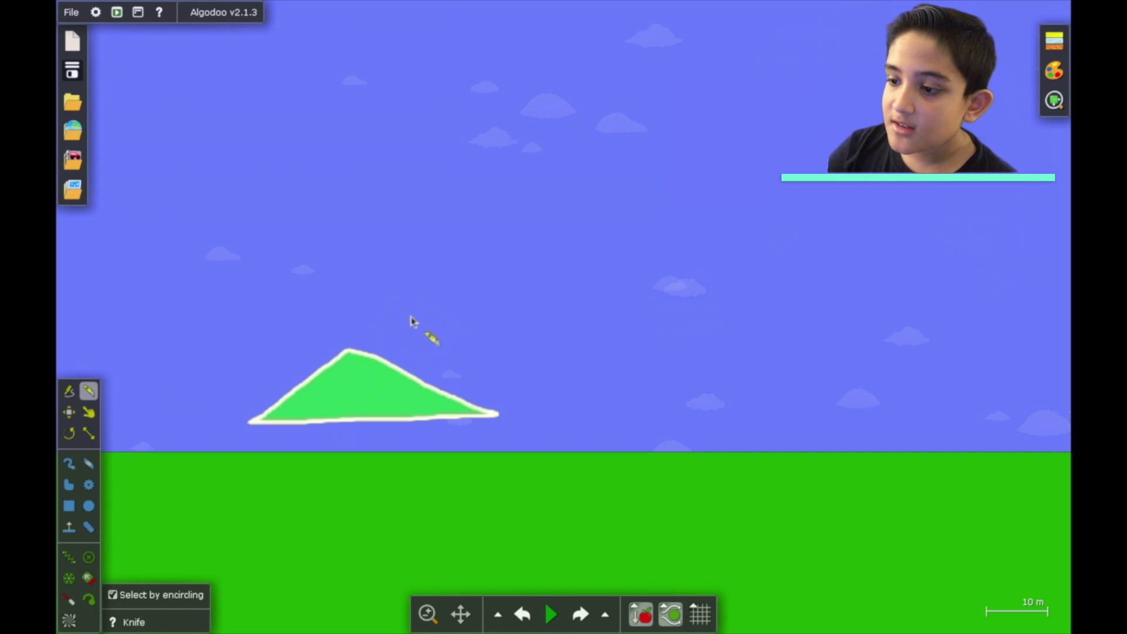
pyautogui.moveTo(393, 363)
pyautogui.mouseDown()
pyautogui.moveTo(378, 440)
pyautogui.moveTo(377, 477)
pyautogui.mouseUp()
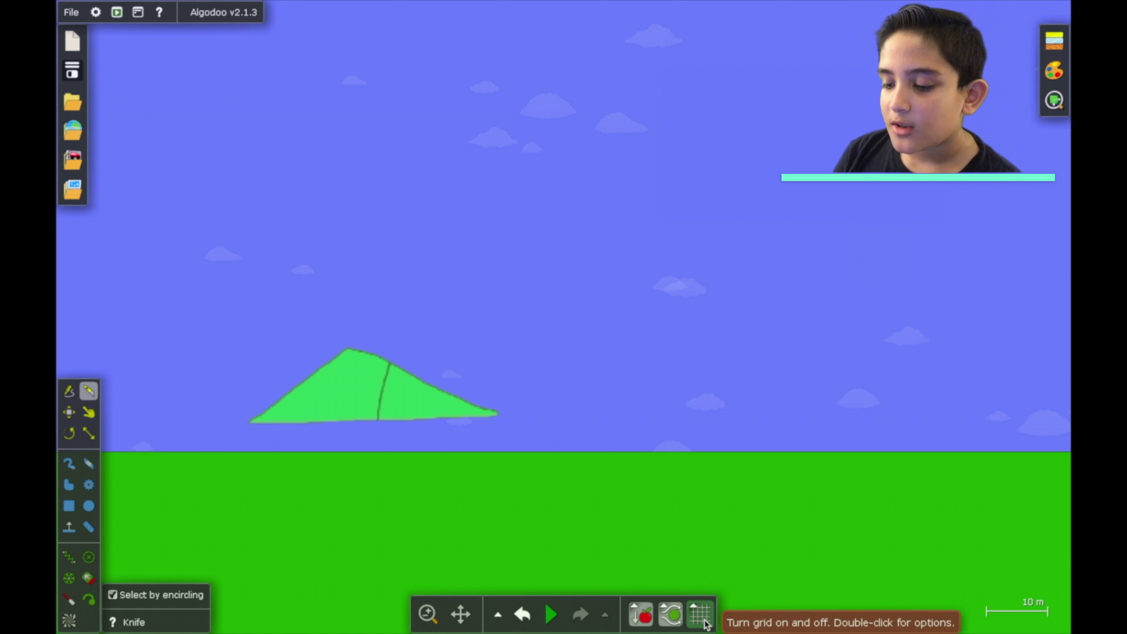
pyautogui.doubleClick(706, 623)
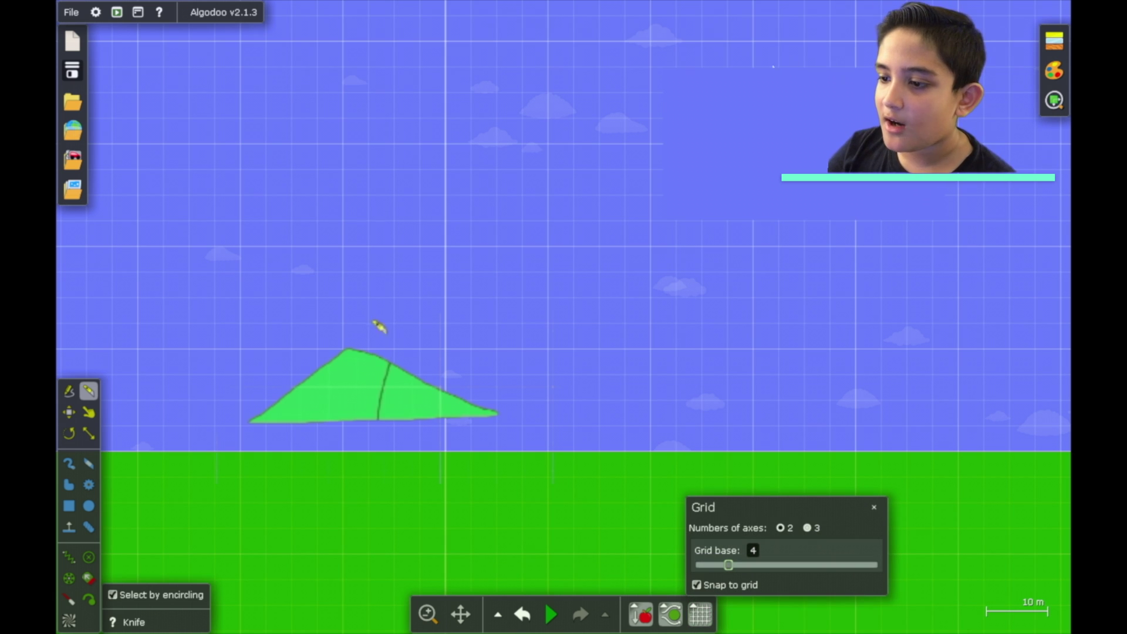
# Cut the green hill a second time into three pieces and zoom in on it
pyautogui.moveTo(356, 317)
pyautogui.mouseDown()
pyautogui.moveTo(356, 470)
pyautogui.moveTo(370, 481)
pyautogui.mouseUp()
pyautogui.scroll(5, 790, 245)
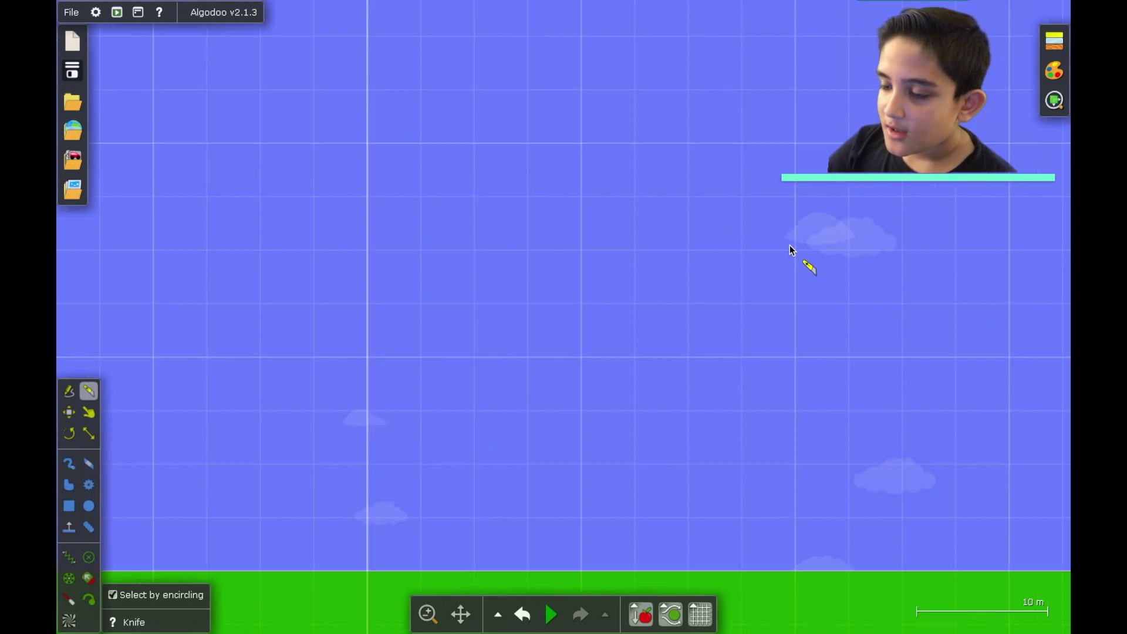
pyautogui.scroll(-3, 790, 245)
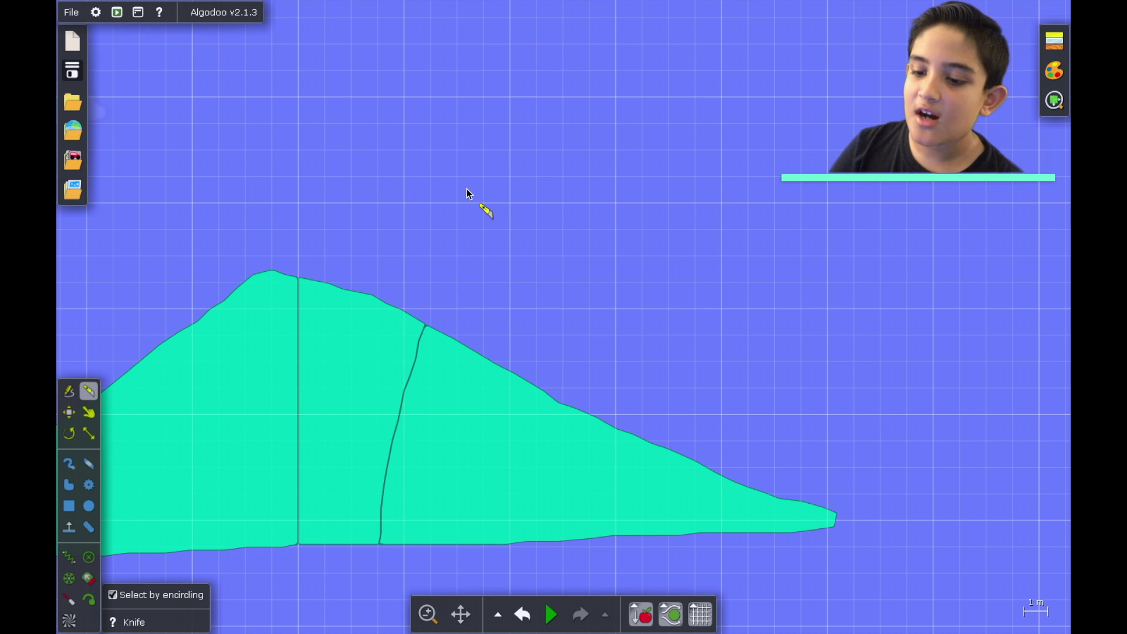
pyautogui.scroll(5, 466, 188)
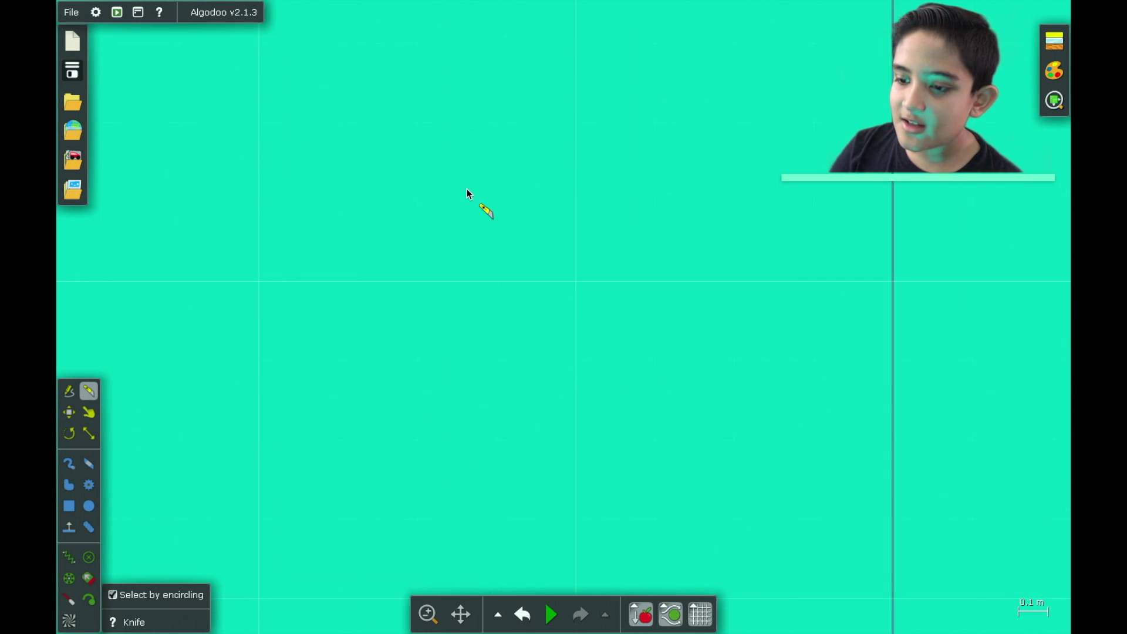
pyautogui.scroll(-6, 467, 188)
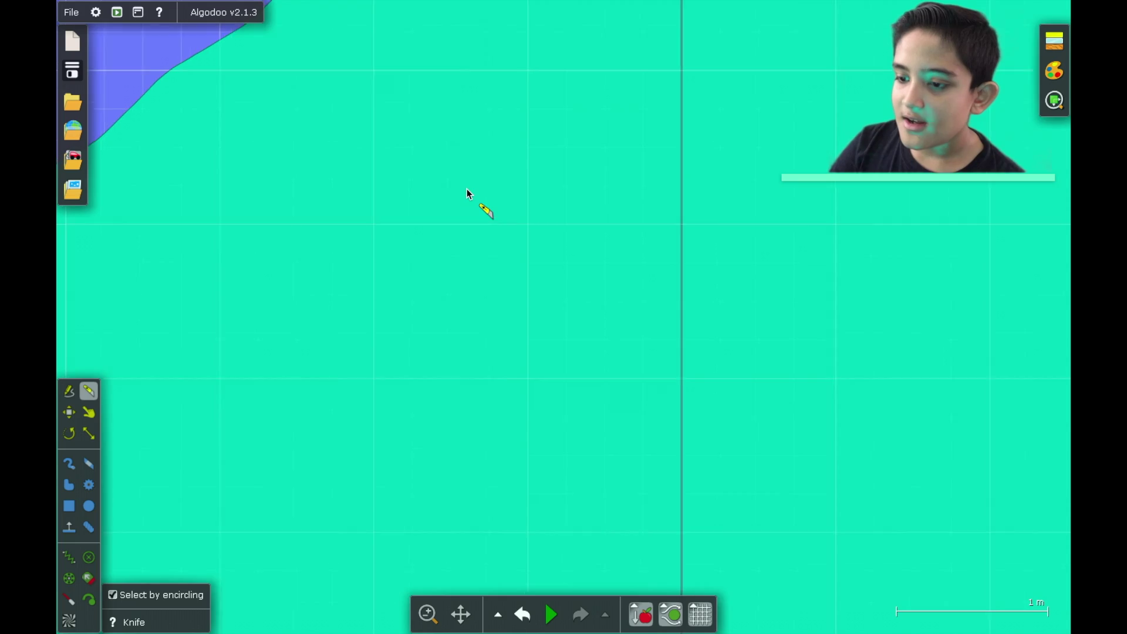
pyautogui.scroll(-12, 467, 188)
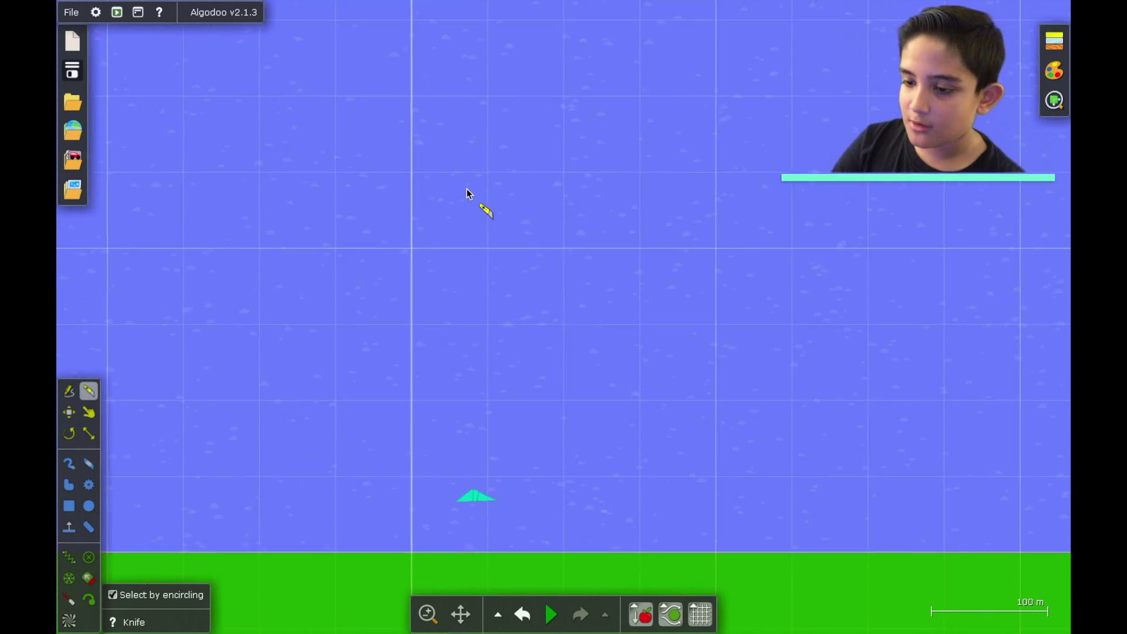
pyautogui.scroll(6, 544, 372)
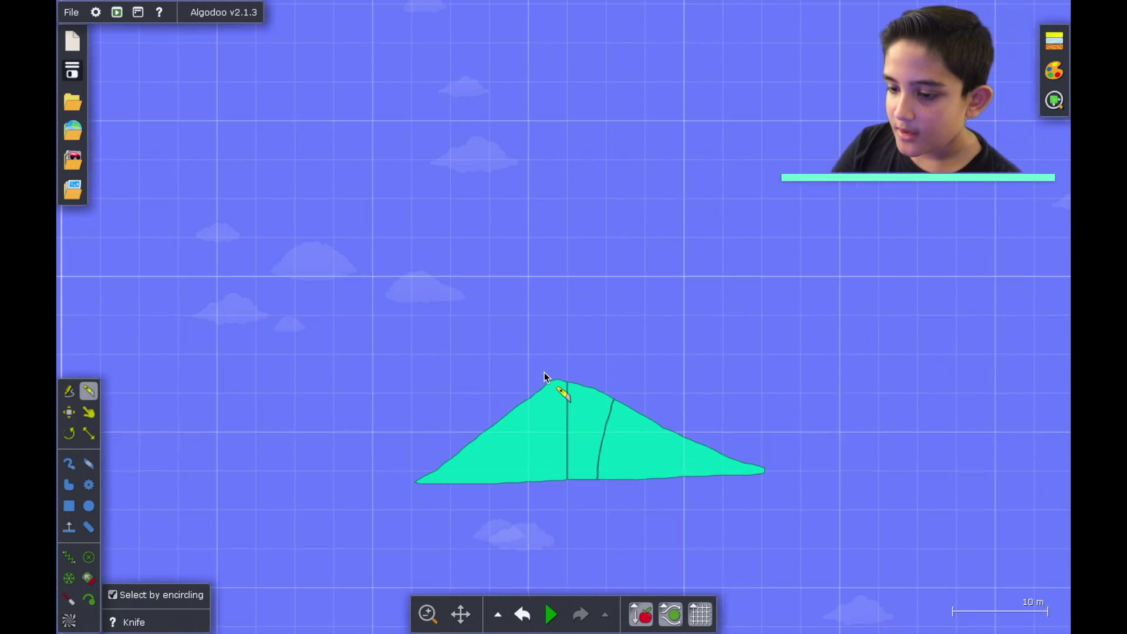
pyautogui.scroll(3, 544, 372)
# Pull the left mountain piece away from the others and set it back in place
pyautogui.click(464, 370)
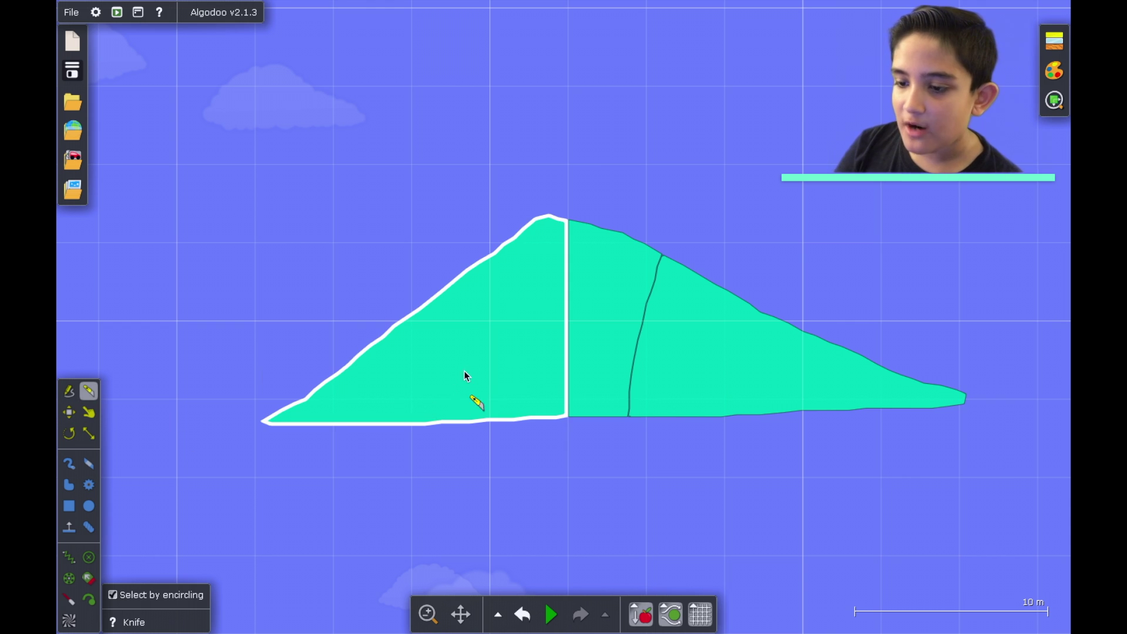
pyautogui.moveTo(506, 354); pyautogui.dragTo(360, 364)
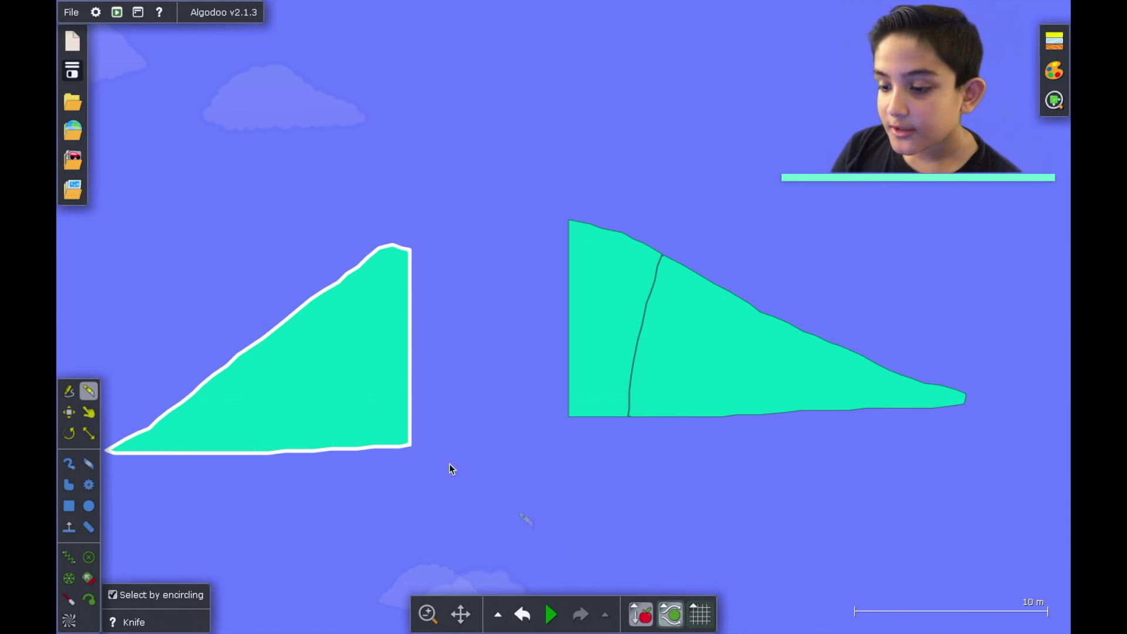
pyautogui.moveTo(450, 467); pyautogui.dragTo(510, 386)
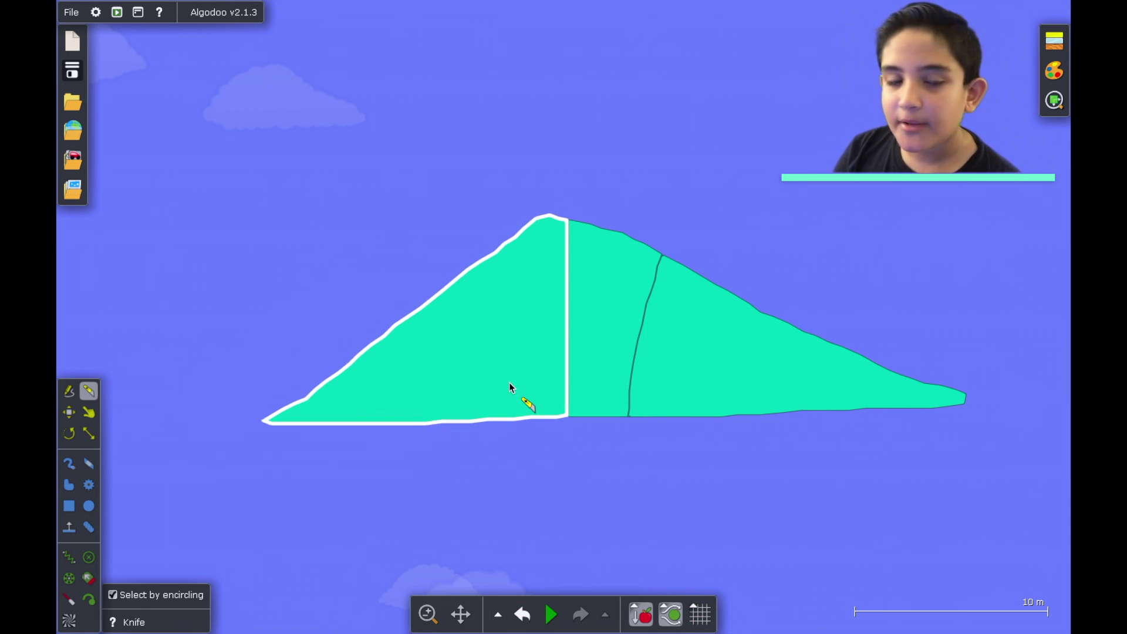
pyautogui.click(565, 97)
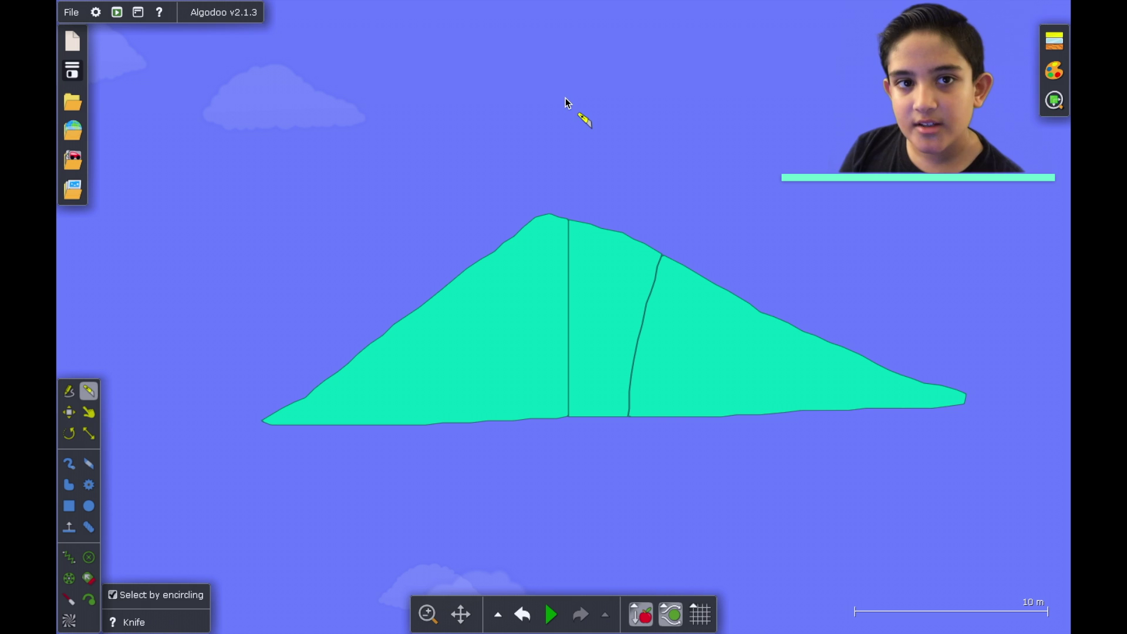
# Show the grid over the scene again and select the middle mountain slice
pyautogui.click(700, 625)
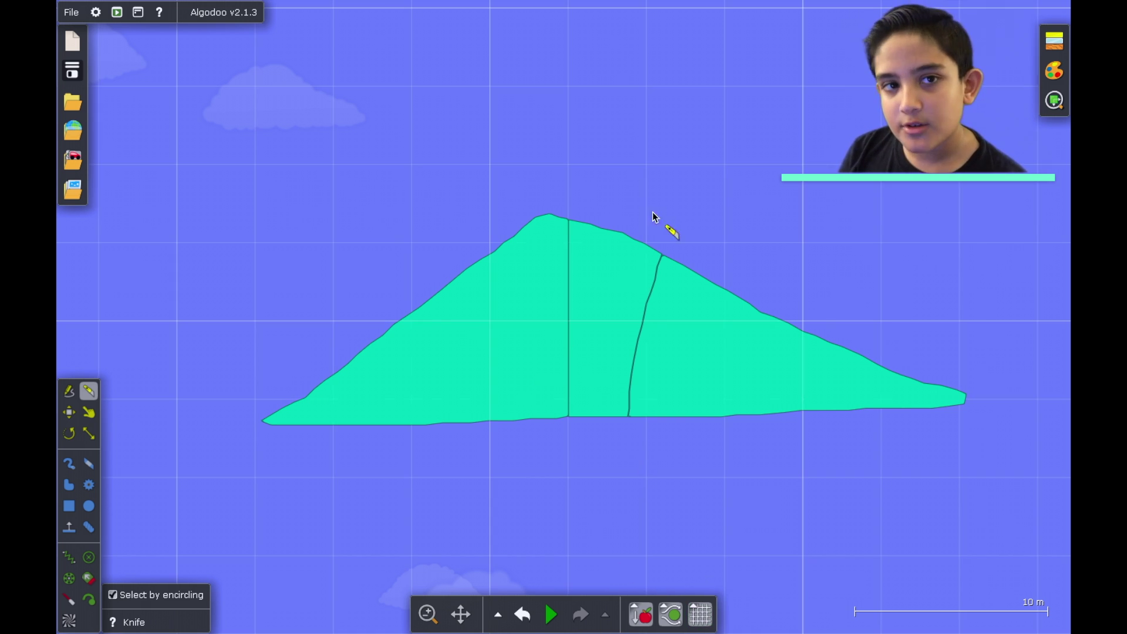
pyautogui.click(596, 293)
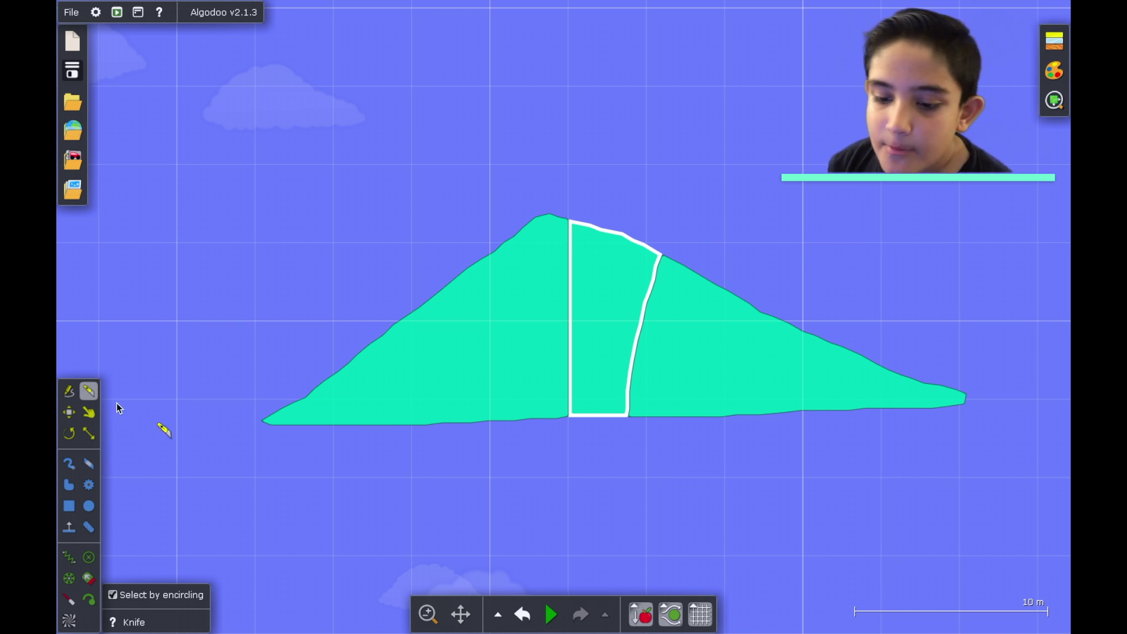
pyautogui.click(70, 413)
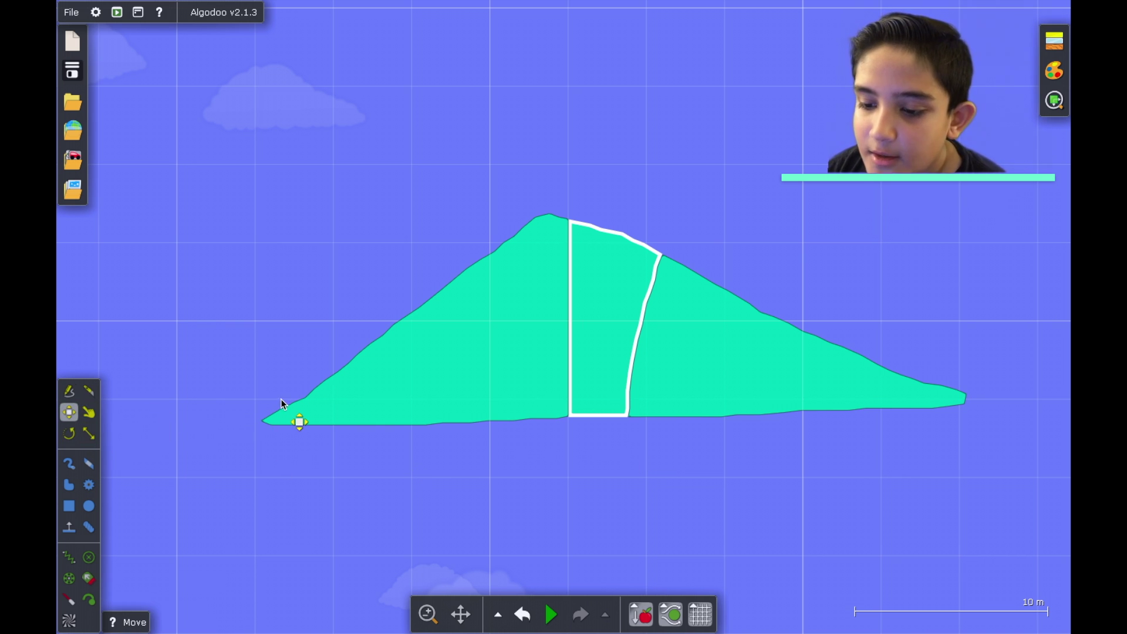
# Nudge the left piece back into place, pick the Drag tool, and zoom out to the ground
pyautogui.click(415, 410)
pyautogui.moveTo(353, 355); pyautogui.dragTo(400, 393)
pyautogui.click(89, 412)
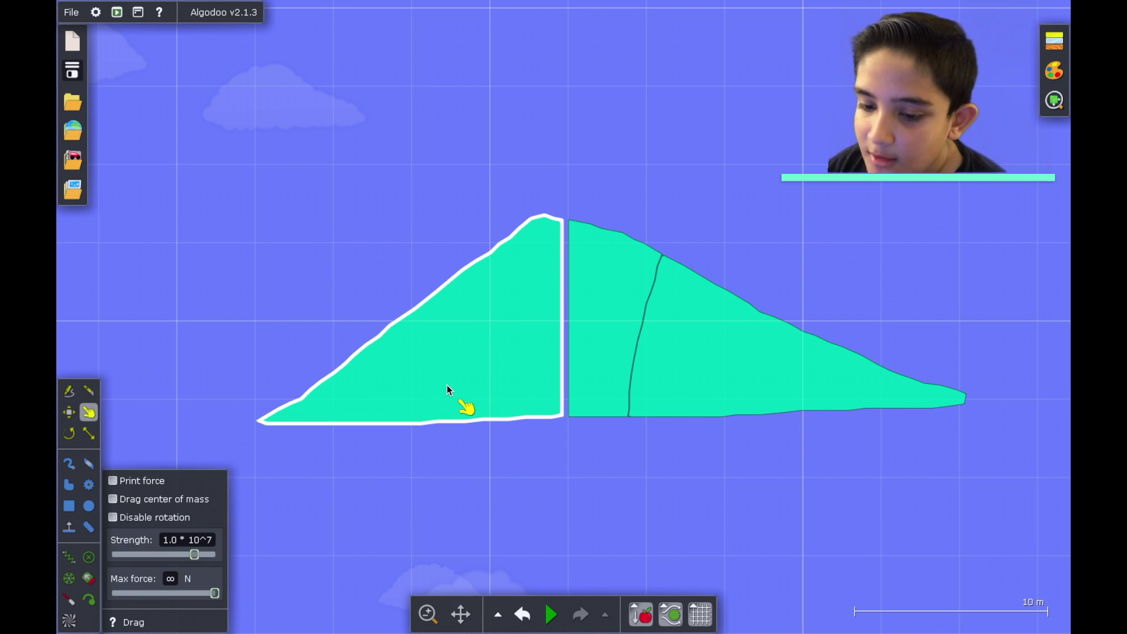
pyautogui.moveTo(552, 614)
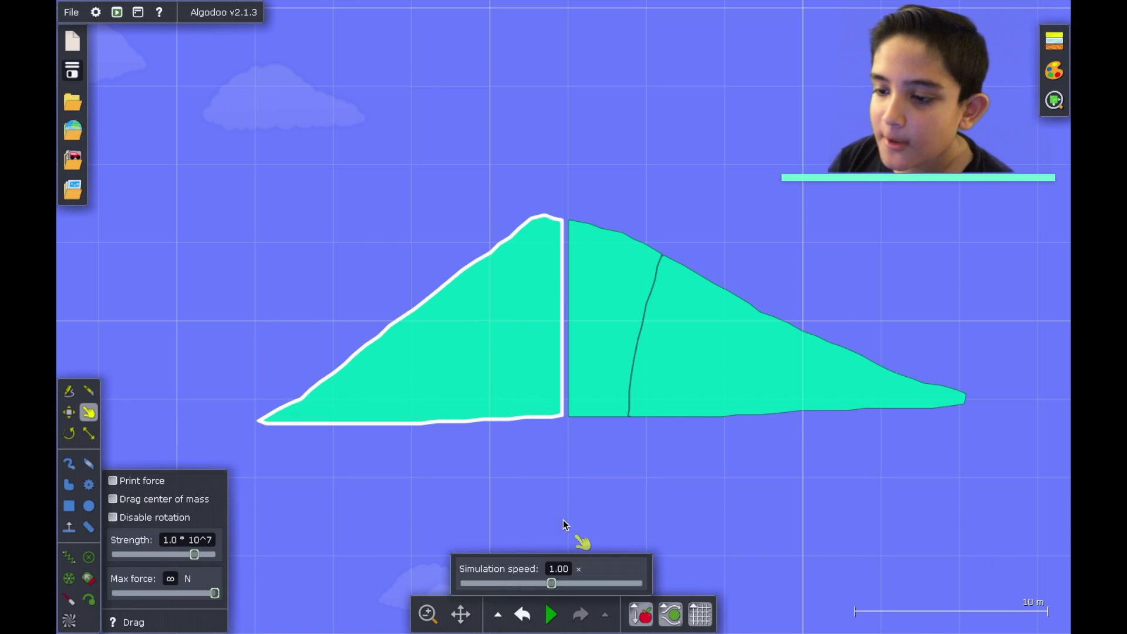
pyautogui.scroll(-5, 562, 525)
pyautogui.scroll(-3, 562, 520)
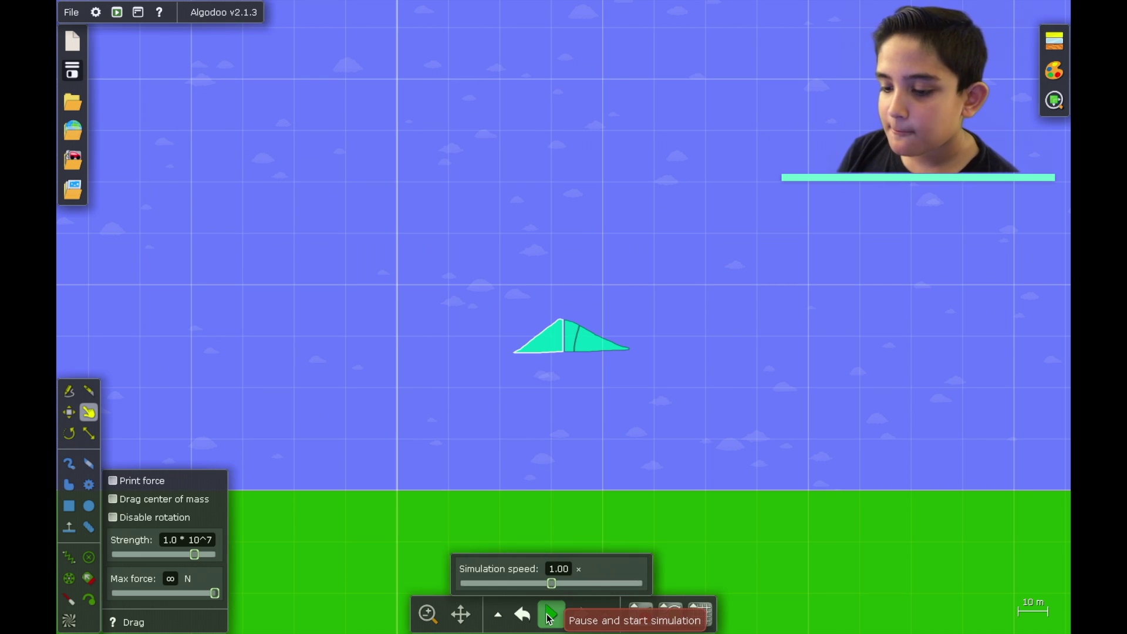
# Run the simulation, fling a triangle upward with the Drag tool, then pause
pyautogui.click(550, 615)
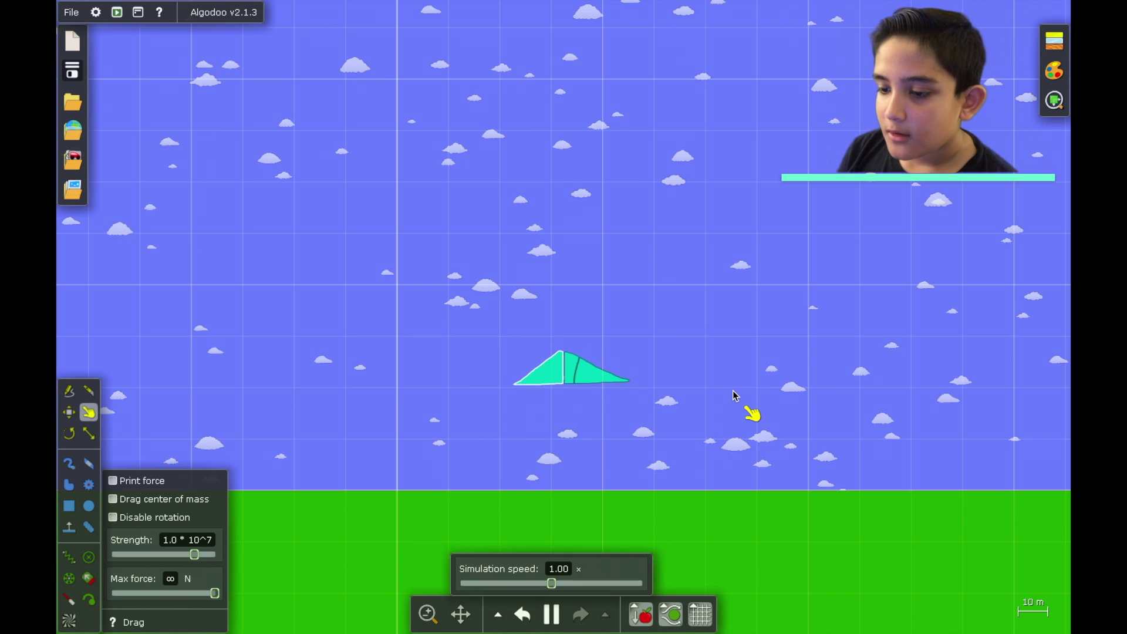
pyautogui.scroll(4, 763, 373)
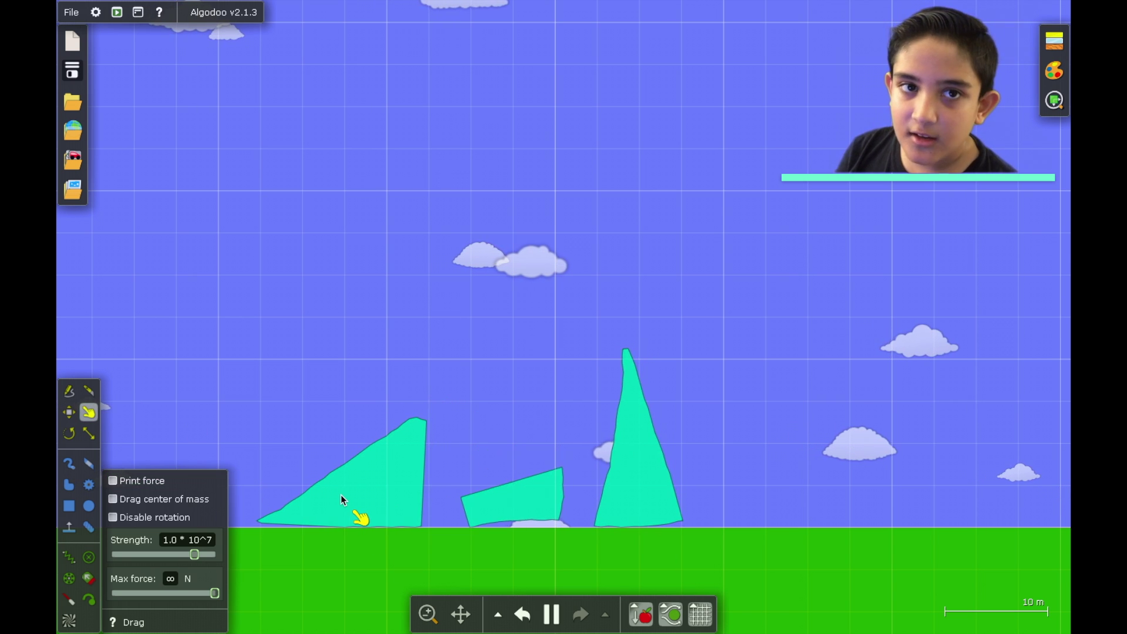
pyautogui.moveTo(341, 500); pyautogui.dragTo(579, 433)
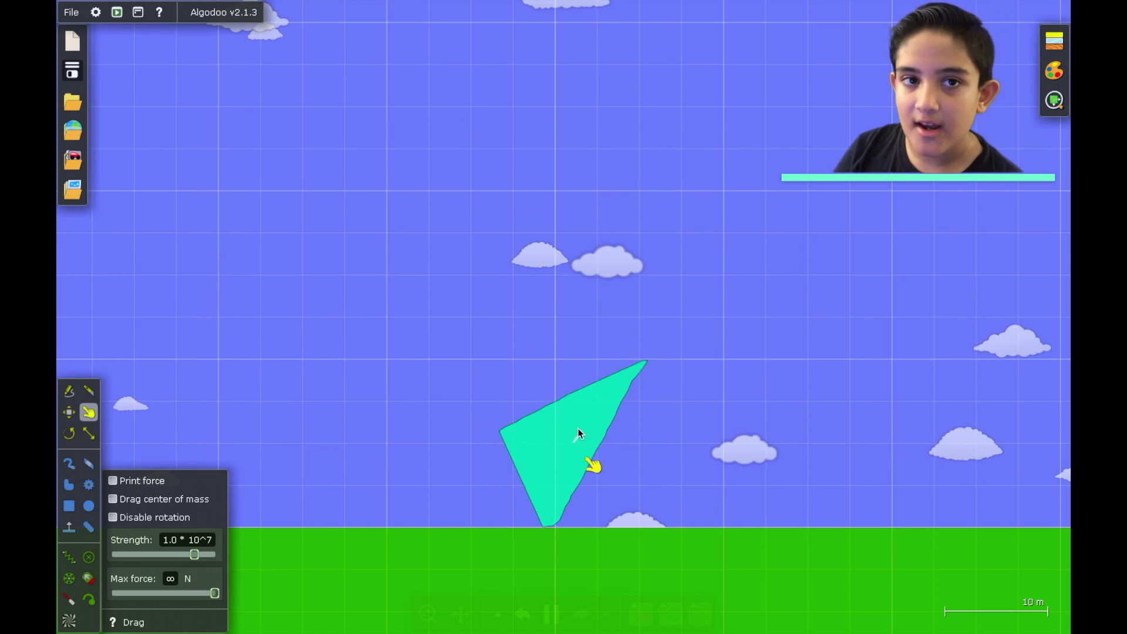
pyautogui.click(553, 613)
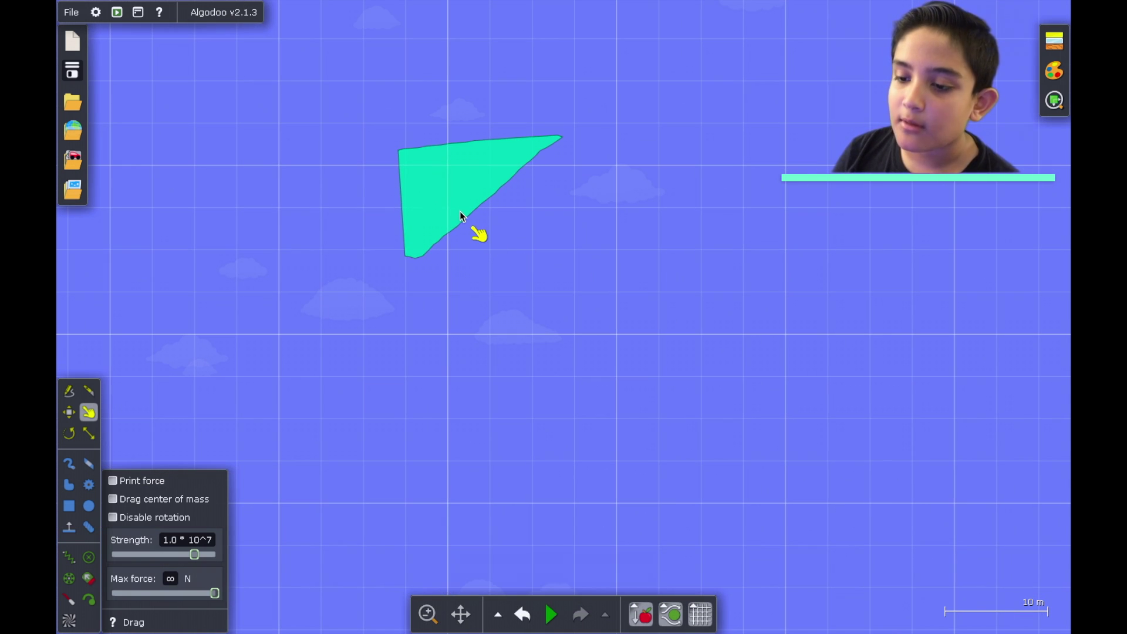
# Delete and restore the teal triangle, then rotate it about -60 degrees
pyautogui.press('Delete')
pyautogui.click(69, 437)
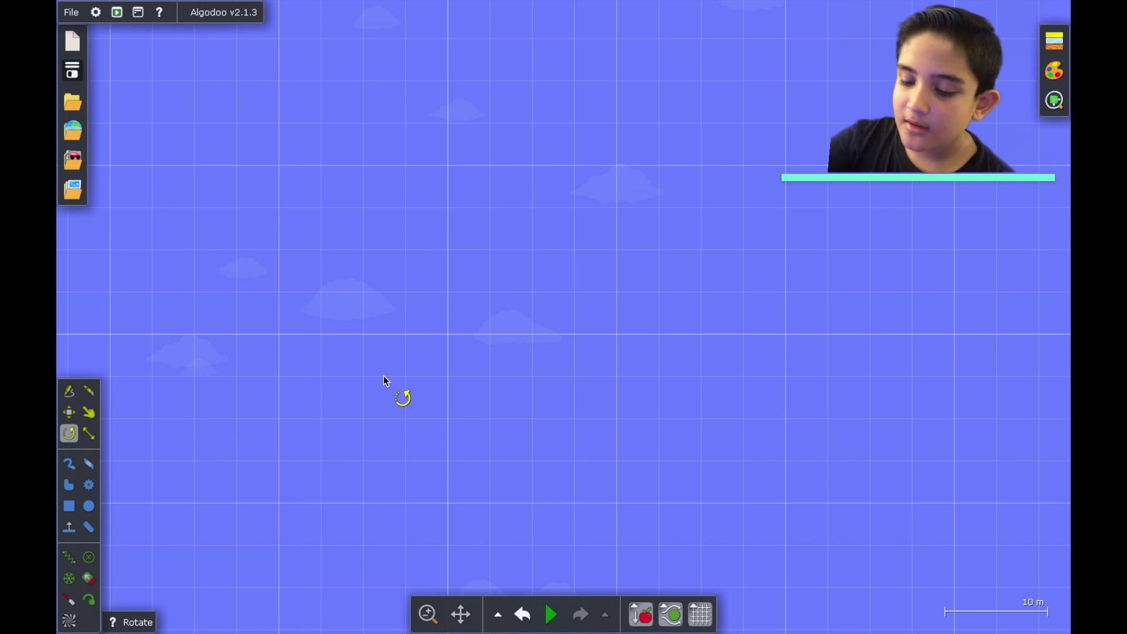
pyautogui.hotkey('ctrl', 'z')
pyautogui.moveTo(466, 178); pyautogui.dragTo(431, 202)
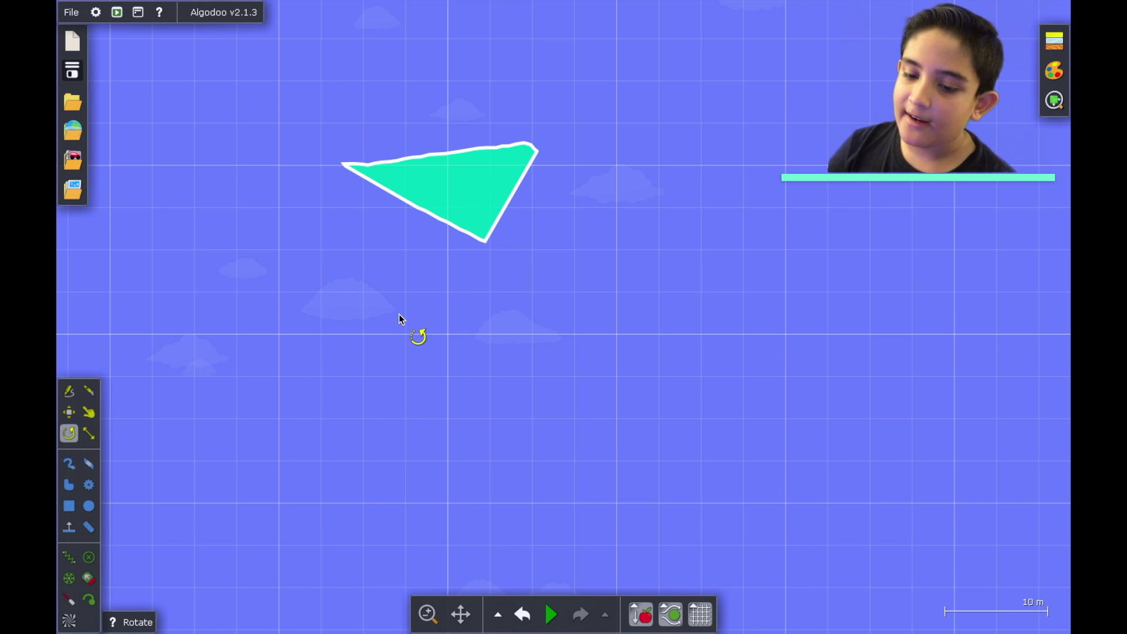
# Shrink the triangle mostly in width and set the eraser brush size to 5.0 m
pyautogui.click(88, 433)
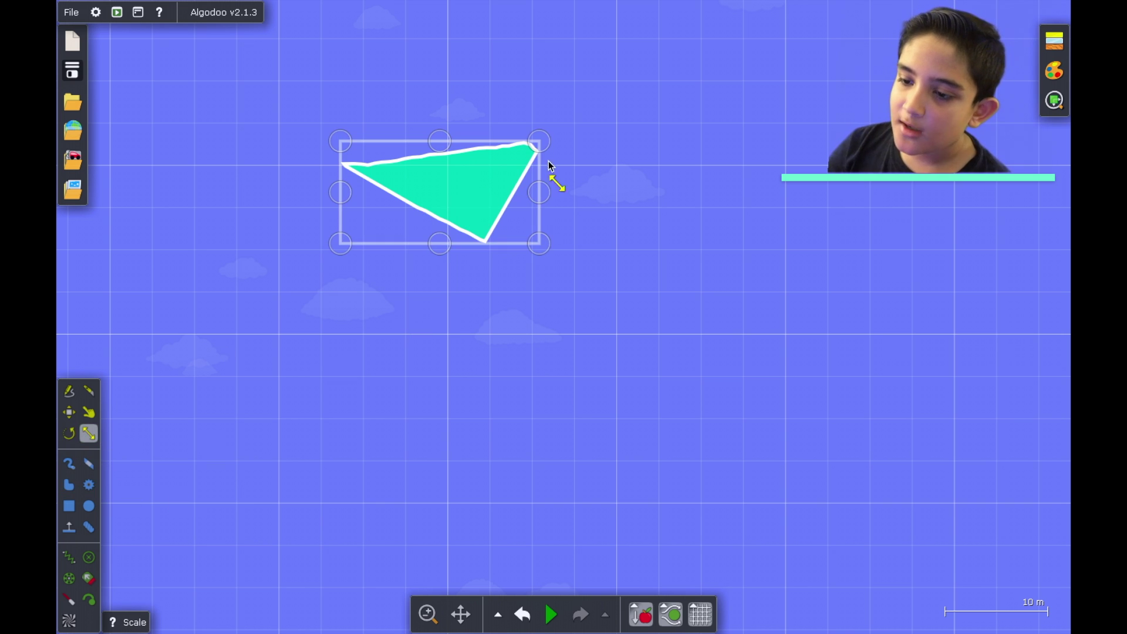
pyautogui.moveTo(539, 142); pyautogui.dragTo(544, 154)
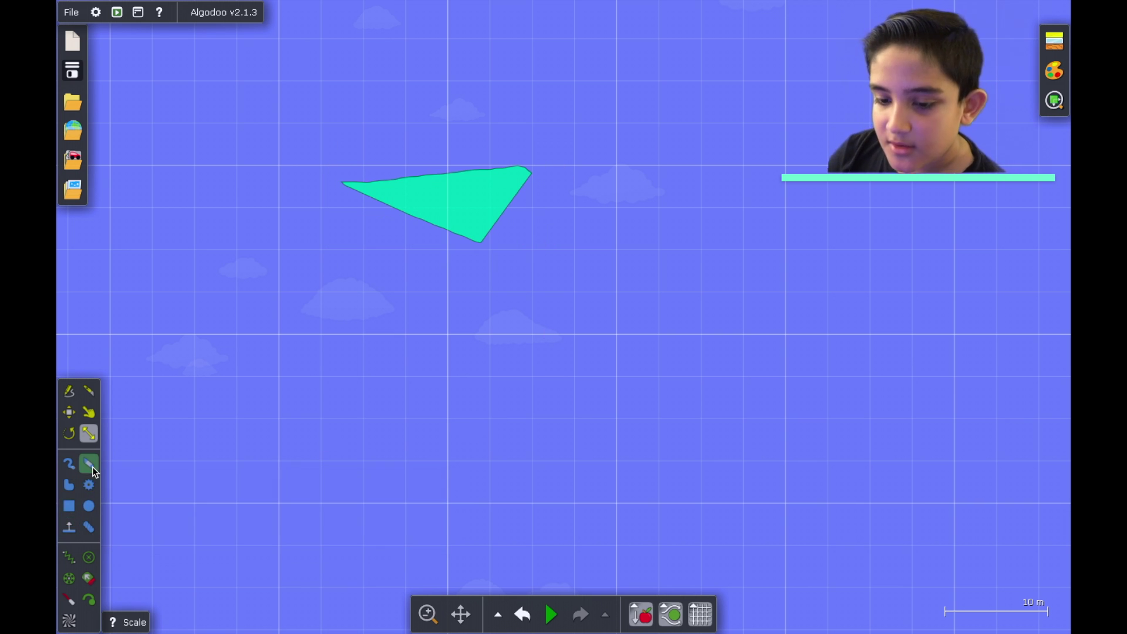
pyautogui.click(92, 466)
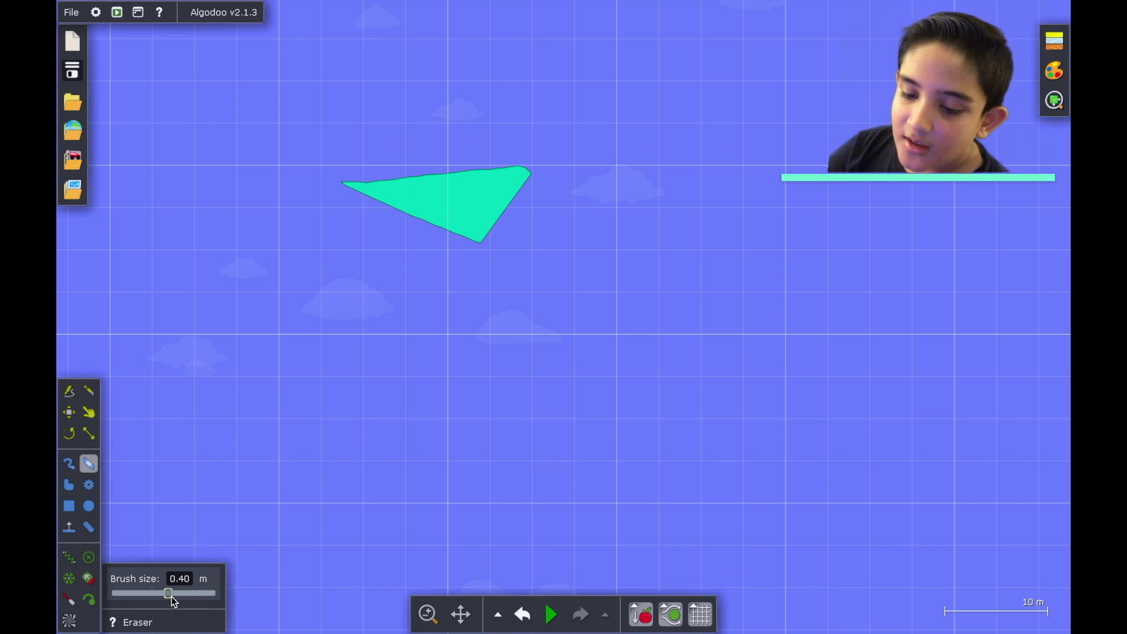
pyautogui.moveTo(168, 593); pyautogui.dragTo(216, 593)
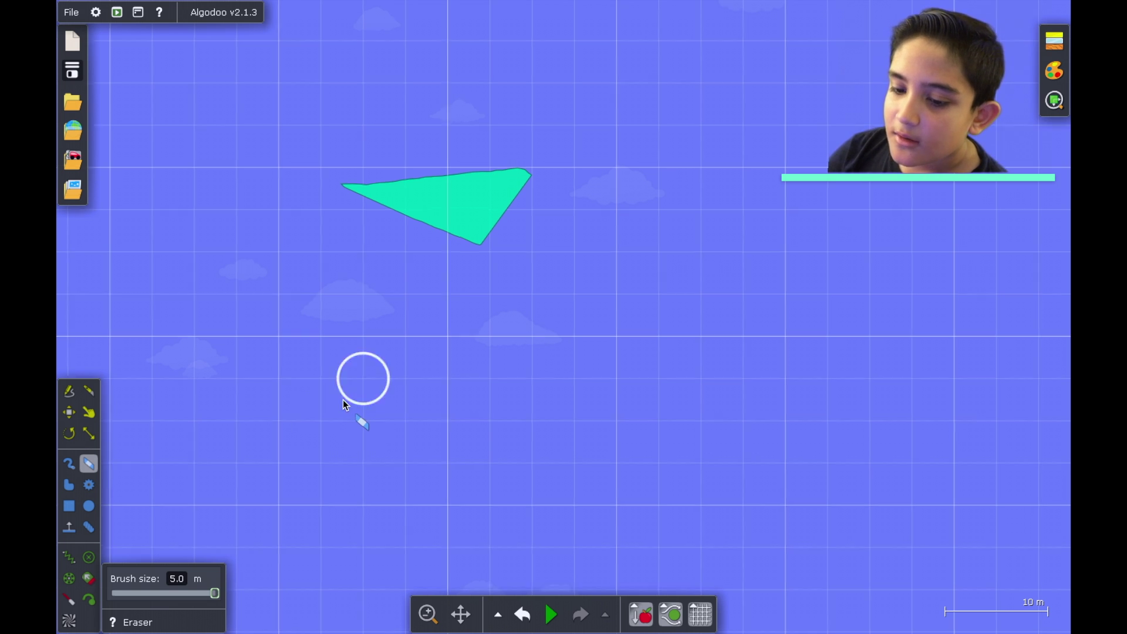
# Set the new-object colour to black and paint a black filled circle
pyautogui.scroll(3, 543, 312)
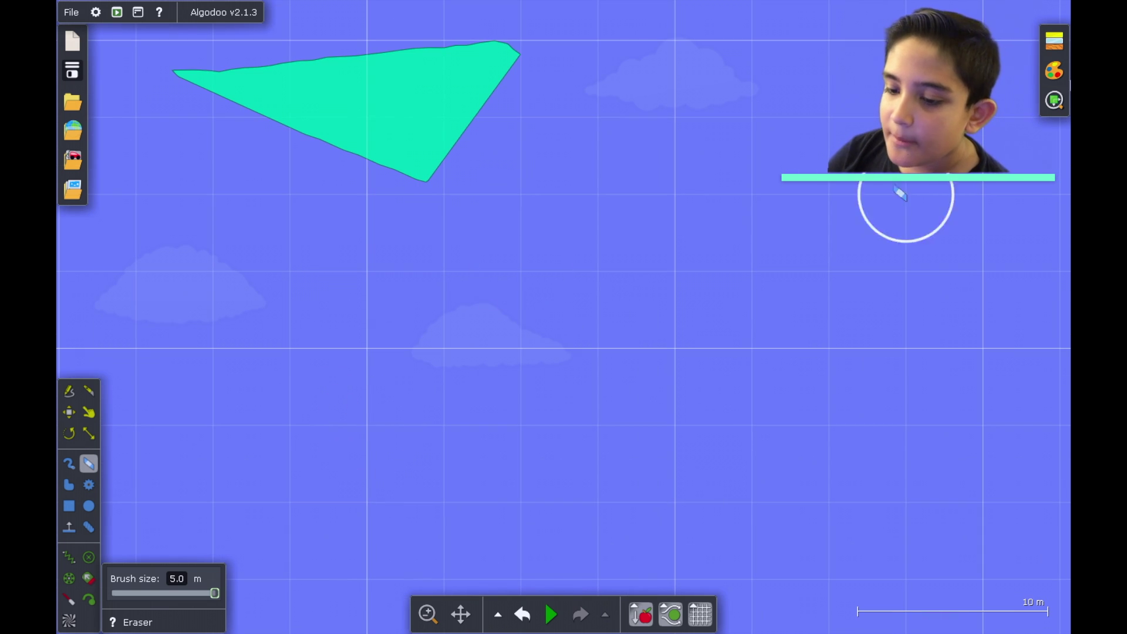
pyautogui.click(1054, 72)
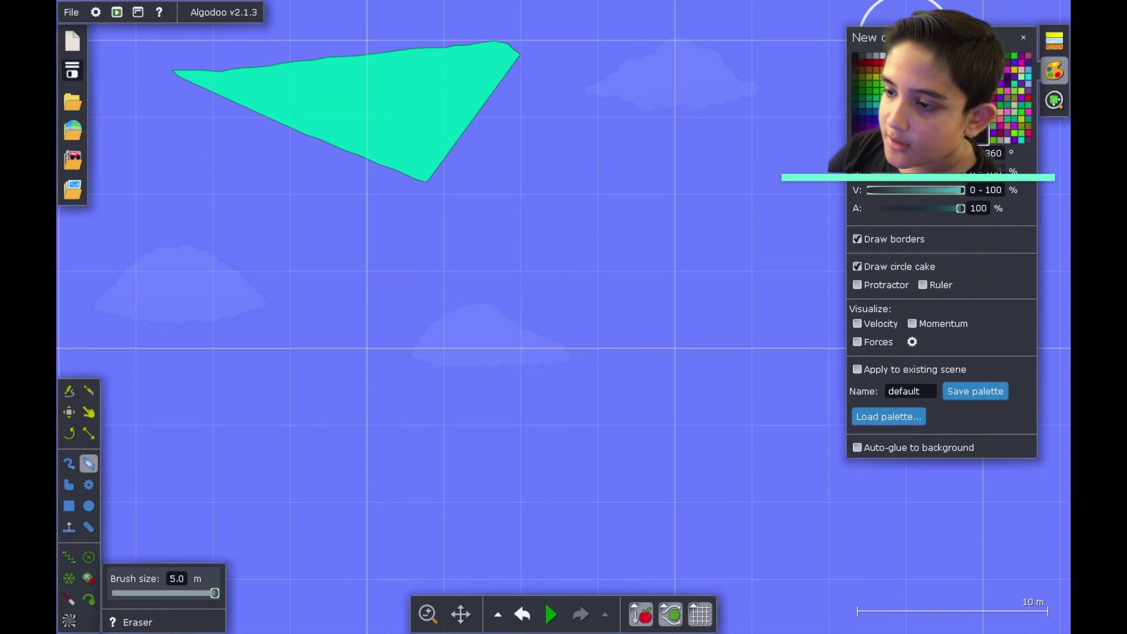
pyautogui.click(854, 55)
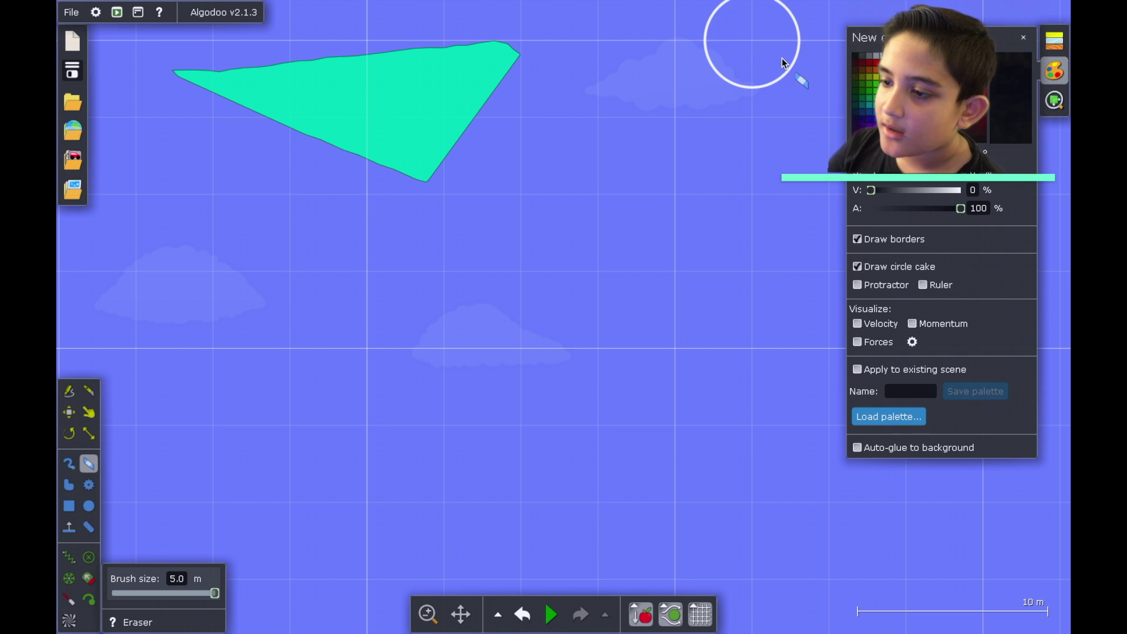
pyautogui.click(755, 255)
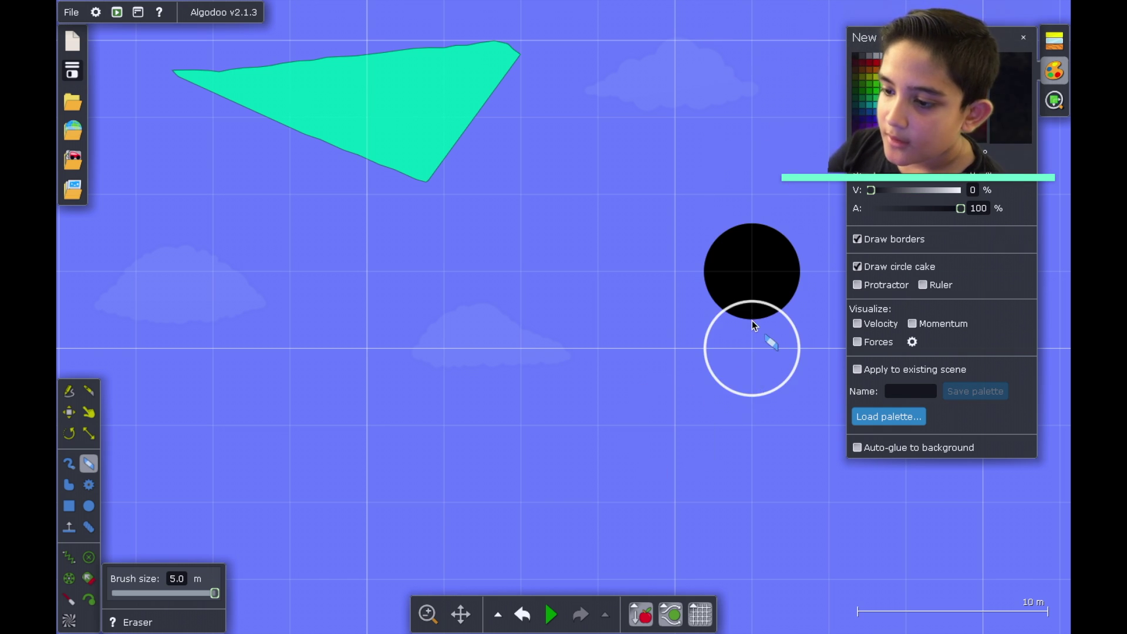
# Erase the black circle and the green triangle until the canvas is empty
pyautogui.moveTo(752, 320)
pyautogui.mouseDown()
pyautogui.moveTo(752, 426)
pyautogui.moveTo(760, 260)
pyautogui.mouseUp()
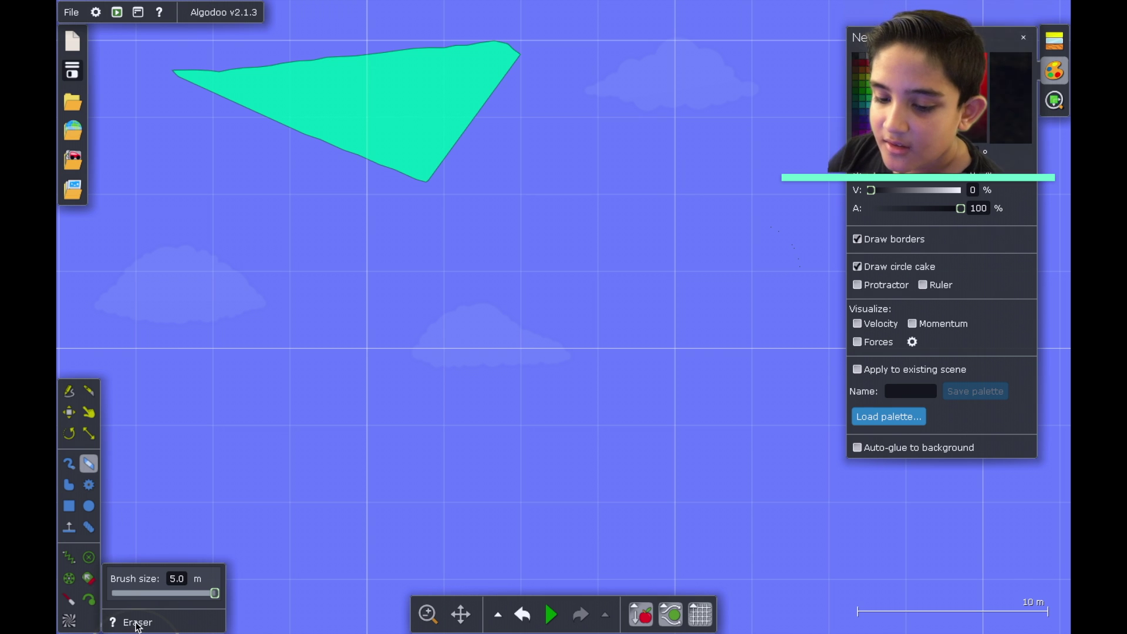
pyautogui.moveTo(299, 358)
pyautogui.mouseDown()
pyautogui.moveTo(380, 249)
pyautogui.moveTo(460, 171)
pyautogui.moveTo(413, 38)
pyautogui.moveTo(347, 5)
pyautogui.moveTo(277, 143)
pyautogui.moveTo(228, 207)
pyautogui.mouseUp()
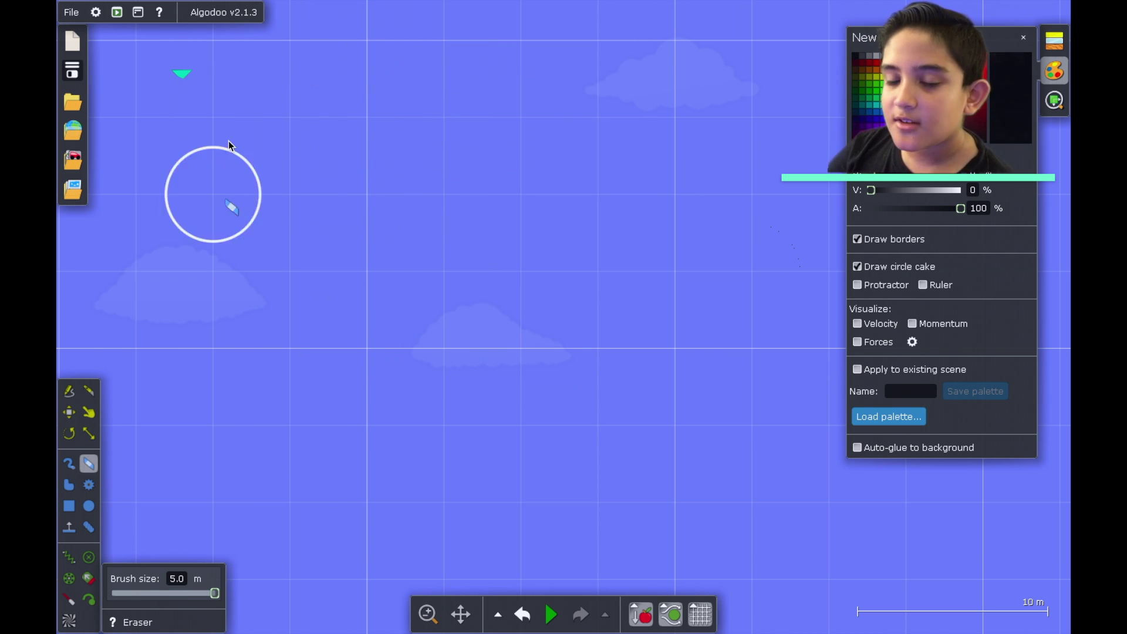
pyautogui.moveTo(229, 77); pyautogui.dragTo(176, 41)
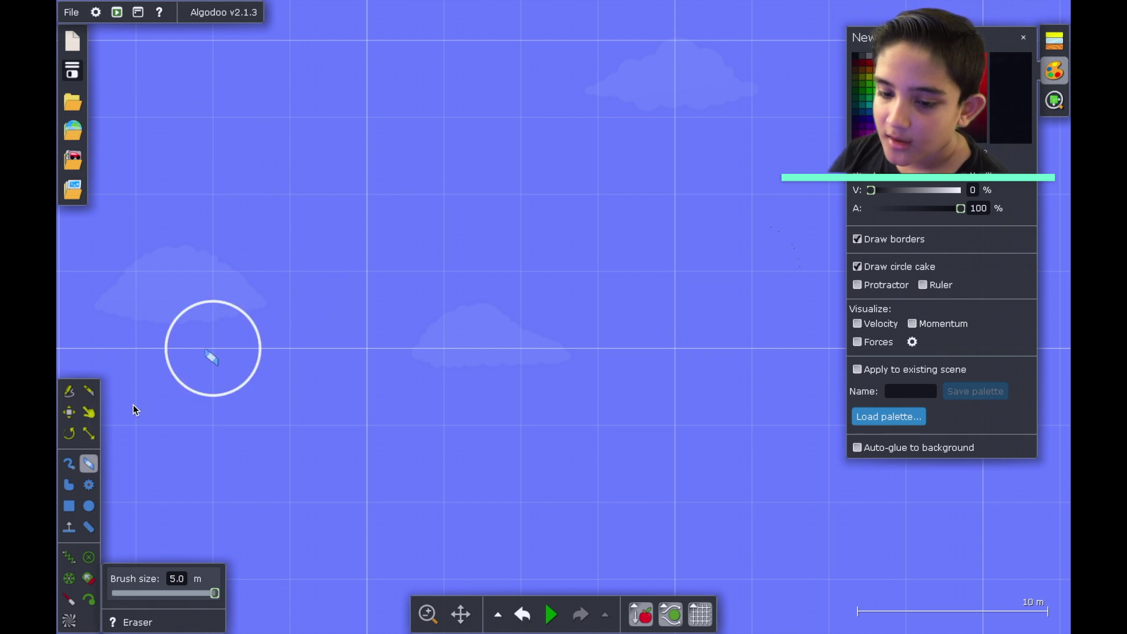
pyautogui.click(69, 464)
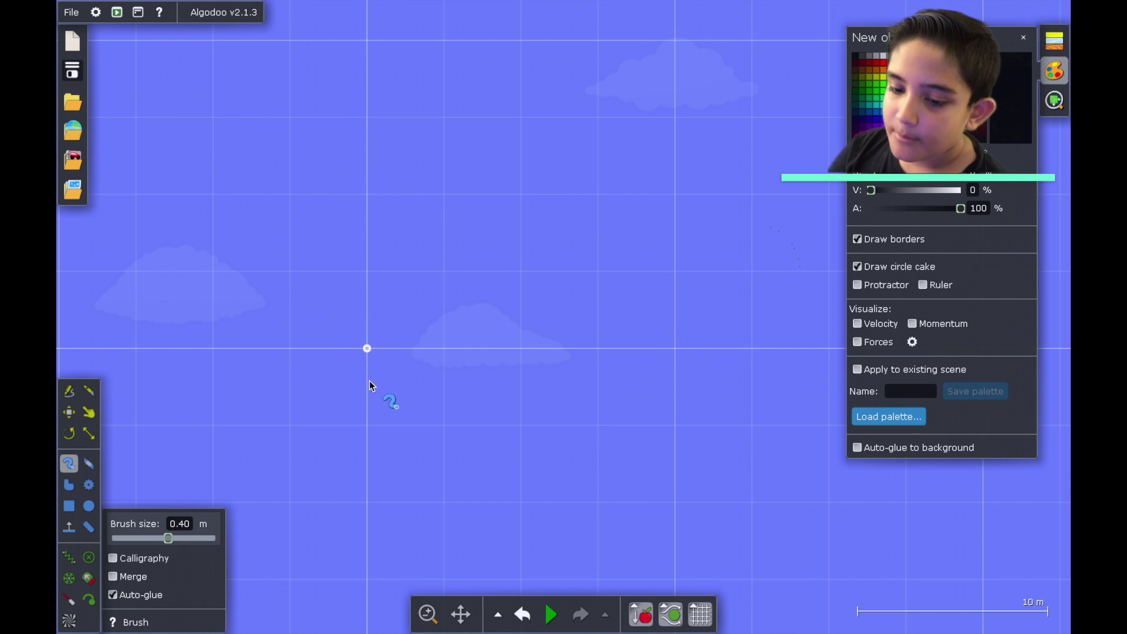
# Raise the brush size to 5.0 m, paint thick black strokes, then delete them
pyautogui.moveTo(180, 537)
pyautogui.mouseDown()
pyautogui.moveTo(367, 481)
pyautogui.moveTo(367, 196)
pyautogui.mouseUp()
pyautogui.moveTo(367, 502); pyautogui.dragTo(443, 426)
pyautogui.moveTo(443, 270); pyautogui.dragTo(520, 194)
pyautogui.moveTo(474, 224)
pyautogui.mouseDown()
pyautogui.moveTo(367, 326)
pyautogui.moveTo(604, 202)
pyautogui.moveTo(399, 358)
pyautogui.moveTo(404, 368)
pyautogui.mouseUp()
pyautogui.press('Delete')
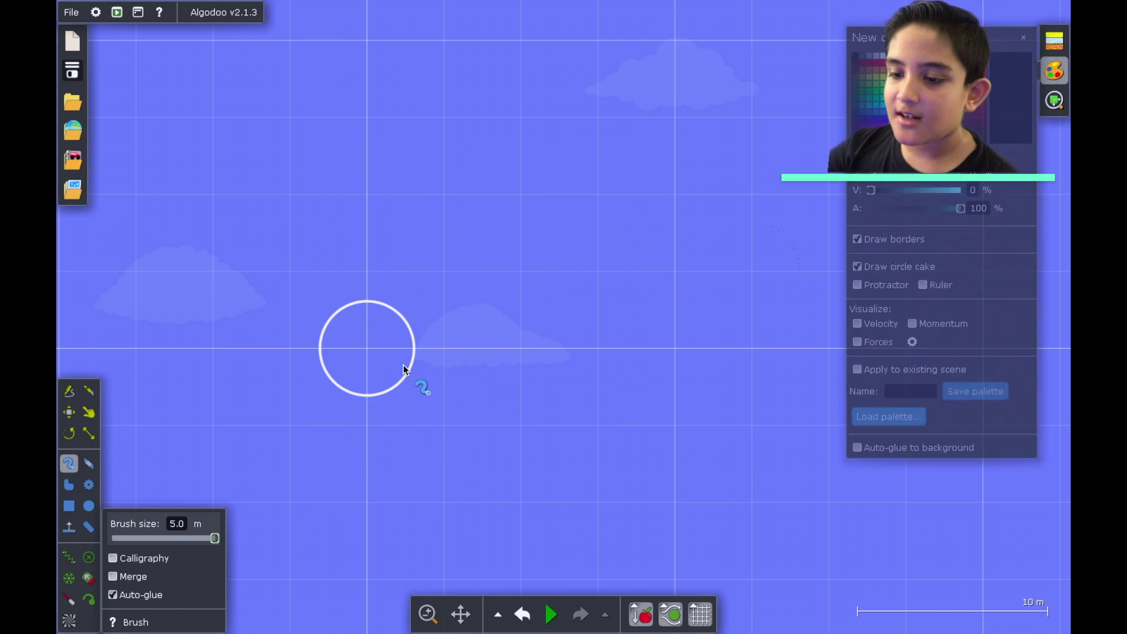
# Paint a tall black shape with a diagonal arm, then delete it
pyautogui.moveTo(381, 207)
pyautogui.mouseDown()
pyautogui.moveTo(378, 488)
pyautogui.moveTo(367, 256)
pyautogui.moveTo(359, 364)
pyautogui.mouseUp()
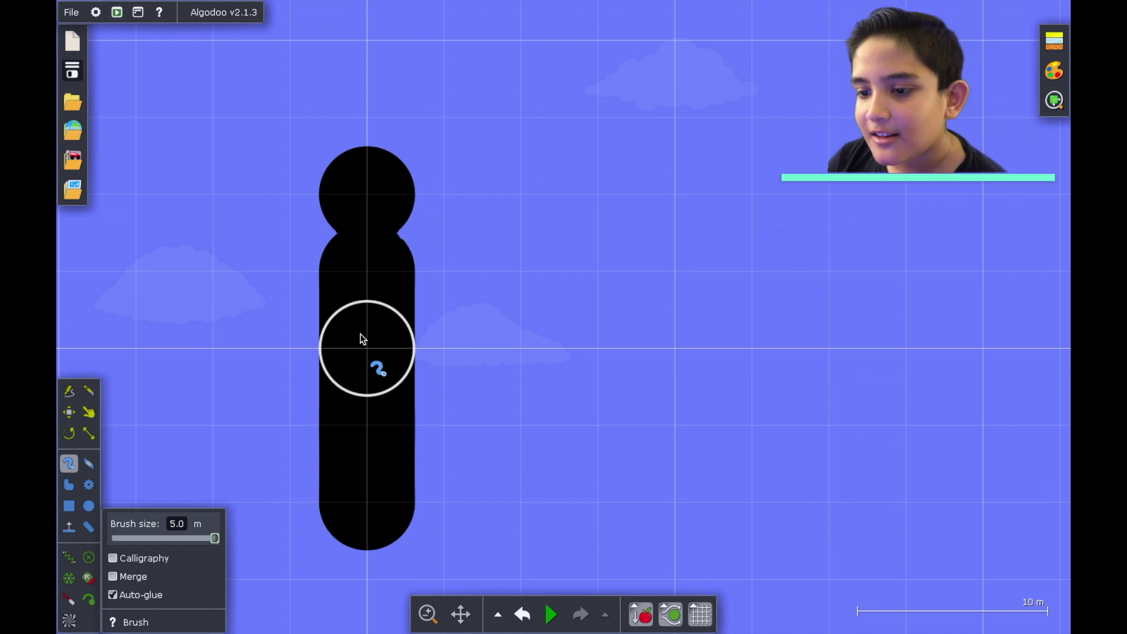
pyautogui.moveTo(363, 339)
pyautogui.mouseDown()
pyautogui.moveTo(357, 228)
pyautogui.moveTo(350, 278)
pyautogui.moveTo(373, 220)
pyautogui.moveTo(384, 331)
pyautogui.moveTo(390, 293)
pyautogui.mouseUp()
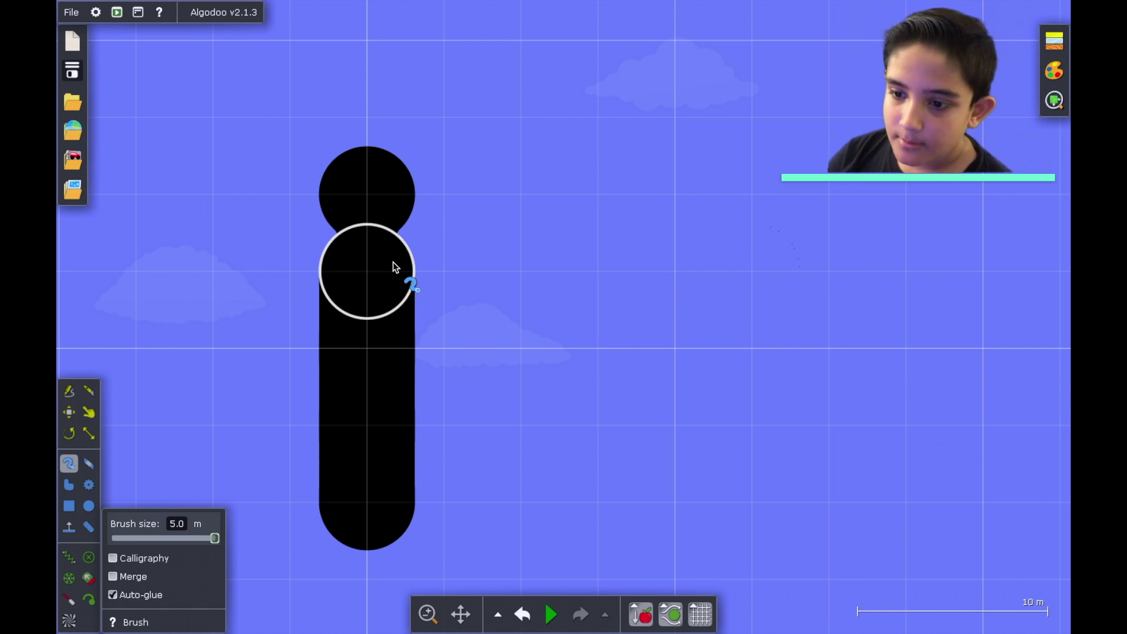
pyautogui.moveTo(397, 291)
pyautogui.mouseDown()
pyautogui.moveTo(391, 328)
pyautogui.moveTo(403, 333)
pyautogui.moveTo(380, 322)
pyautogui.moveTo(361, 197)
pyautogui.mouseUp()
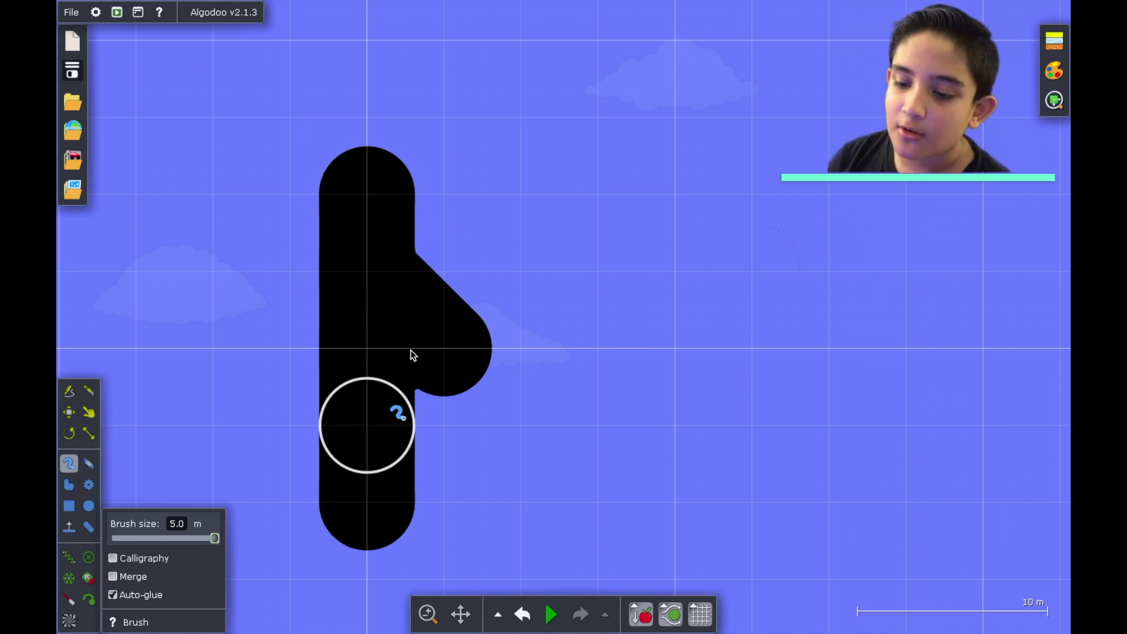
pyautogui.moveTo(413, 355)
pyautogui.mouseDown()
pyautogui.moveTo(394, 187)
pyautogui.moveTo(375, 297)
pyautogui.mouseUp()
pyautogui.press('Delete')
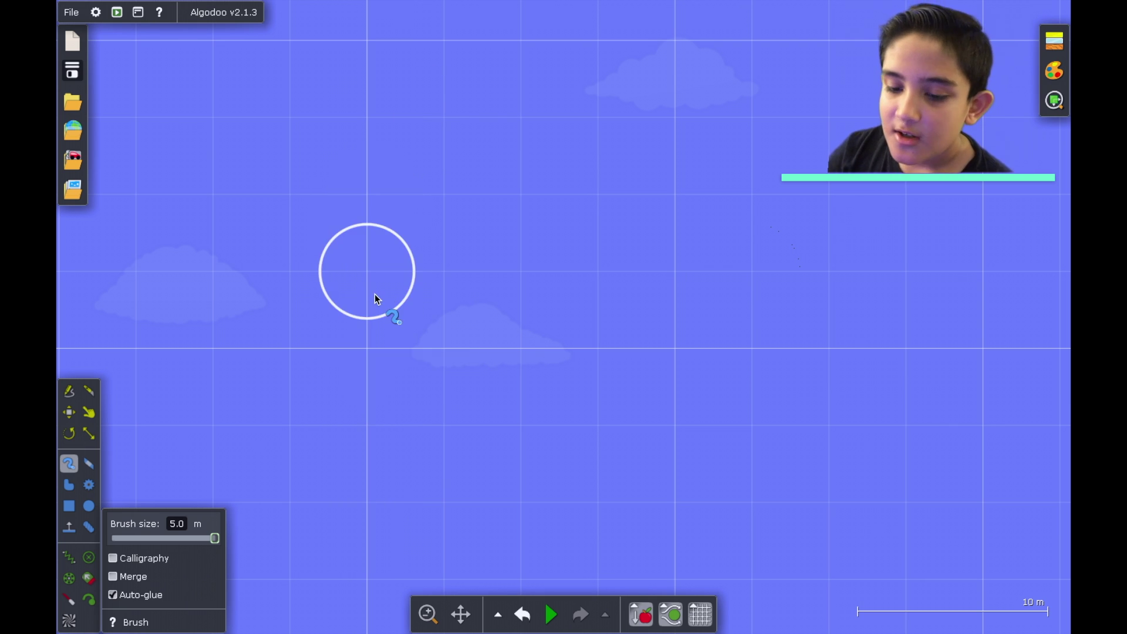
# Draw a freeform upward-pointing arrow polygon near the canvas centre
pyautogui.click(72, 485)
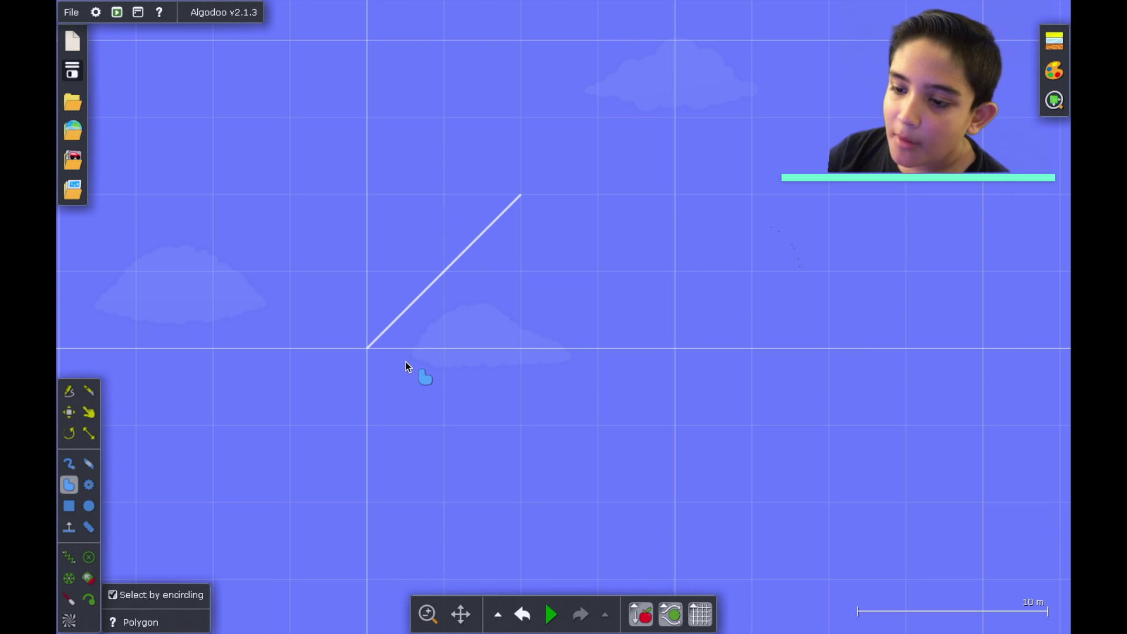
pyautogui.moveTo(407, 361)
pyautogui.mouseDown()
pyautogui.moveTo(414, 391)
pyautogui.moveTo(556, 403)
pyautogui.mouseUp()
pyautogui.moveTo(582, 356)
pyautogui.mouseDown()
pyautogui.moveTo(554, 245)
pyautogui.moveTo(526, 229)
pyautogui.mouseUp()
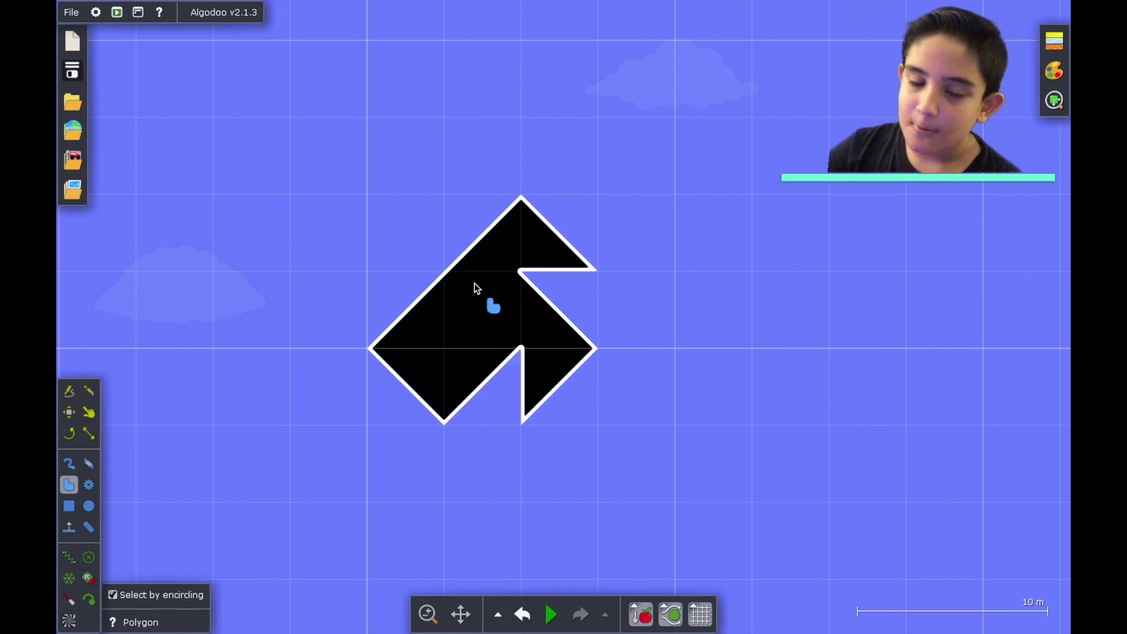
# Try out the Gear, Box and Plane tools
pyautogui.click(90, 485)
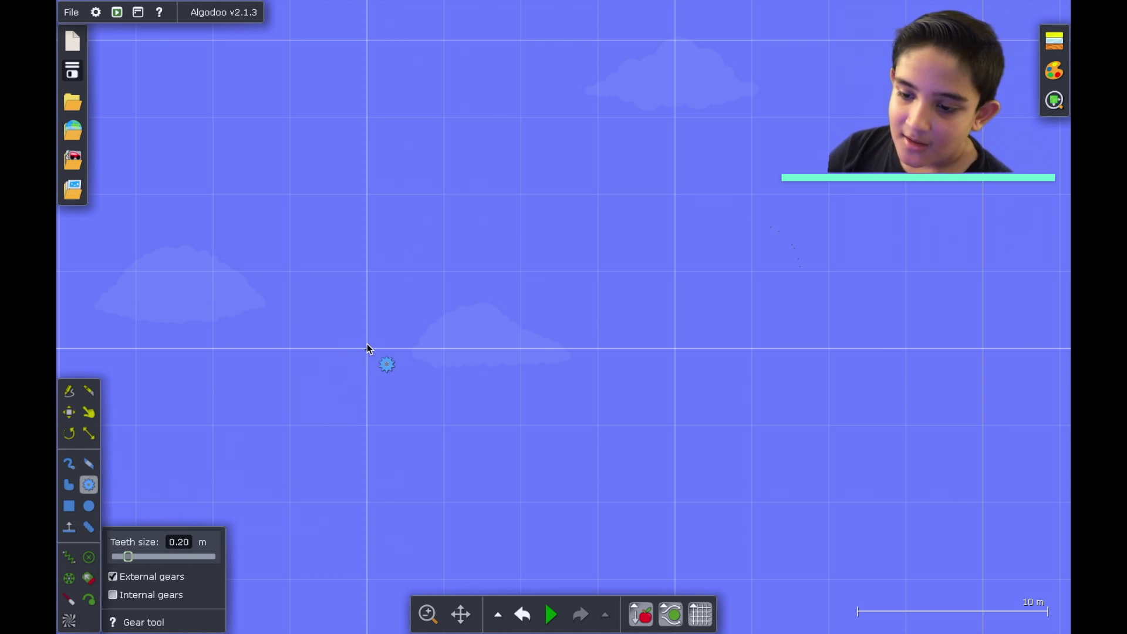
pyautogui.scroll(5, 374, 372)
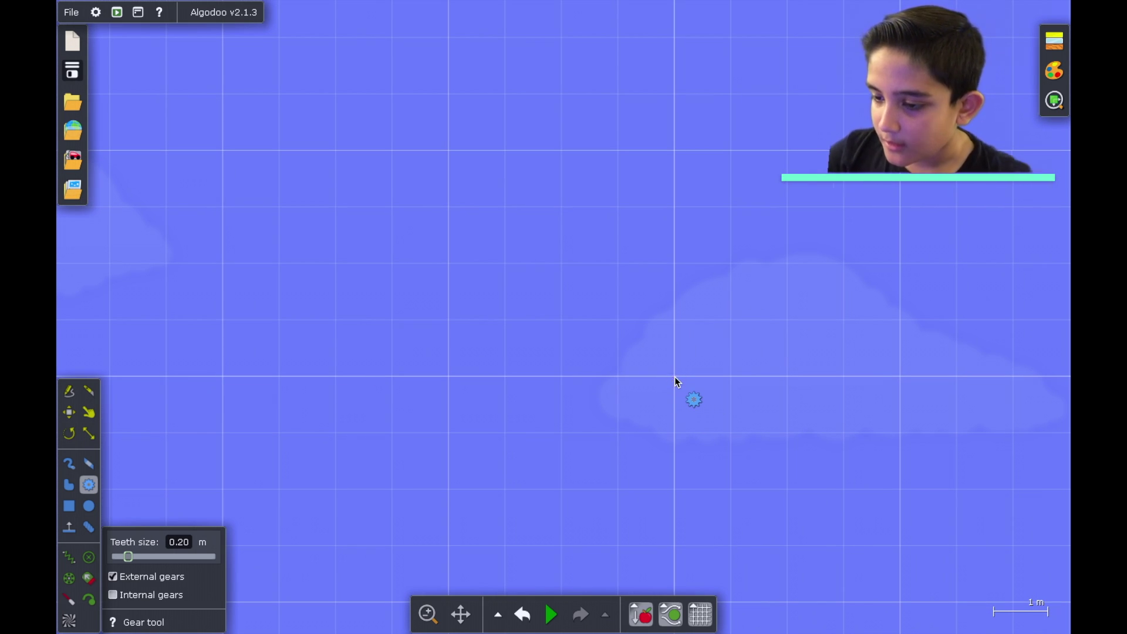
pyautogui.click(73, 507)
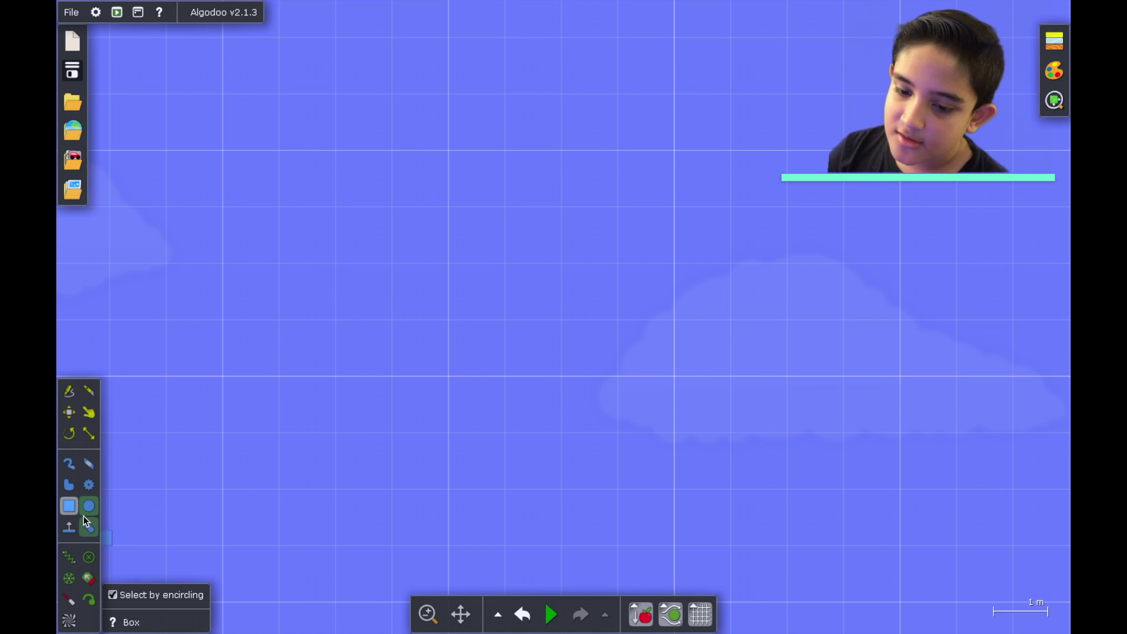
pyautogui.click(74, 533)
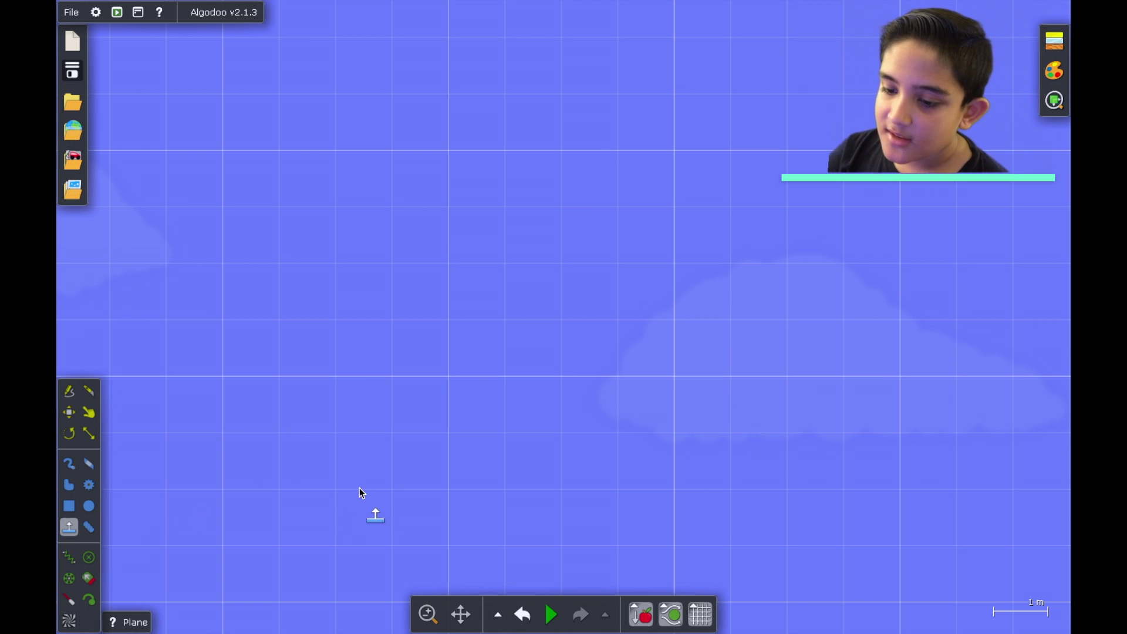
pyautogui.click(72, 506)
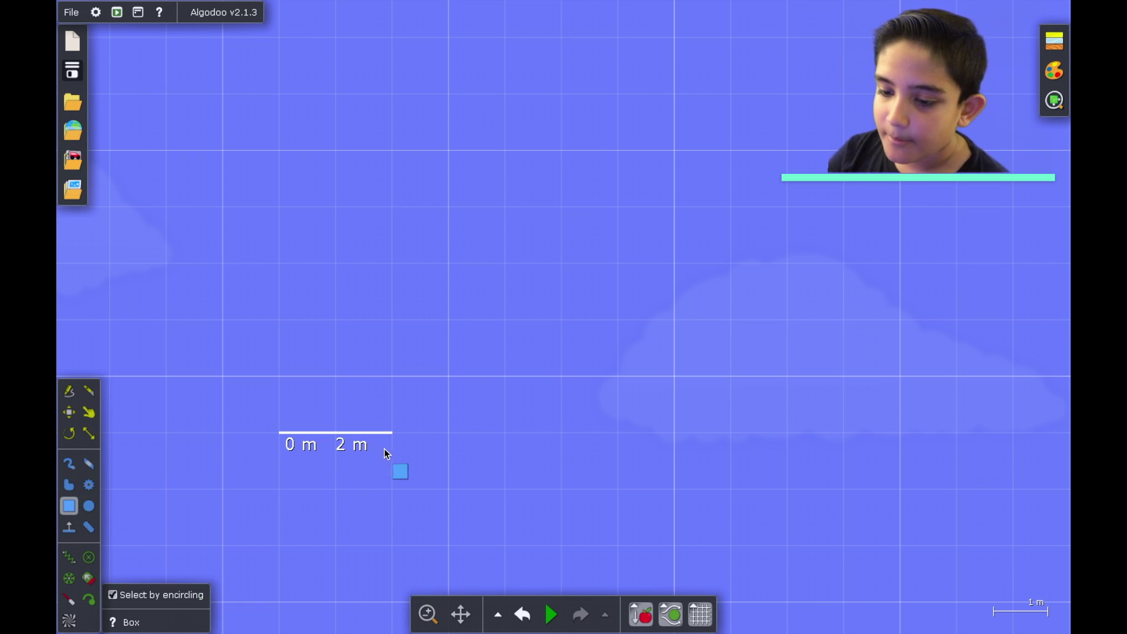
# Draw a 3 m black box, move it up, add an angled plane, then delete both
pyautogui.moveTo(435, 461); pyautogui.dragTo(448, 489)
pyautogui.click(70, 528)
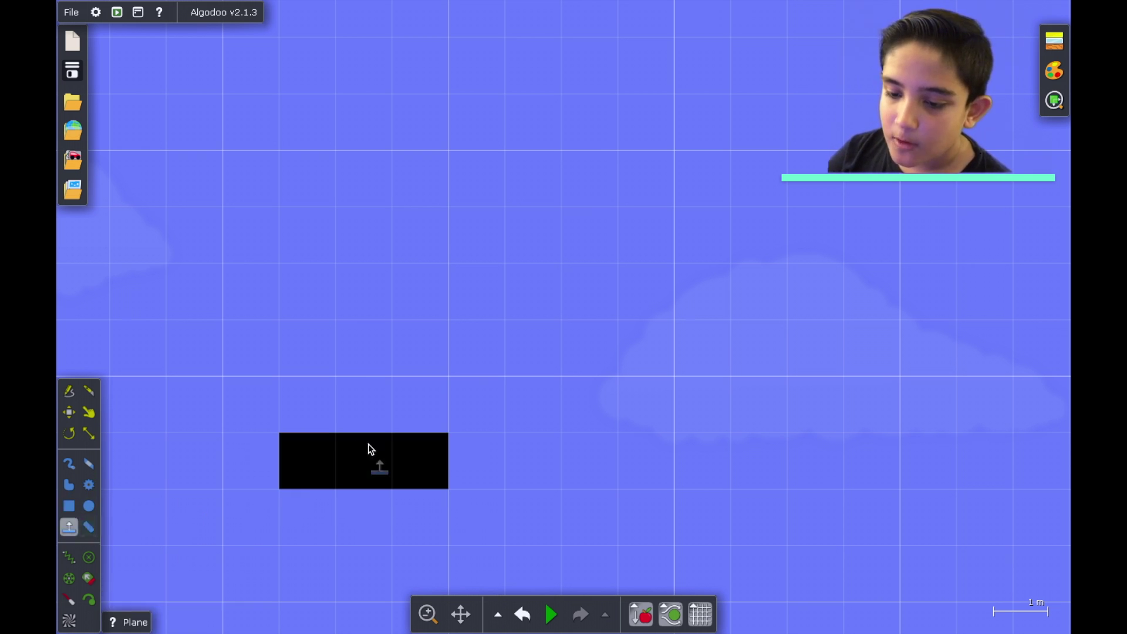
pyautogui.moveTo(372, 449); pyautogui.dragTo(372, 282)
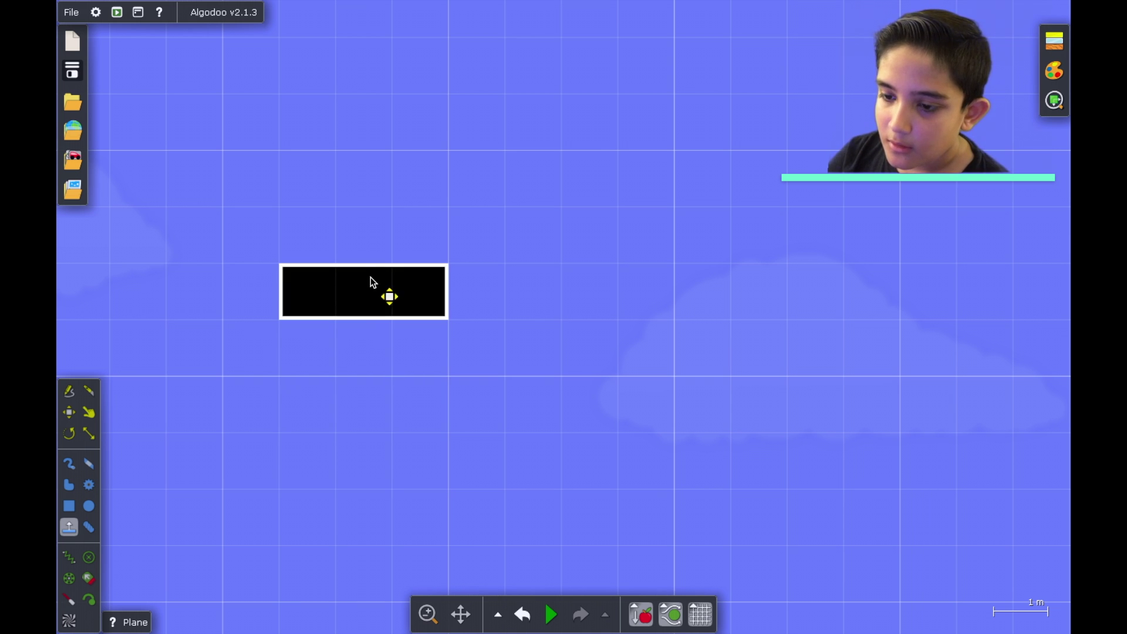
pyautogui.moveTo(373, 323); pyautogui.dragTo(392, 258)
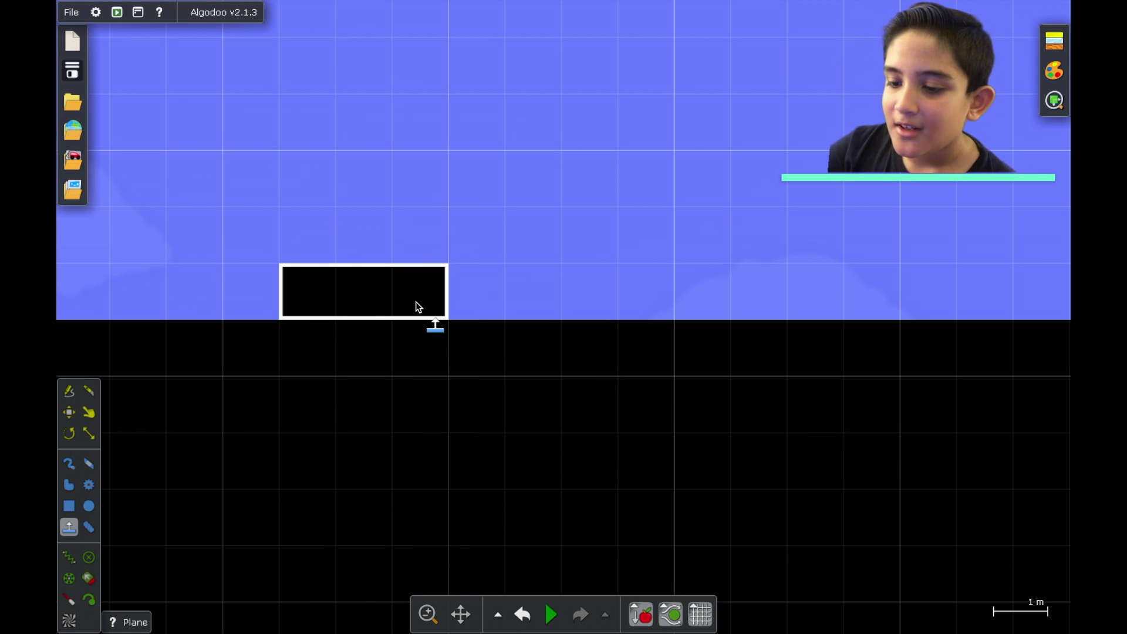
pyautogui.press('Delete')
pyautogui.press('Delete')
# Zoom out, delete the green ground plane, and undo to restore it
pyautogui.scroll(-3, 424, 534)
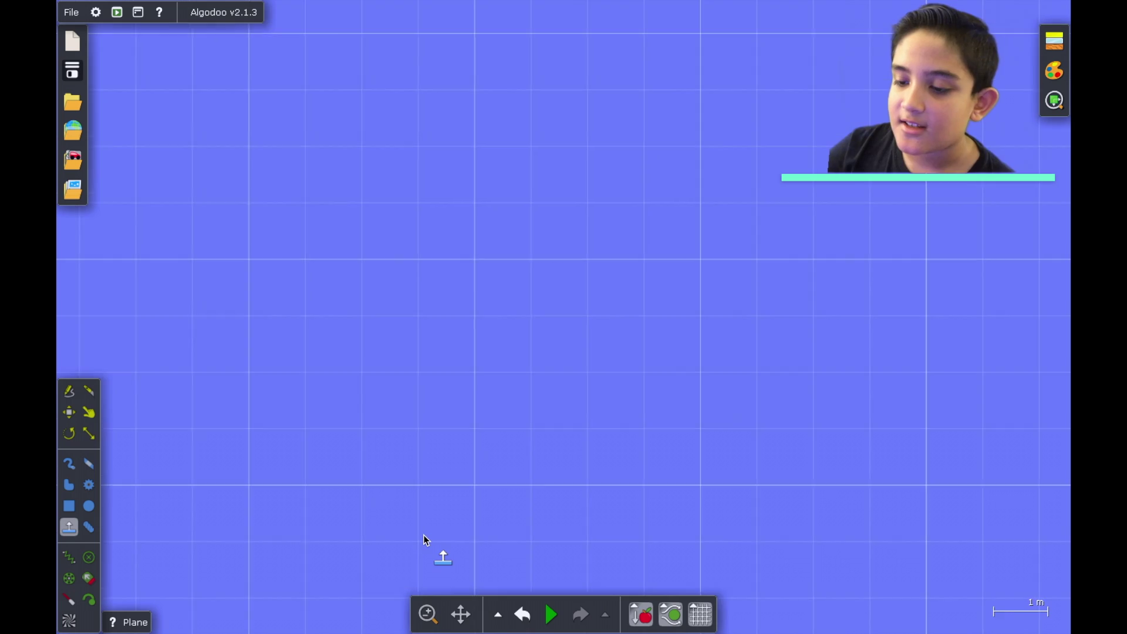
pyautogui.scroll(-5, 423, 534)
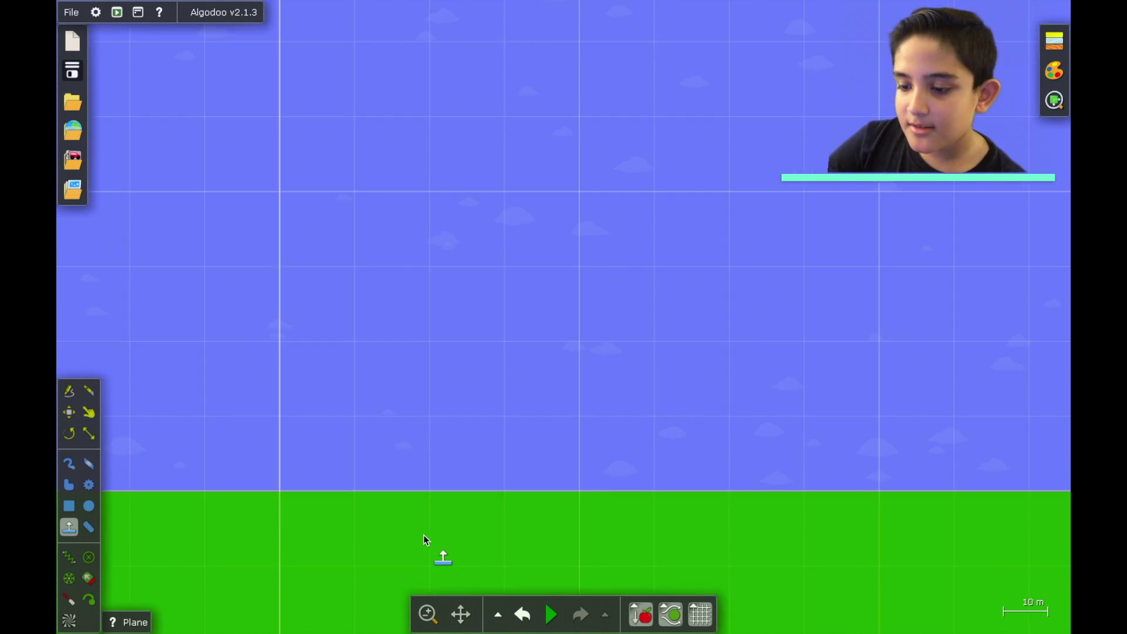
pyautogui.scroll(-3, 499, 421)
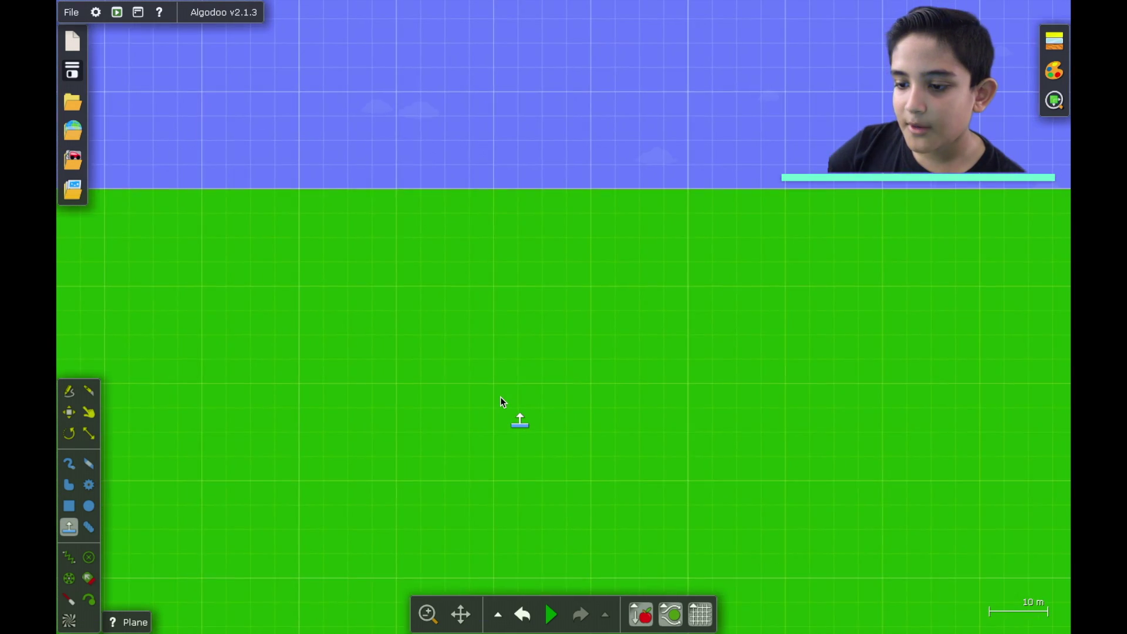
pyautogui.press('Delete')
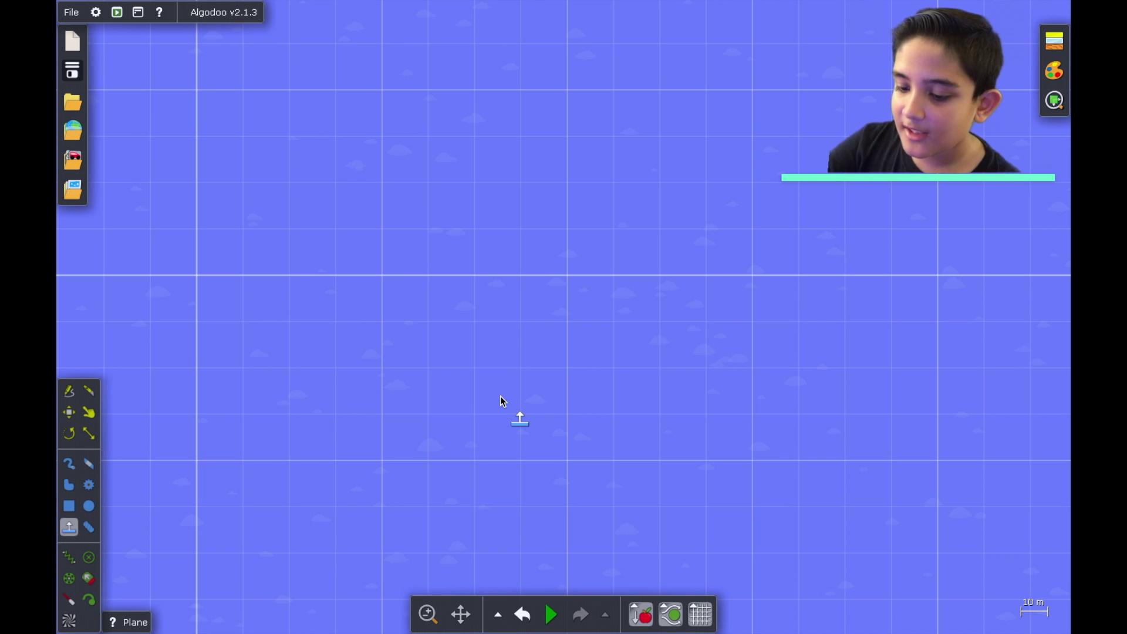
pyautogui.hotkey('ctrl', 'z')
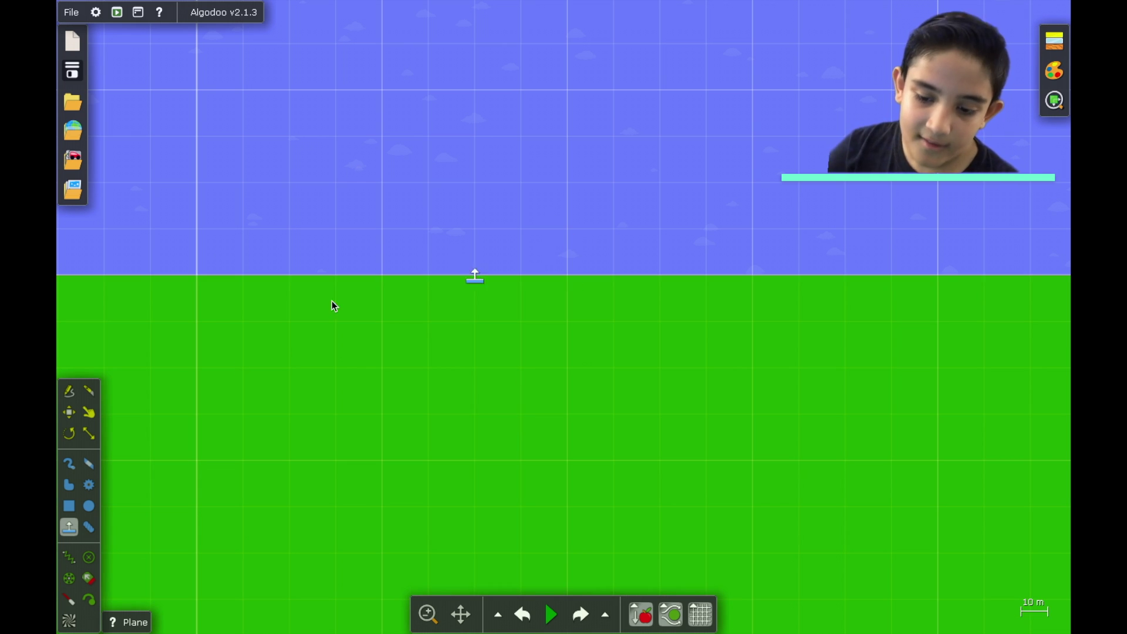
# Draw a long chain, delete it, and draw a short 0.80 m vertical chain
pyautogui.click(89, 526)
pyautogui.moveTo(548, 97); pyautogui.dragTo(547, 272)
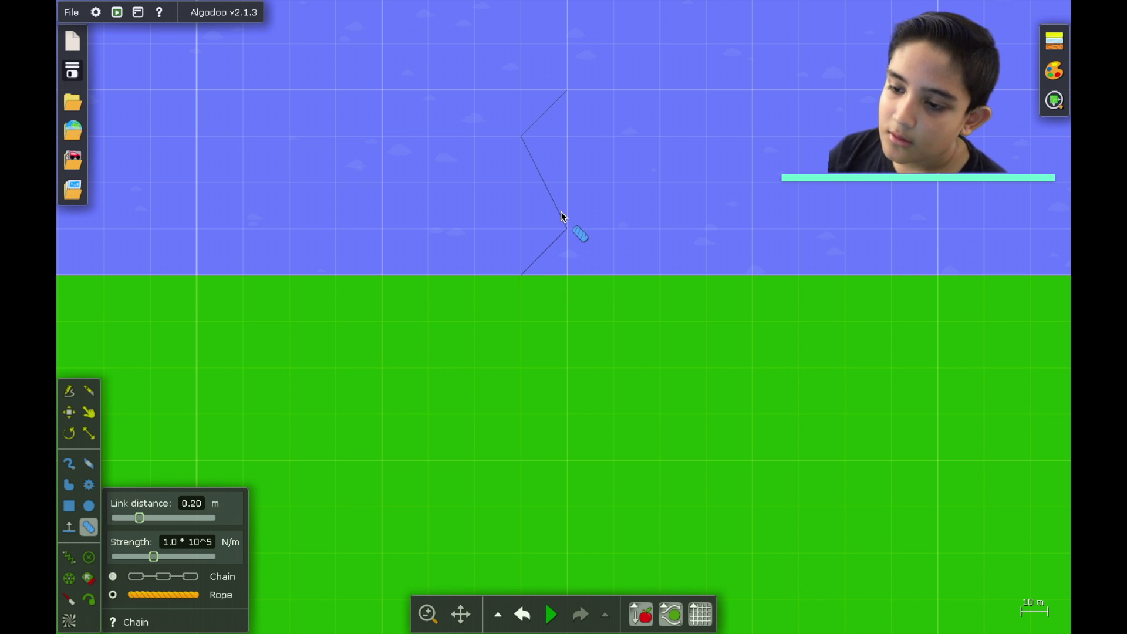
pyautogui.scroll(10, 561, 213)
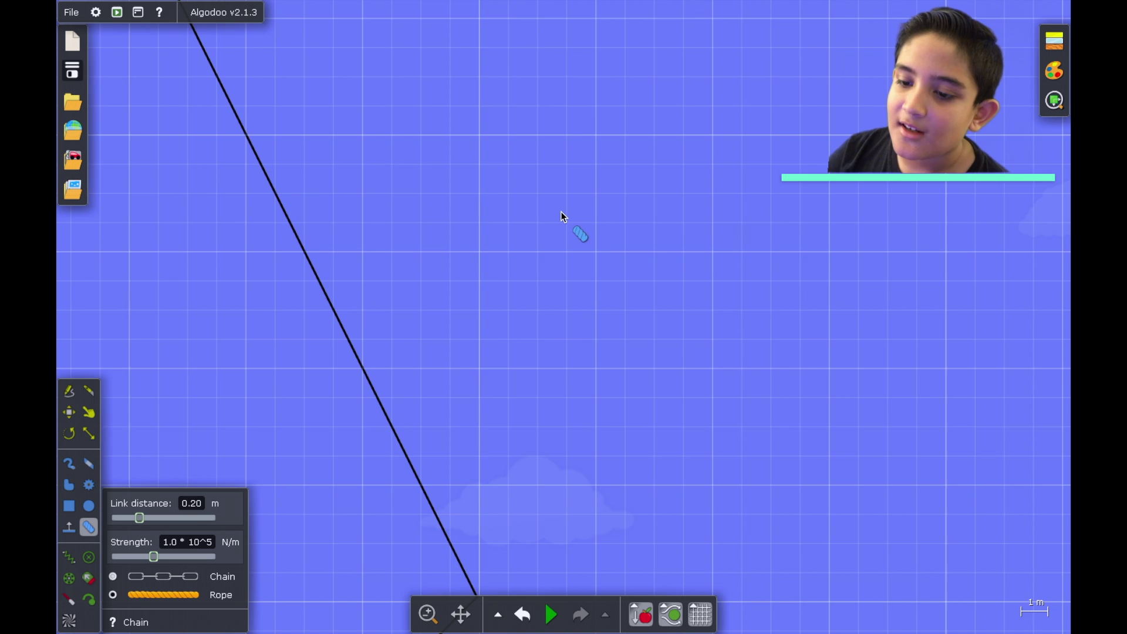
pyautogui.press('Delete')
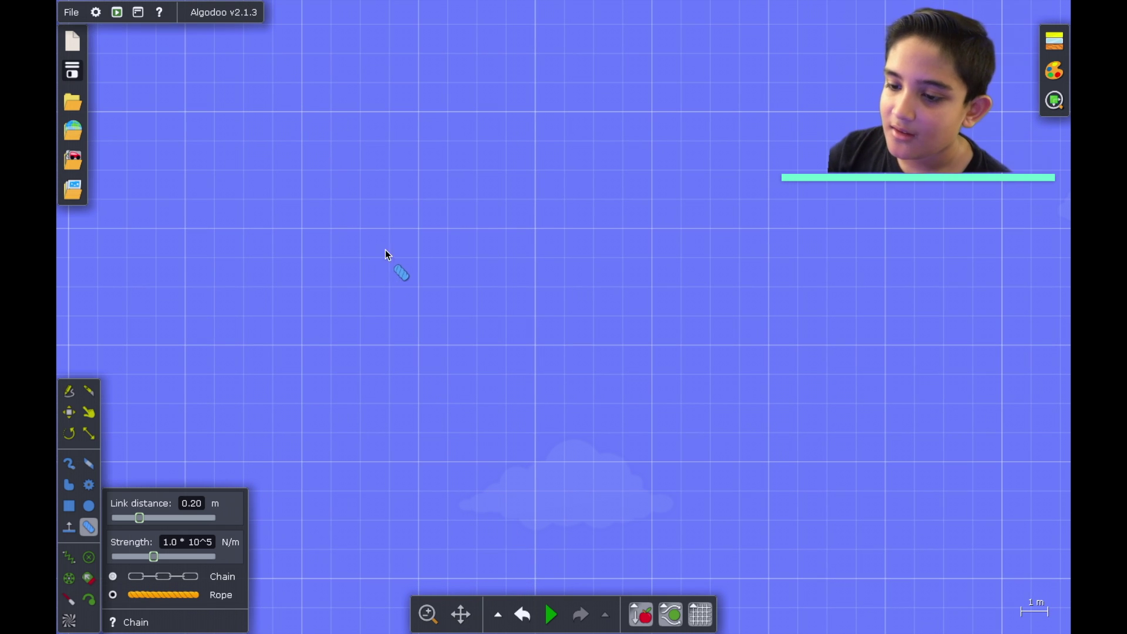
pyautogui.moveTo(415, 230); pyautogui.dragTo(414, 261)
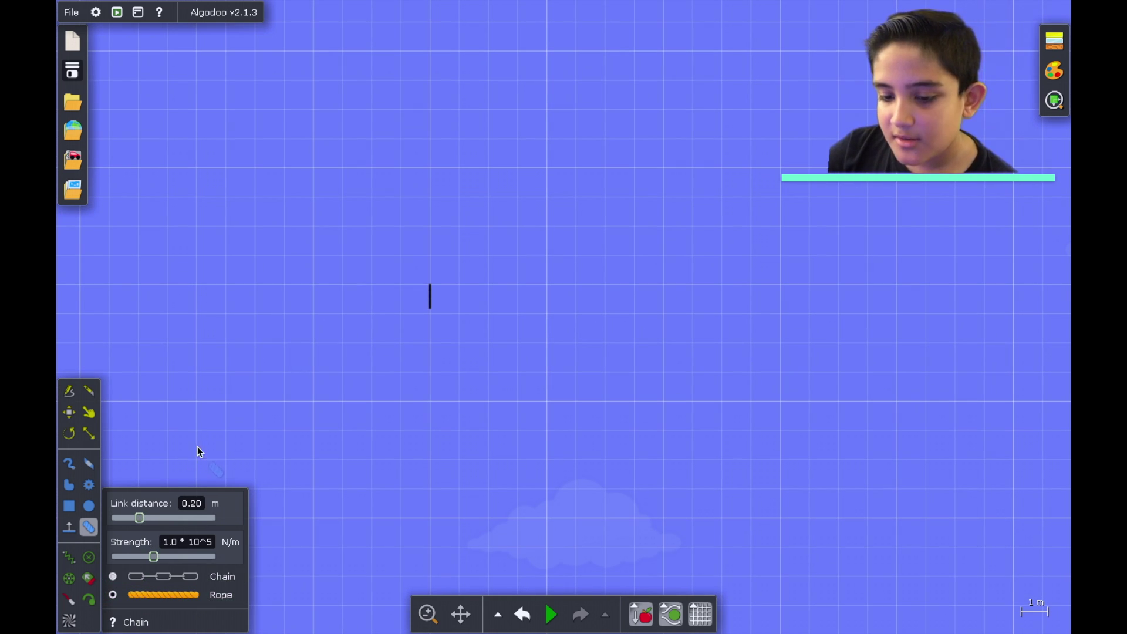
# Stretch out a 3 m spring
pyautogui.moveTo(173, 547)
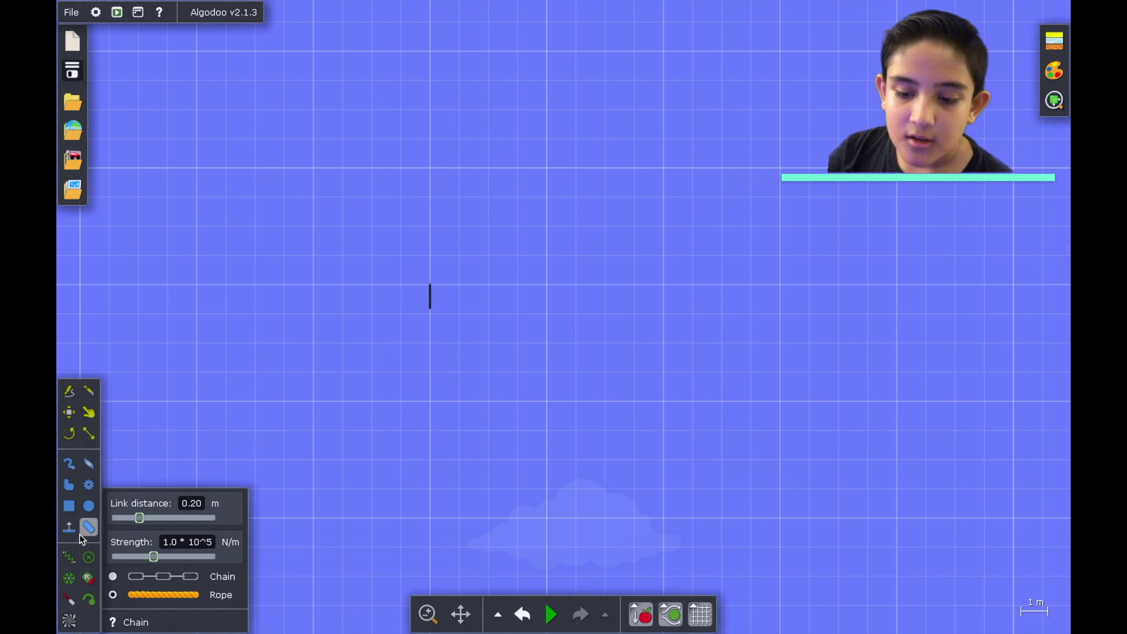
pyautogui.click(69, 556)
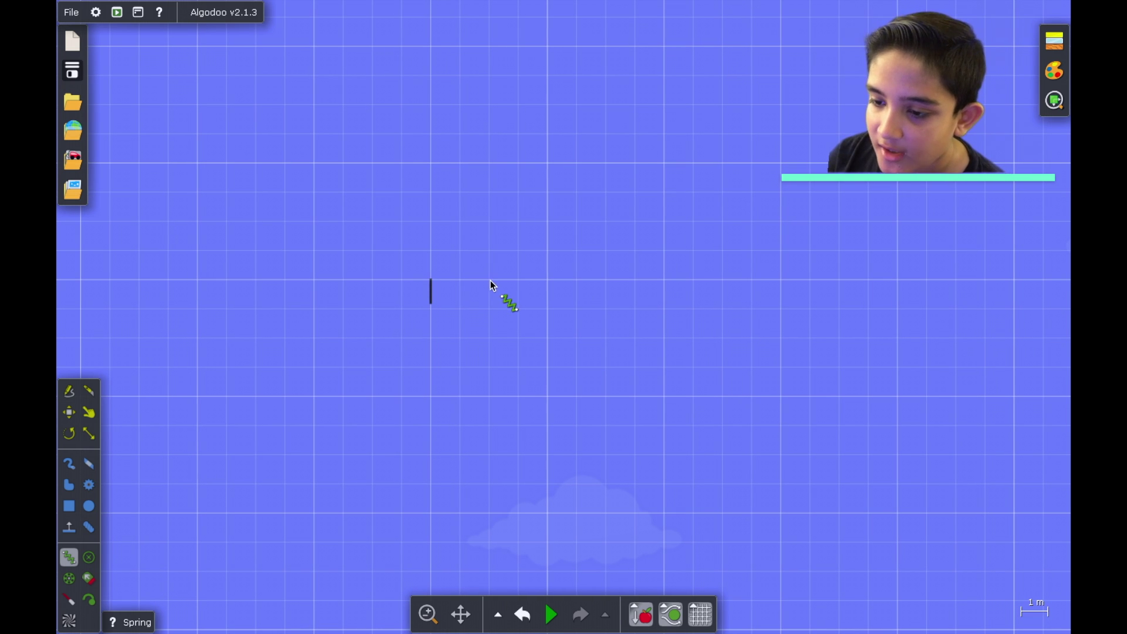
pyautogui.moveTo(491, 280)
pyautogui.mouseDown()
pyautogui.moveTo(494, 368)
pyautogui.moveTo(496, 276)
pyautogui.mouseUp()
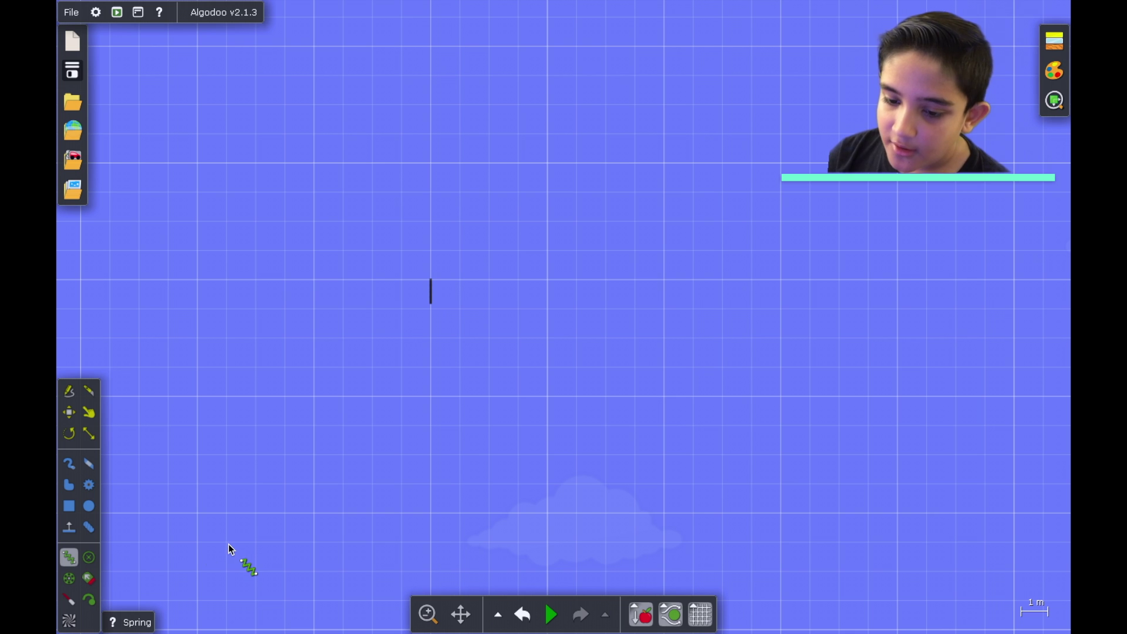
# Fixate the top of the short rod, and try then remove a pin on the ground
pyautogui.click(88, 559)
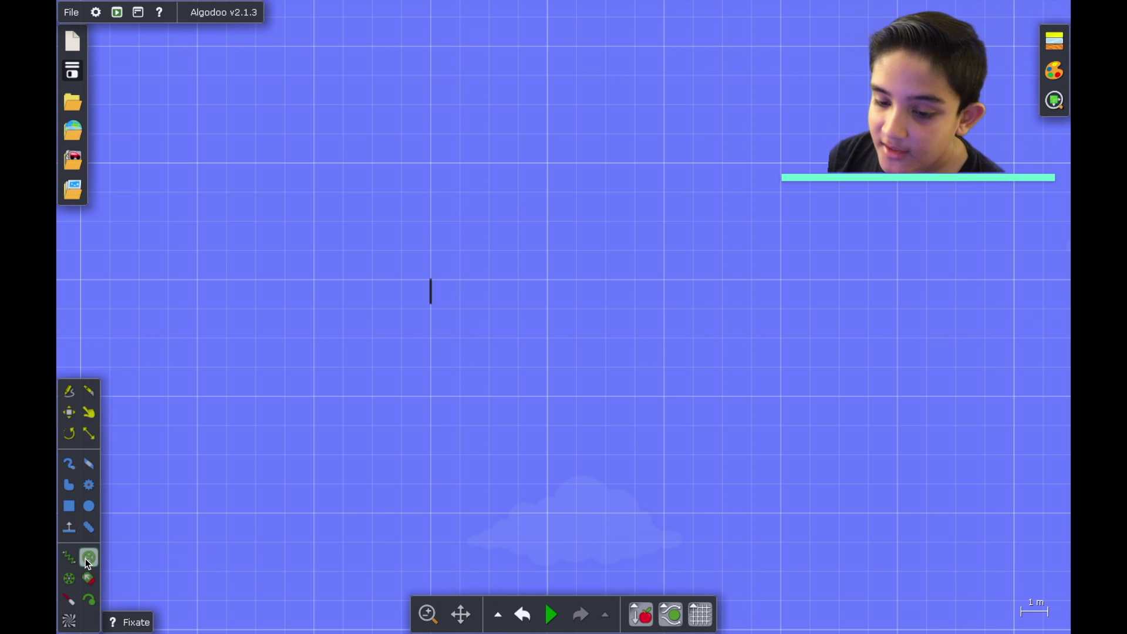
pyautogui.click(431, 280)
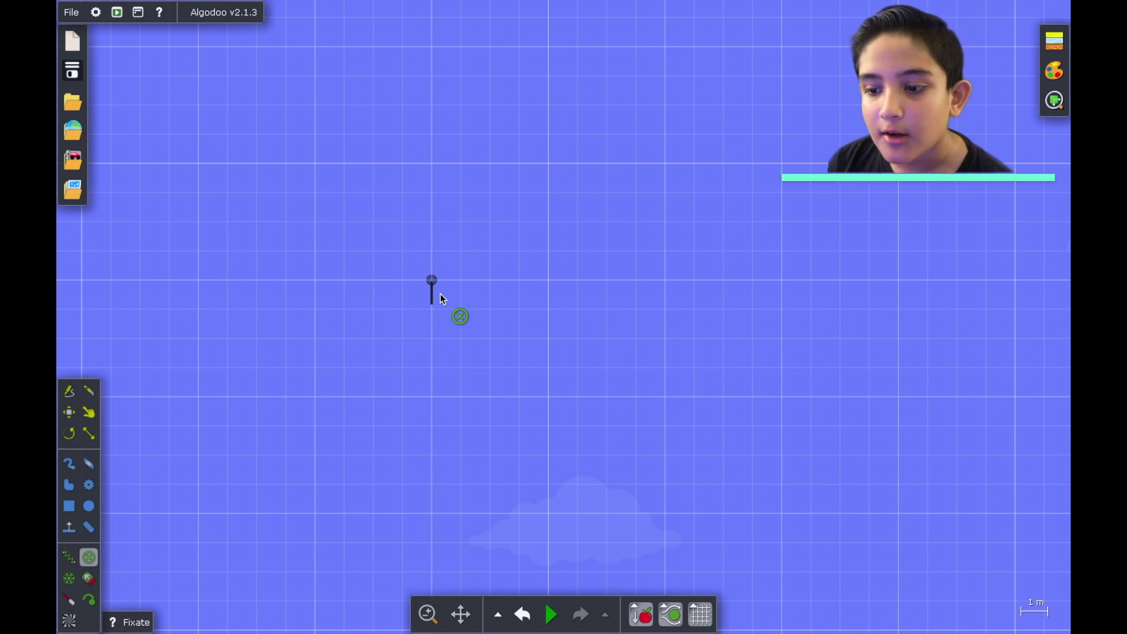
pyautogui.scroll(-10, 441, 298)
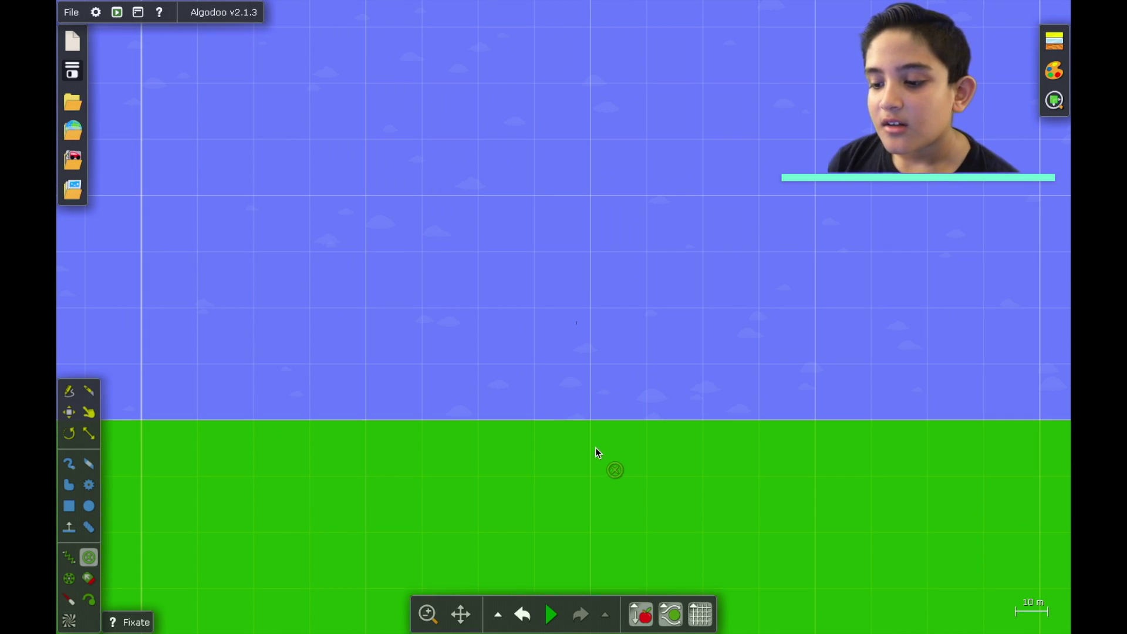
pyautogui.click(589, 526)
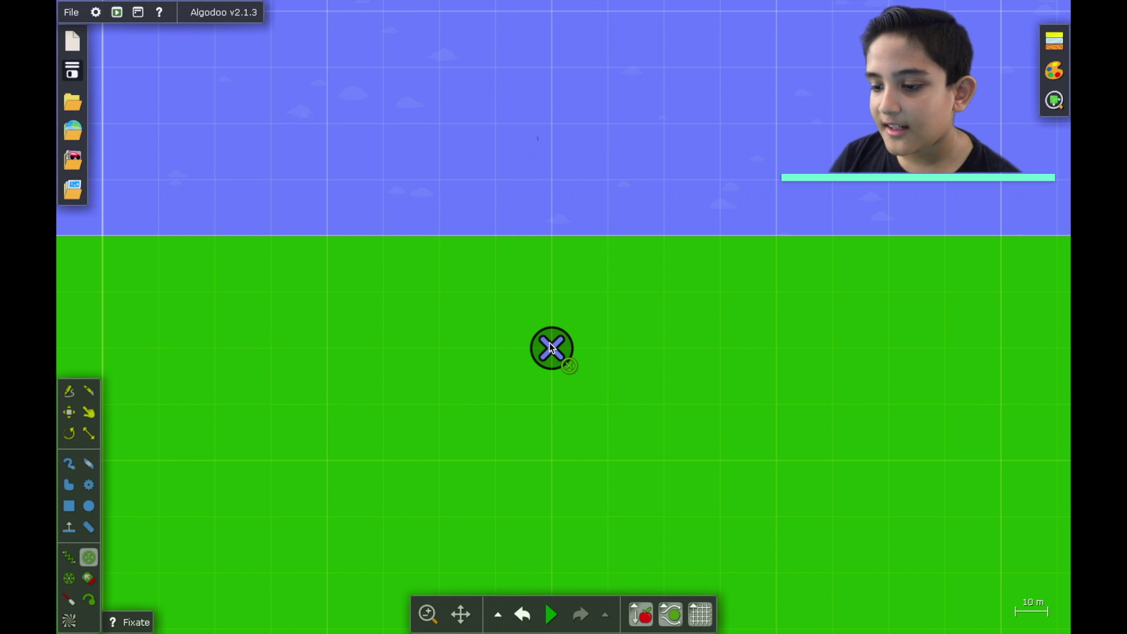
pyautogui.click(550, 348)
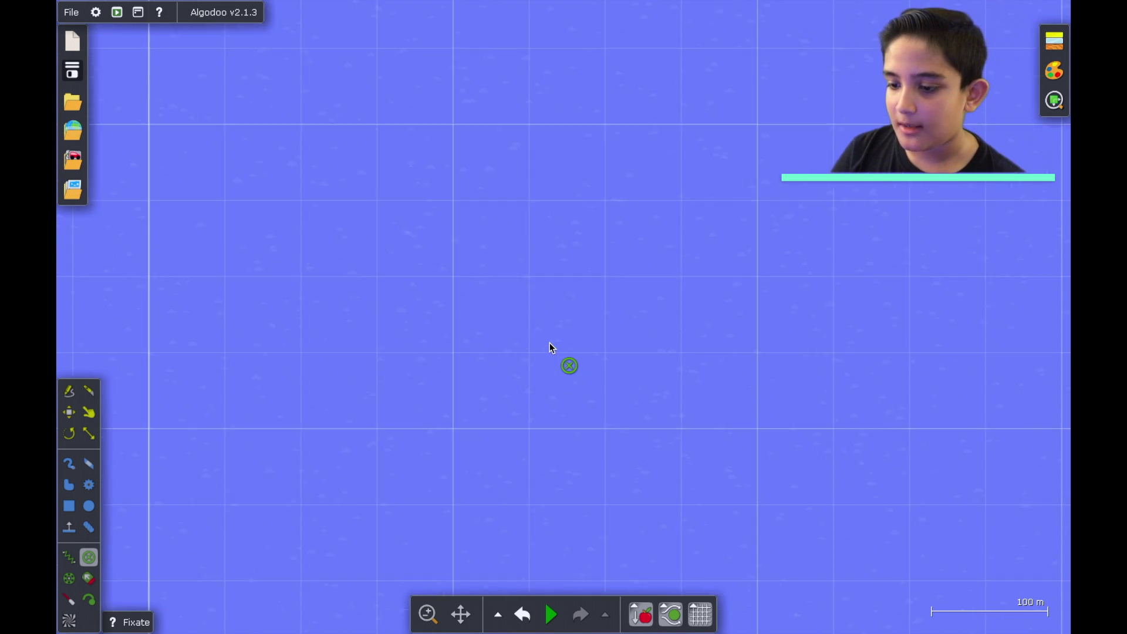
# Draw a large black box above the ground and fixate it at its centre
pyautogui.click(68, 506)
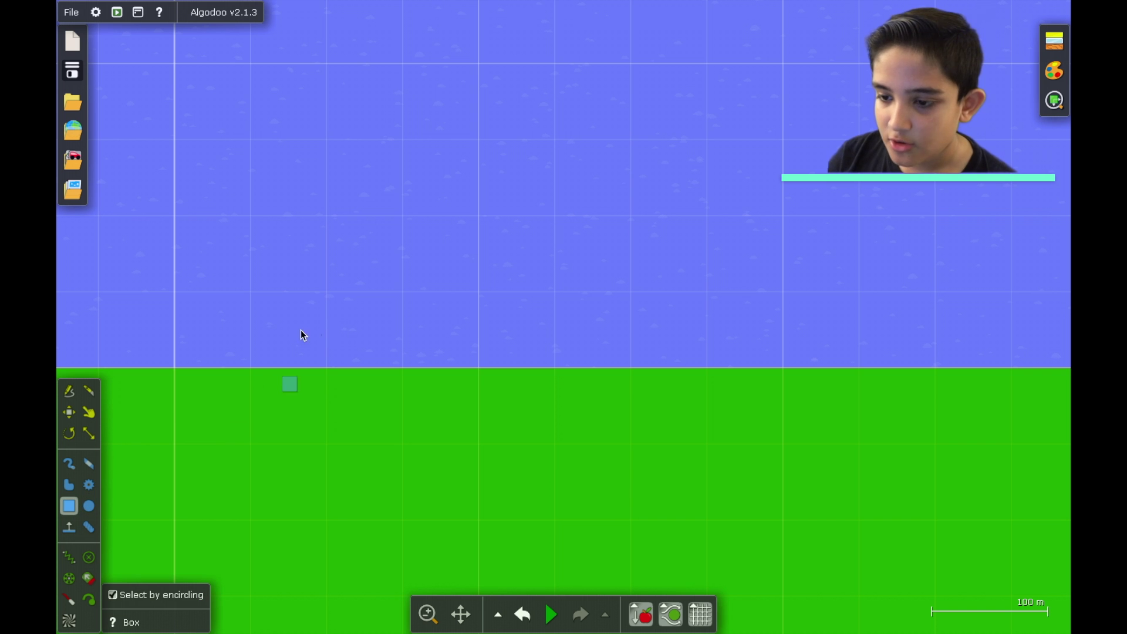
pyautogui.moveTo(451, 324); pyautogui.dragTo(462, 213)
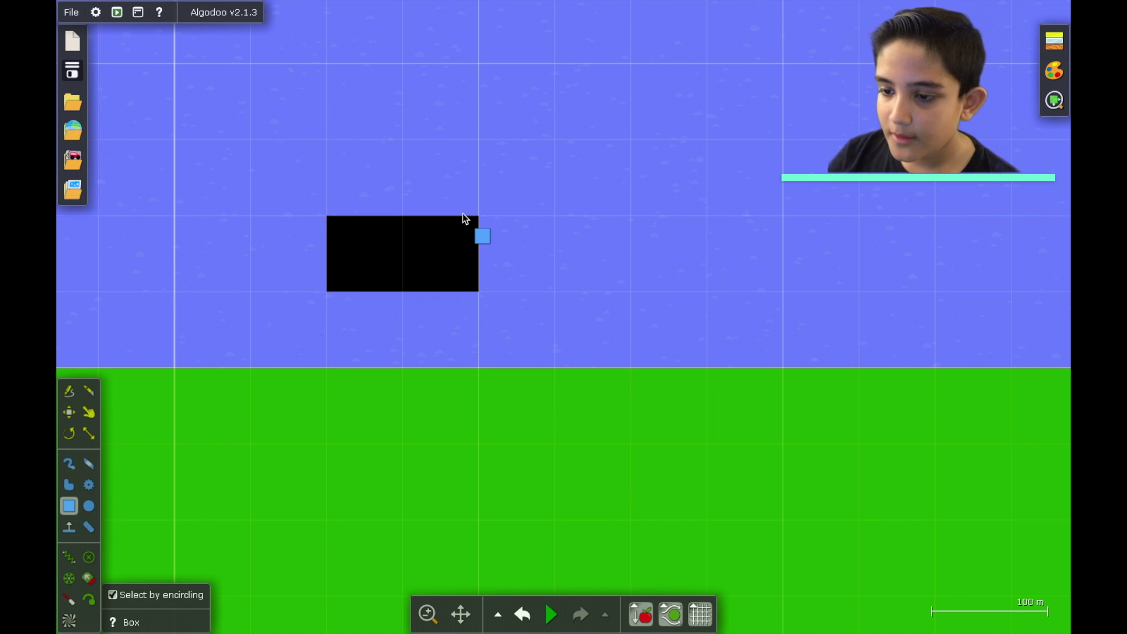
pyautogui.click(88, 557)
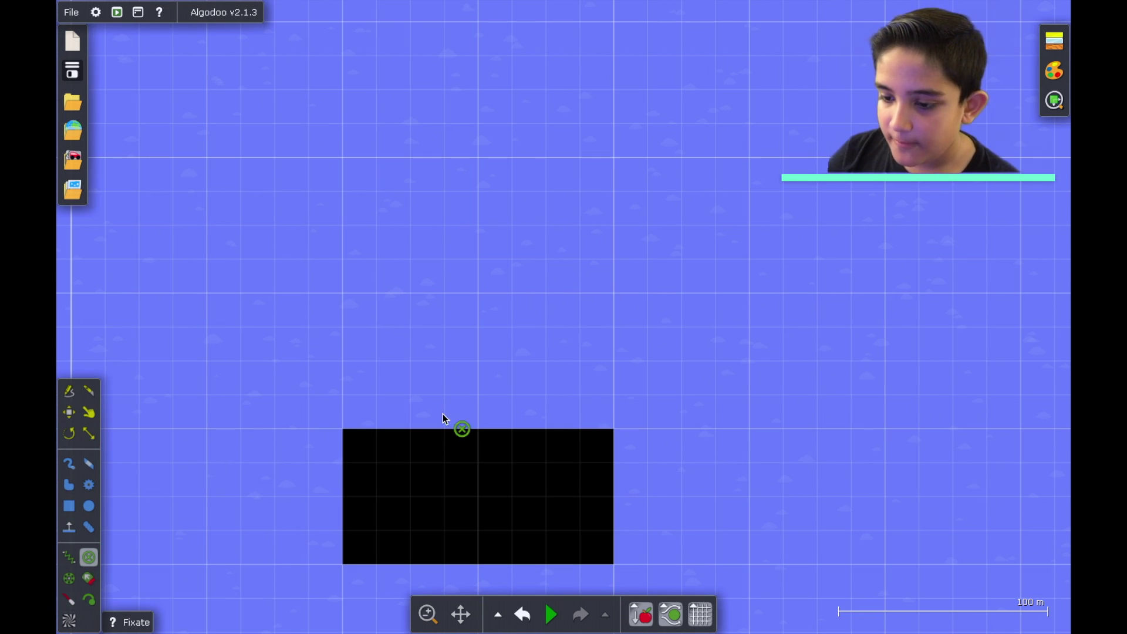
pyautogui.scroll(2, 442, 414)
pyautogui.click(454, 377)
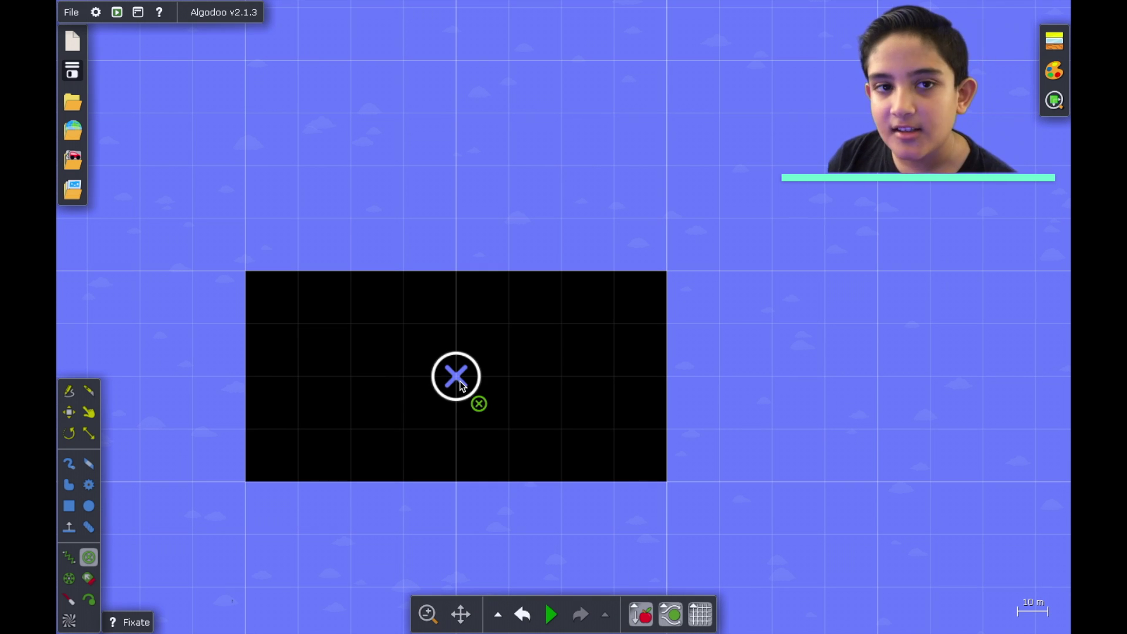
# Lower the fixate's Alpha opacity to 63% in its appearance options
pyautogui.rightClick(461, 386)
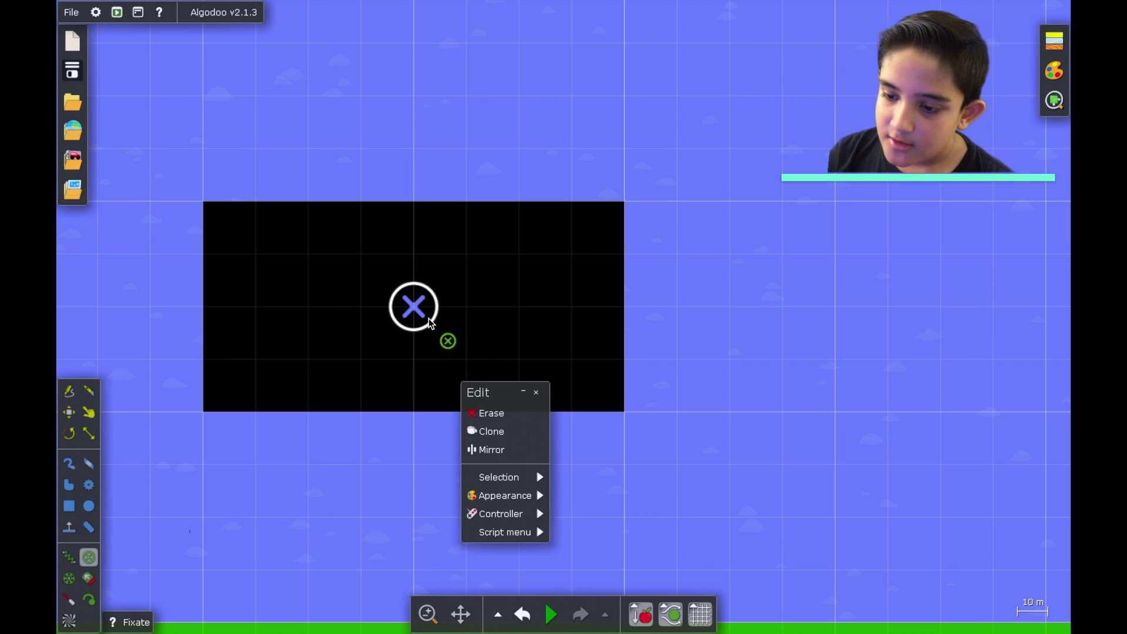
pyautogui.moveTo(471, 497)
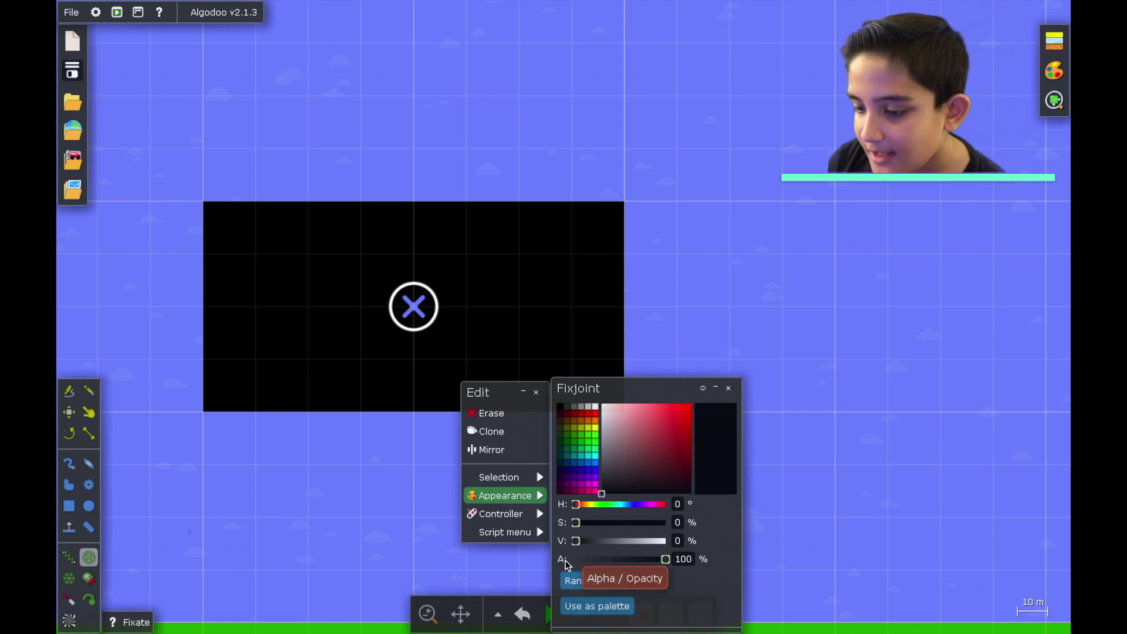
pyautogui.moveTo(665, 558); pyautogui.dragTo(632, 562)
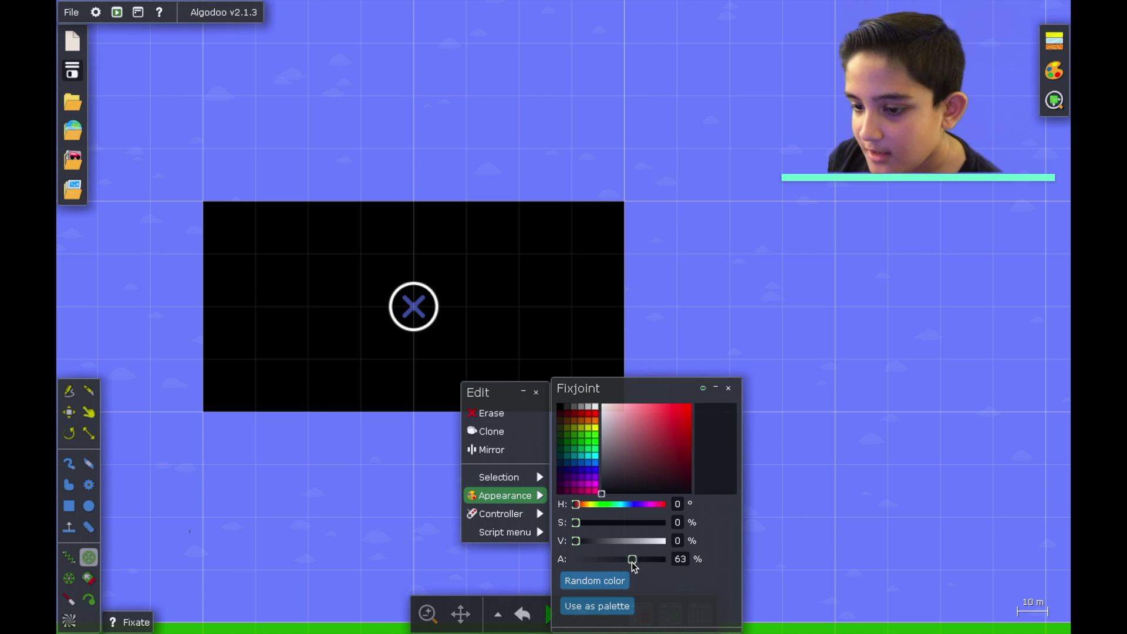
pyautogui.click(387, 420)
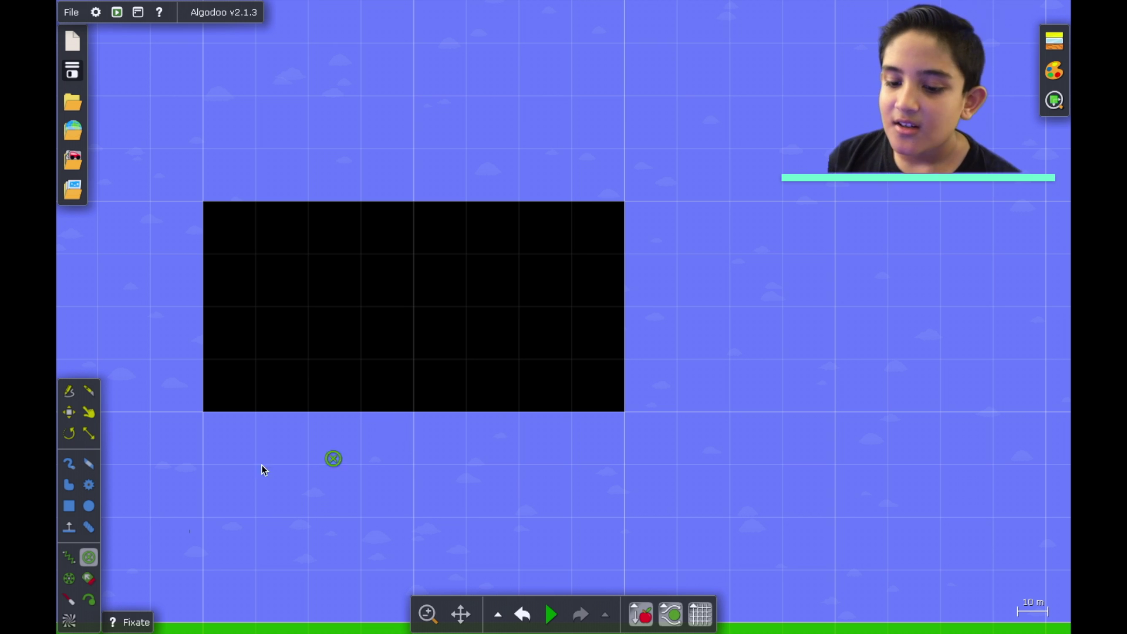
# Place a fixate at the box's centre, then select and delete it
pyautogui.click(394, 320)
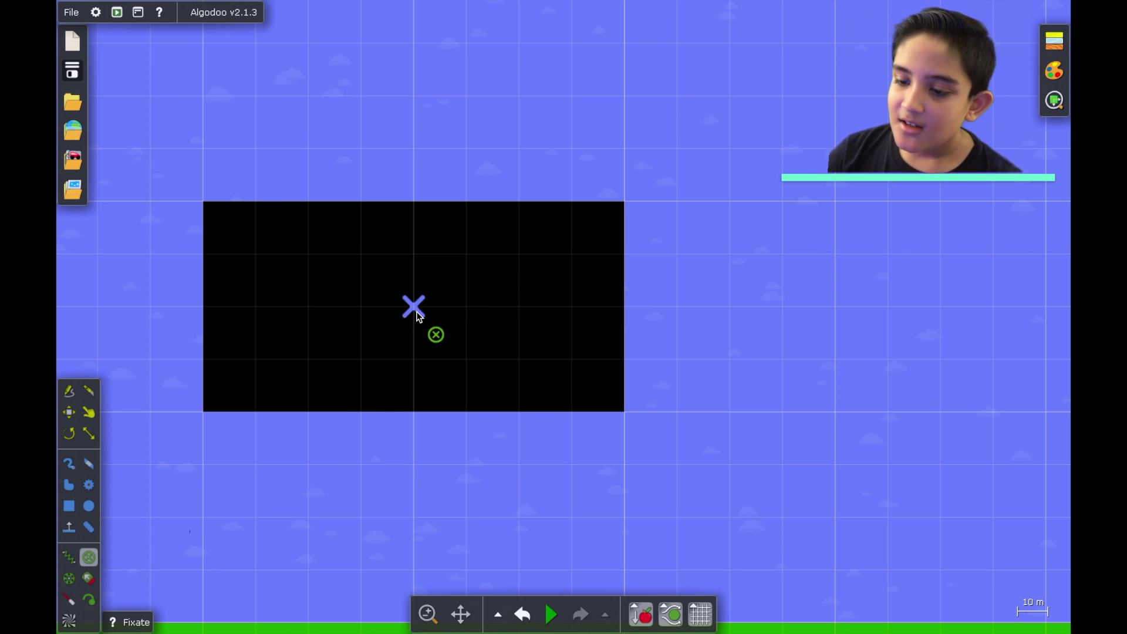
pyautogui.click(413, 305)
pyautogui.press('Delete')
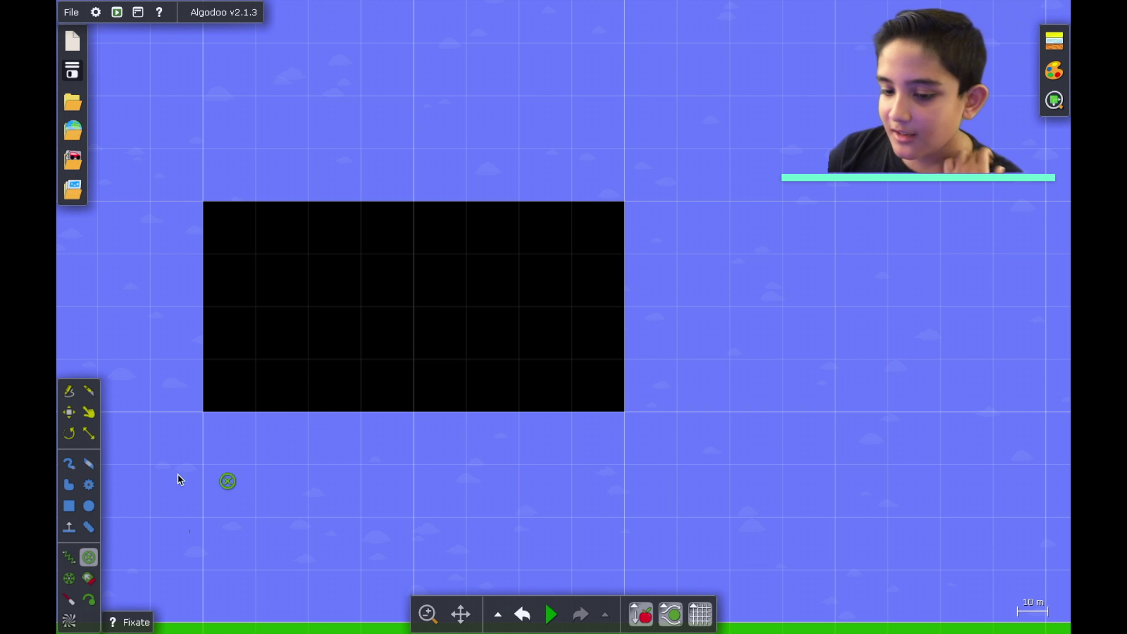
# Pick the Axle tool, then switch back to the Box tool for drawing boxes
pyautogui.click(68, 578)
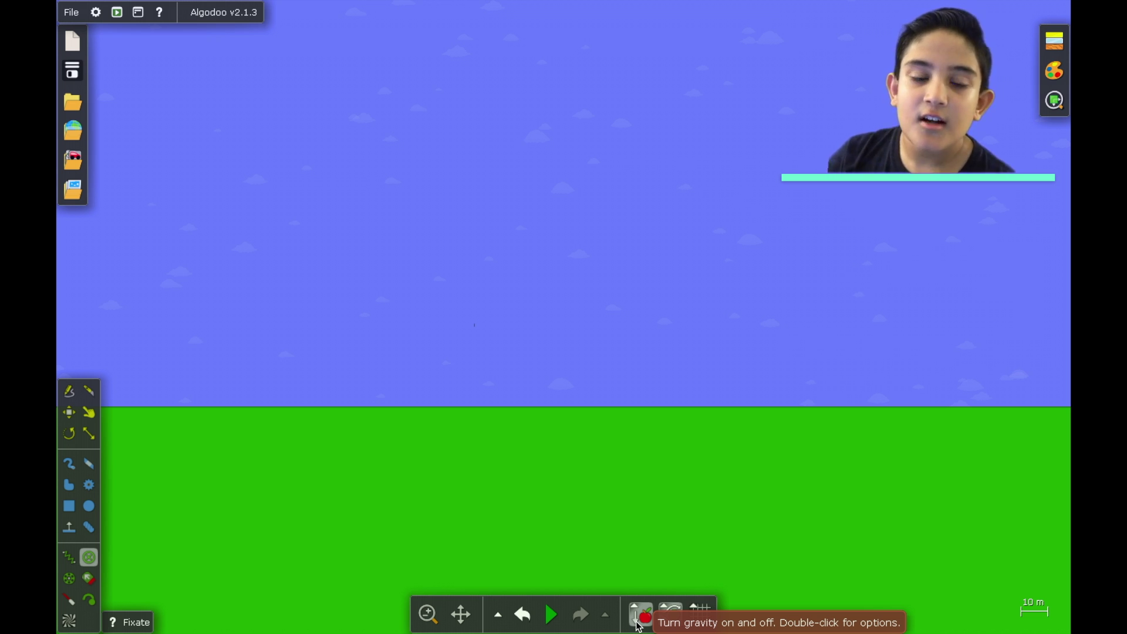
pyautogui.click(68, 506)
pyautogui.moveTo(425, 198); pyautogui.dragTo(654, 236)
pyautogui.click(598, 212)
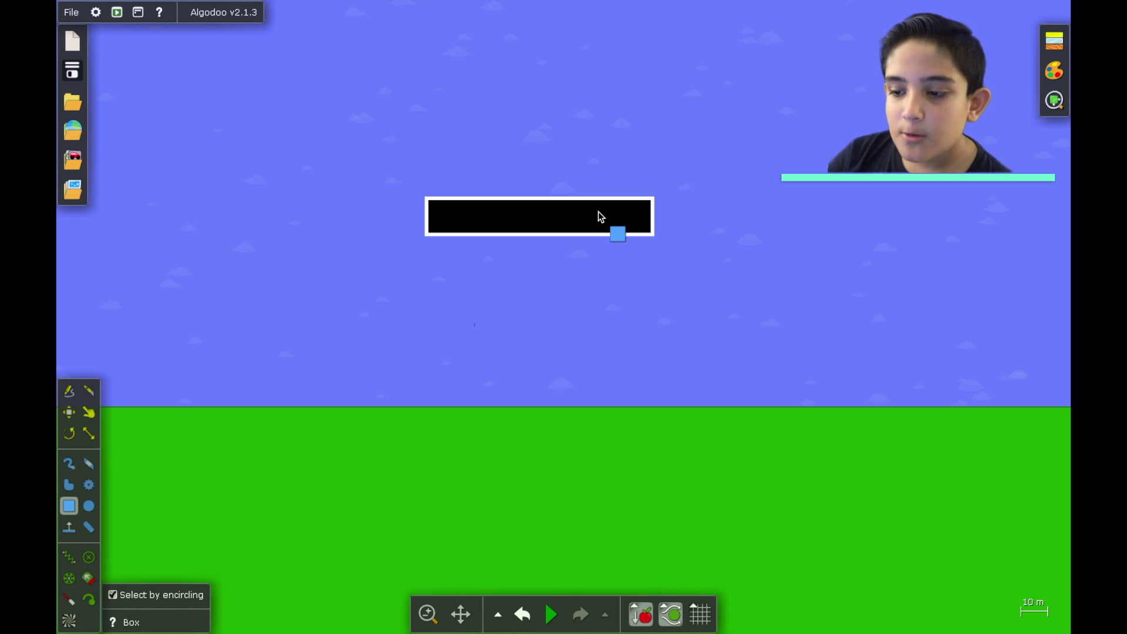
pyautogui.rightClick(598, 212)
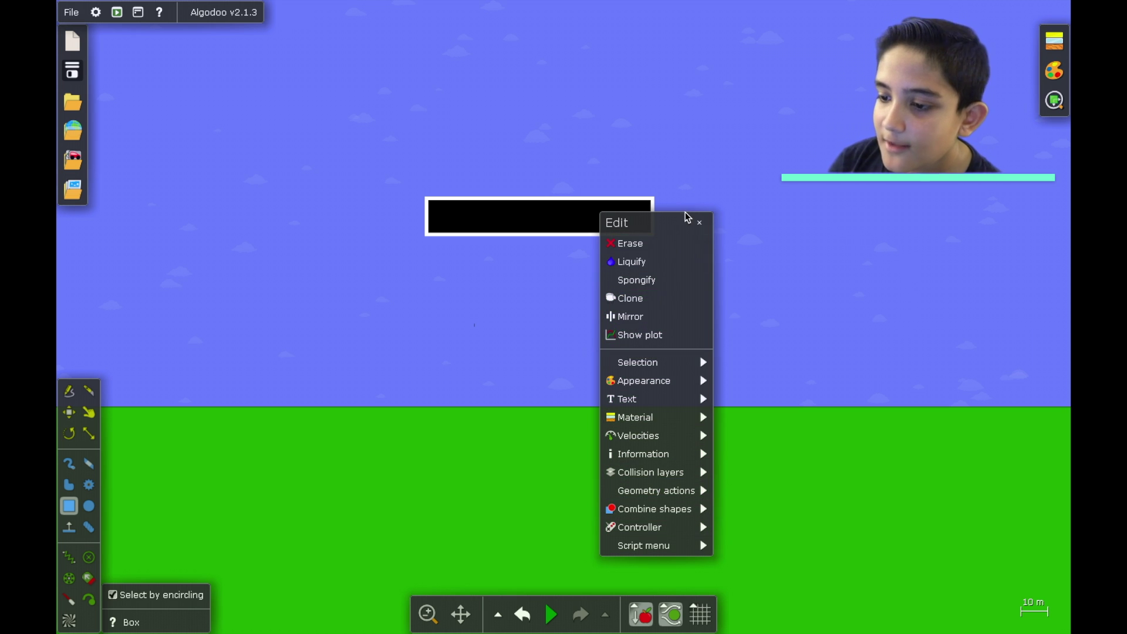
pyautogui.click(656, 403)
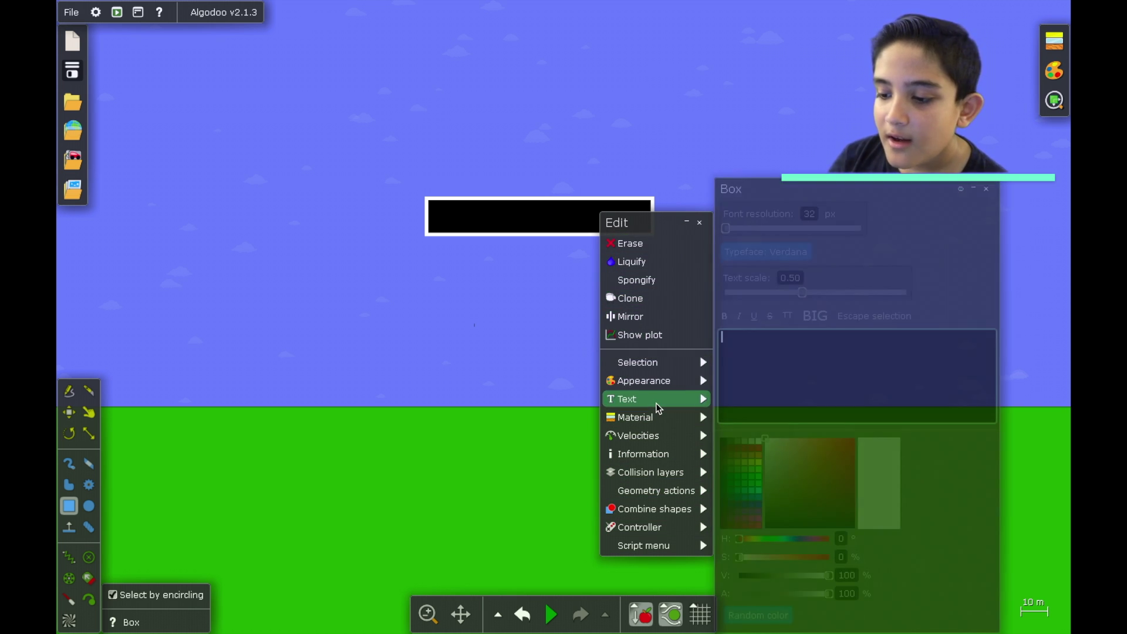
pyautogui.click(653, 527)
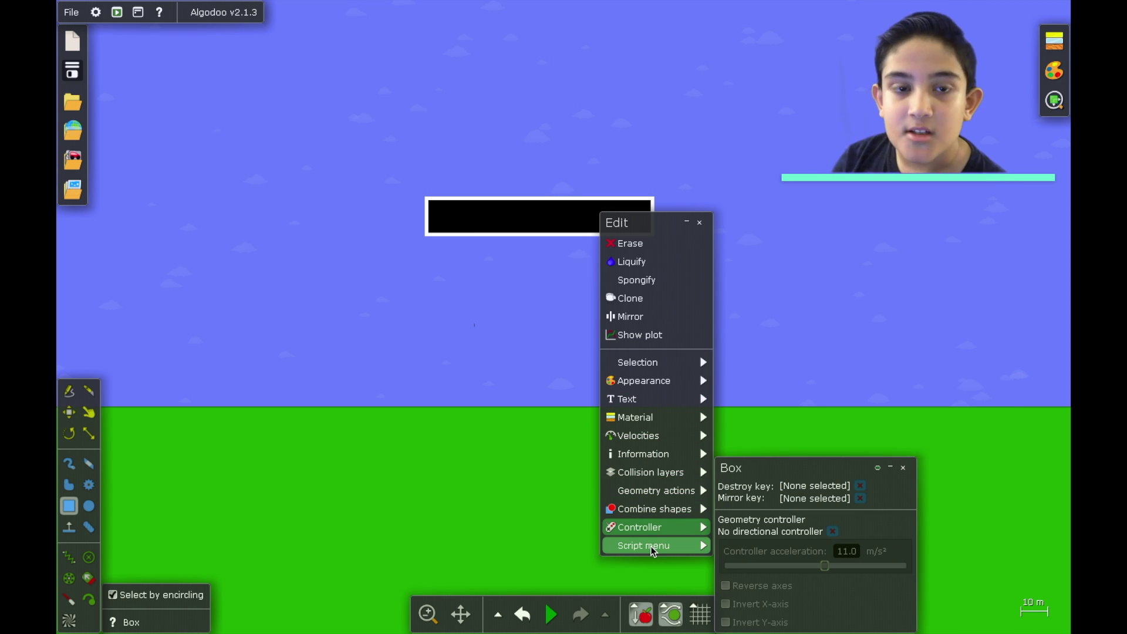
pyautogui.click(651, 547)
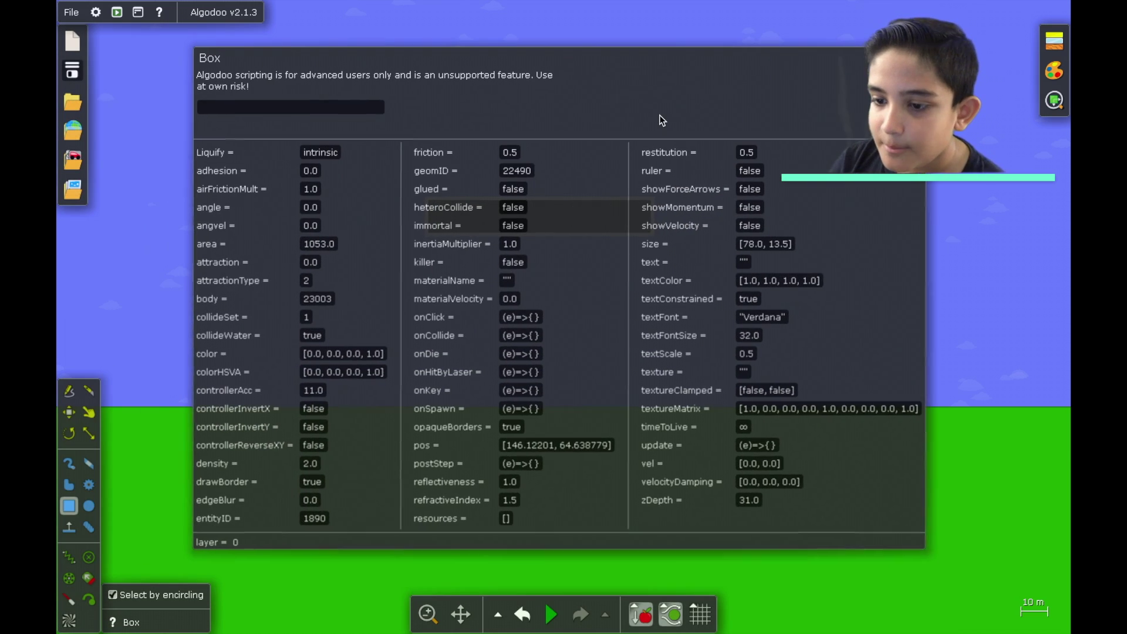
pyautogui.click(334, 153)
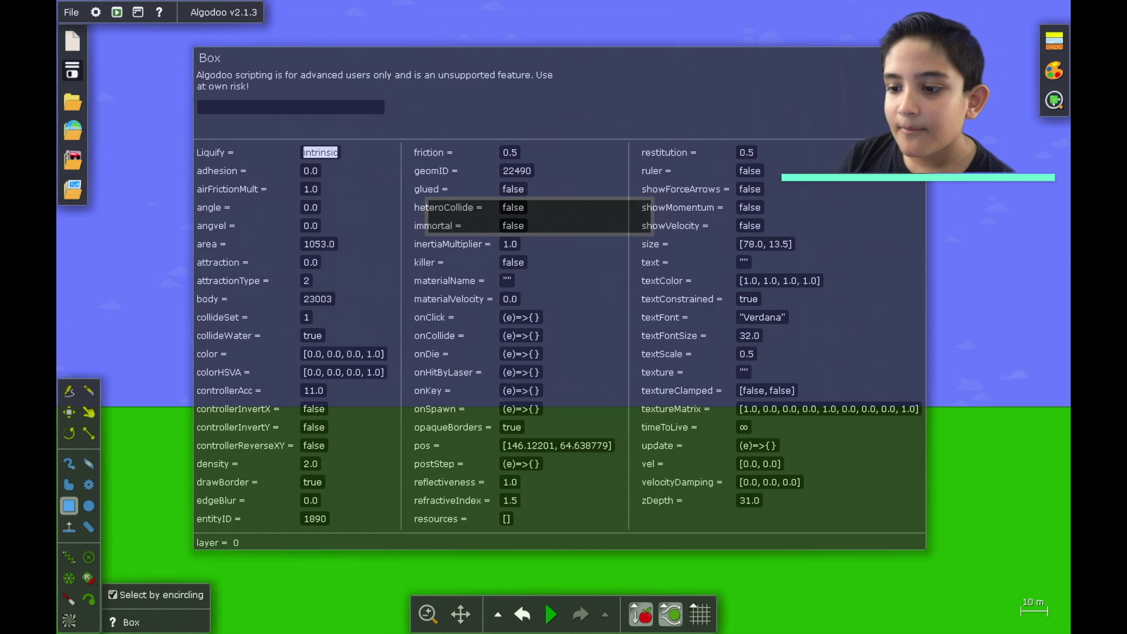
pyautogui.click(631, 214)
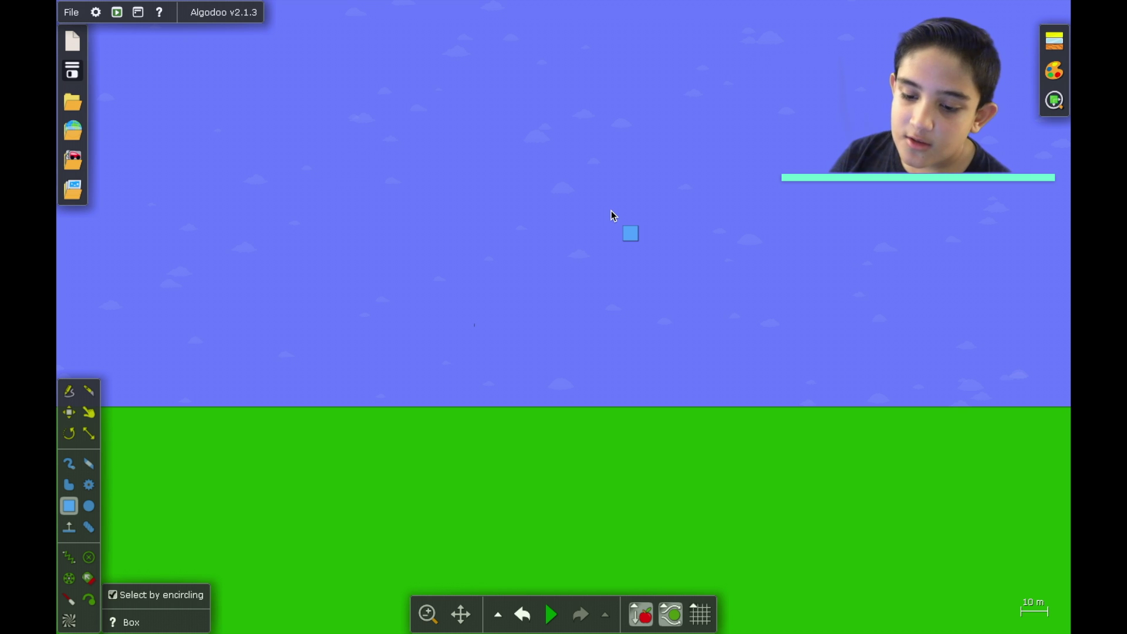
pyautogui.moveTo(629, 233); pyautogui.dragTo(468, 367)
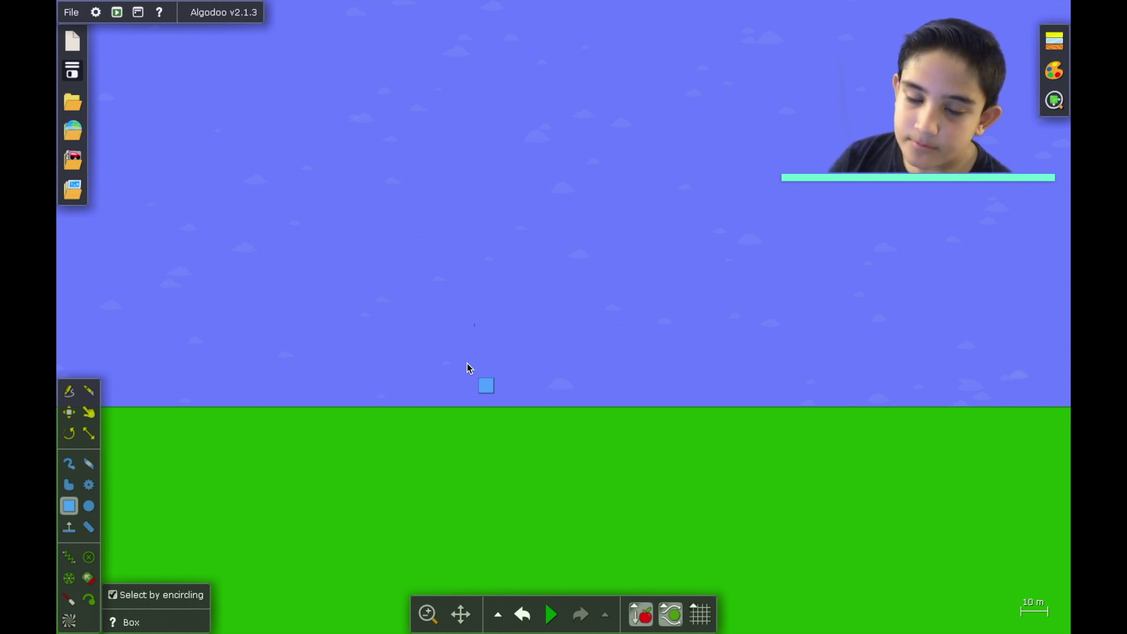